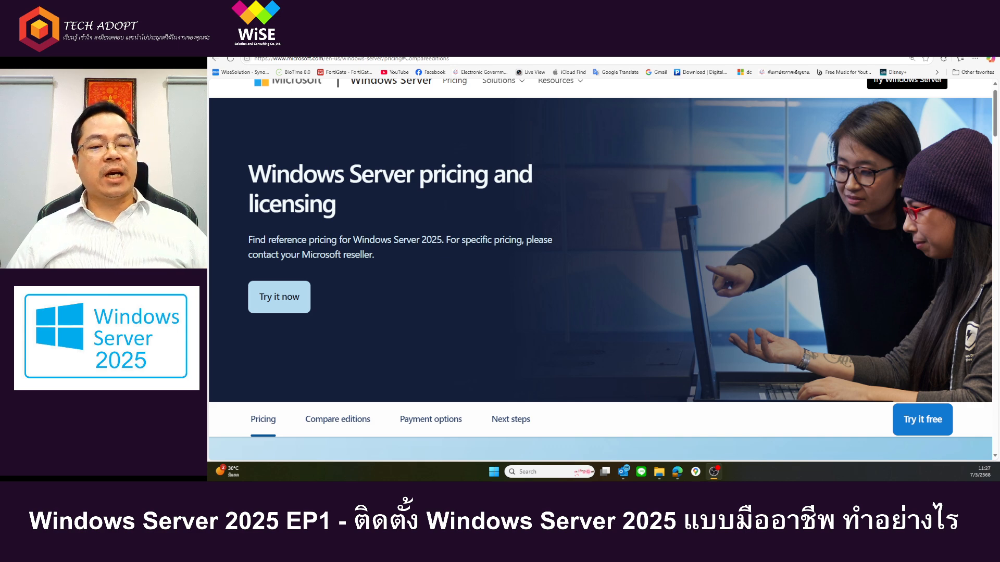
Step: Switch to the TECH ADOPT YouTube channel and view its subscription notification options
{"action": "left_click", "coordinate": [394, 47]}
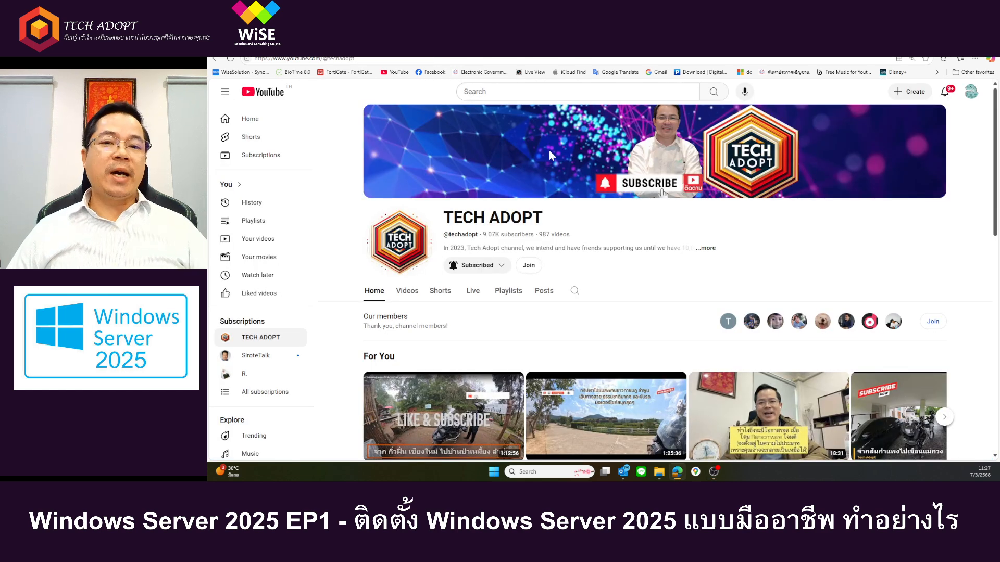
{"action": "left_click", "coordinate": [463, 271]}
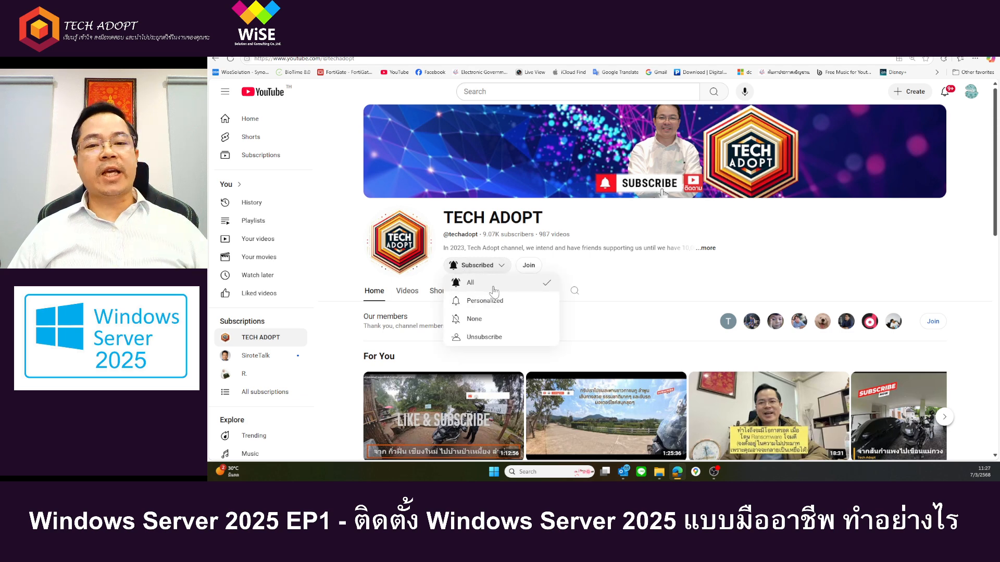
{"action": "left_click", "coordinate": [657, 221]}
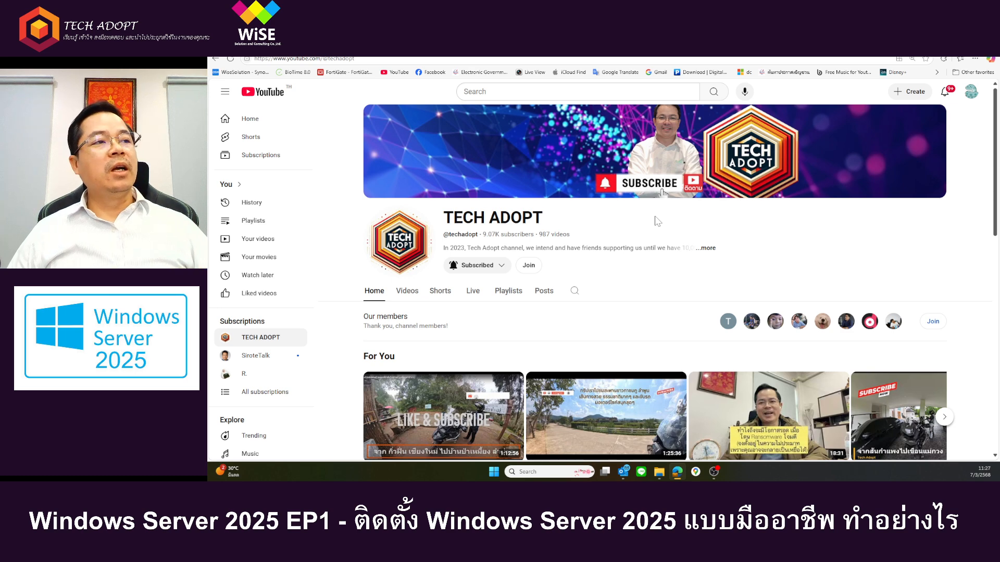
Step: Review the TECH ADOPT channel's membership levels, including VVIP, and close the membership offer without joining
{"action": "left_click", "coordinate": [531, 266]}
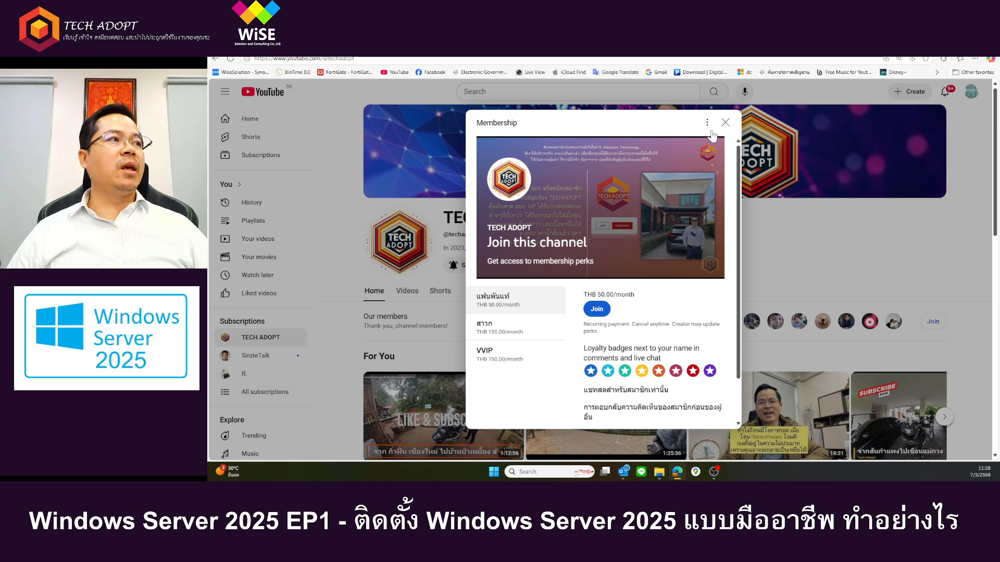
{"action": "left_click", "coordinate": [627, 251]}
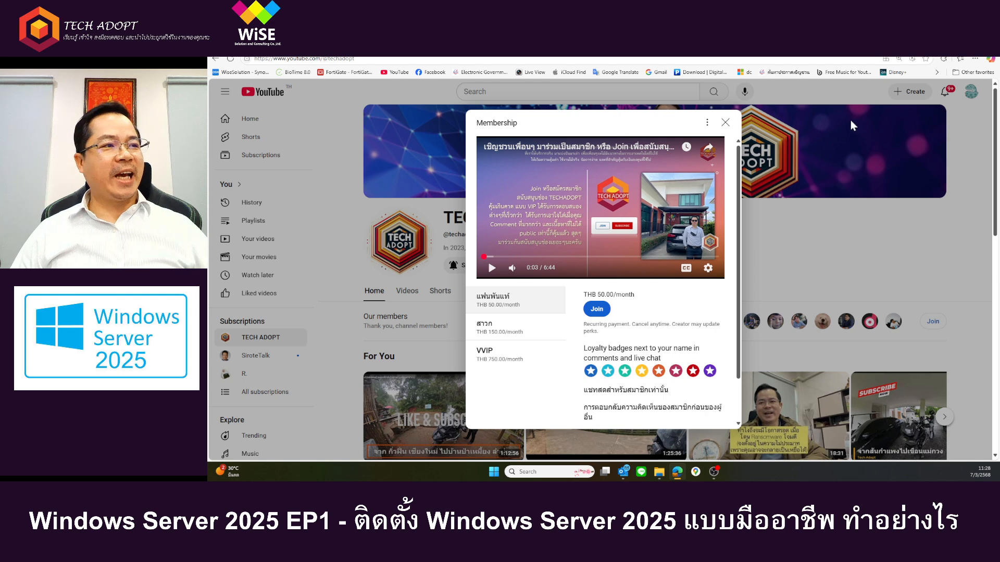
{"action": "left_click", "coordinate": [501, 328]}
{"action": "left_click", "coordinate": [511, 362]}
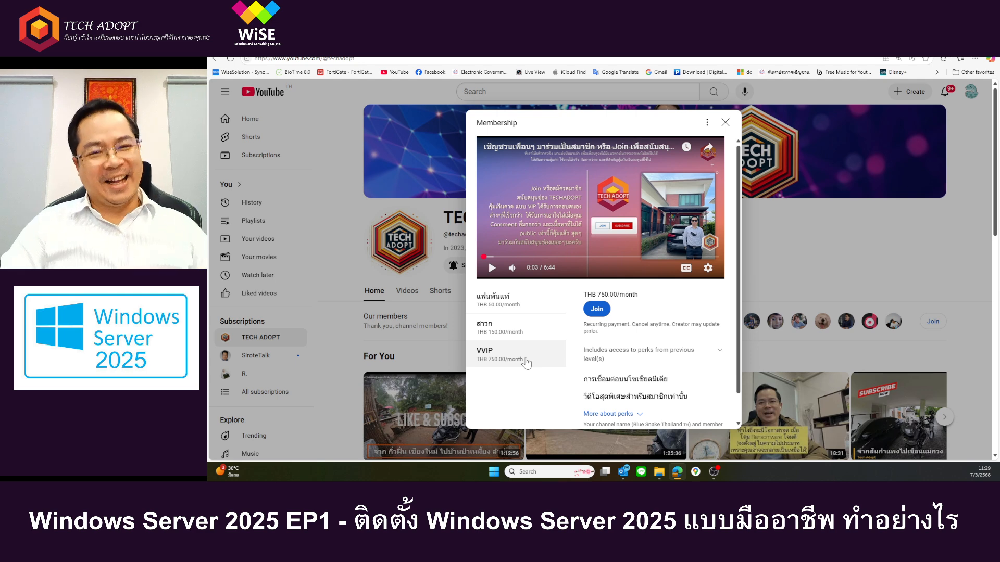
{"action": "left_click", "coordinate": [536, 338]}
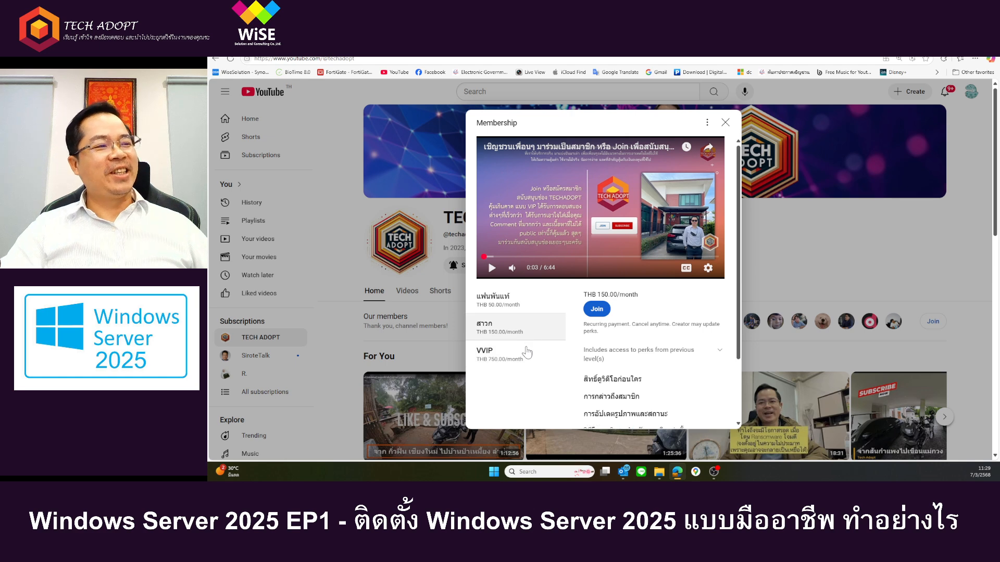
{"action": "left_click", "coordinate": [527, 352]}
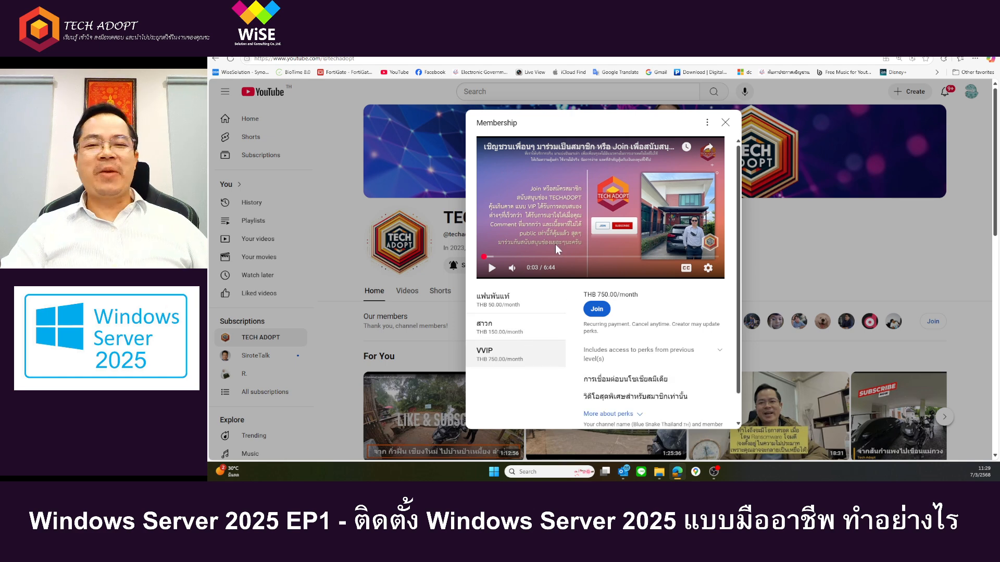
{"action": "left_click", "coordinate": [725, 123]}
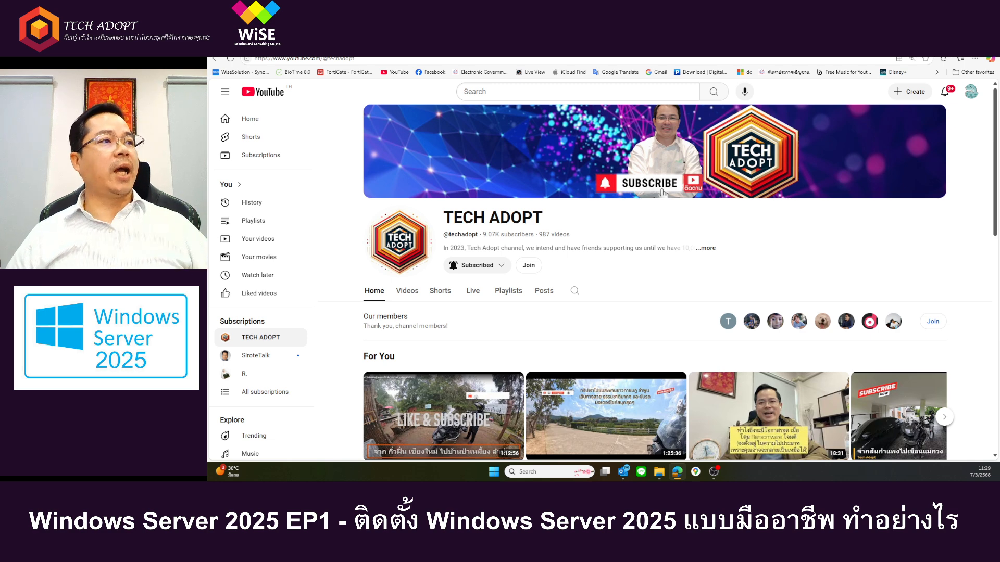
Step: Return to the Windows Server pricing and licensing page and go to its Compare editions section
{"action": "key", "text": "ctrl+Tab"}
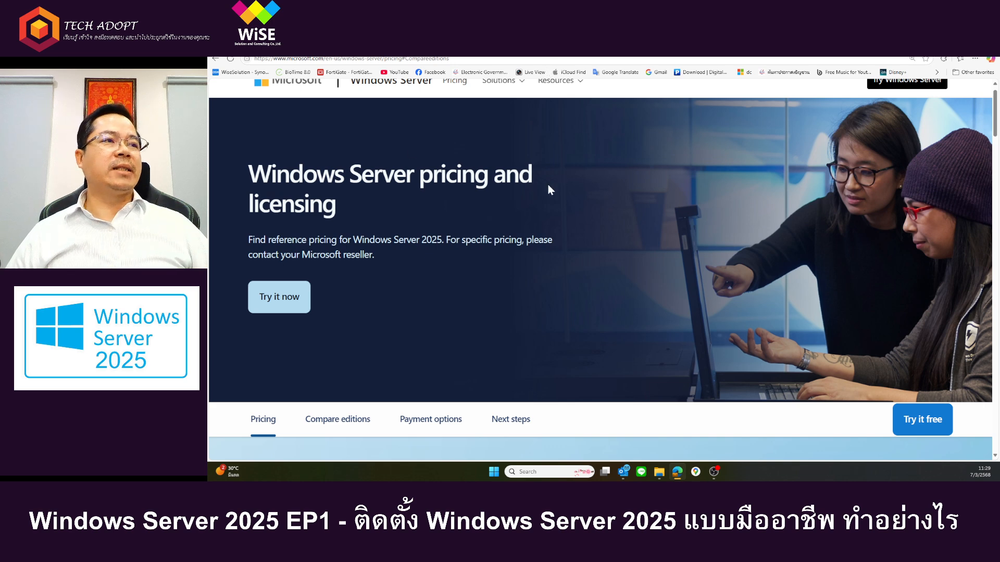
{"action": "scroll", "coordinate": [548, 184], "scroll_direction": "down", "scroll_amount": 2}
{"action": "scroll", "coordinate": [539, 186], "scroll_direction": "up", "scroll_amount": 3}
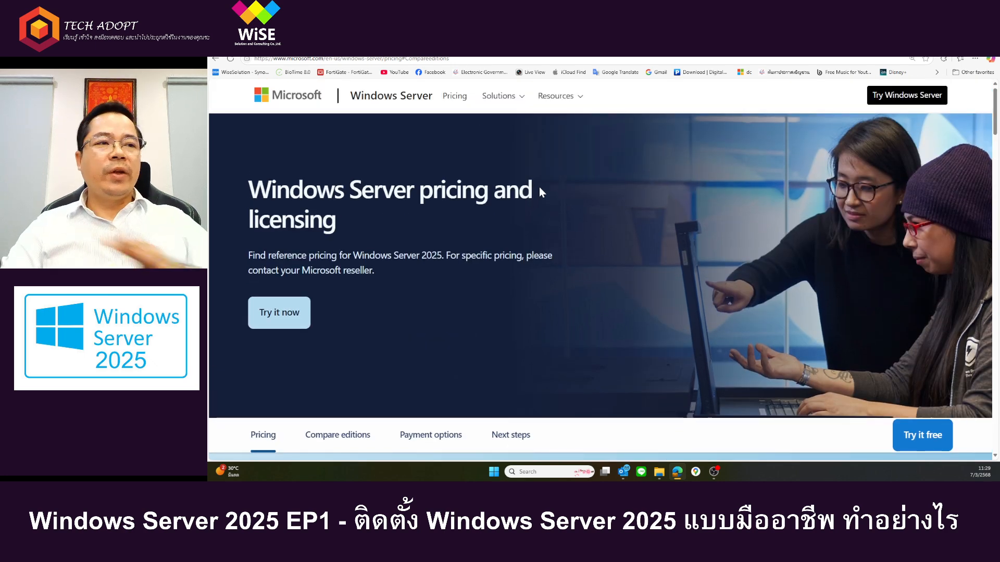
{"action": "scroll", "coordinate": [555, 254], "scroll_direction": "down", "scroll_amount": 2}
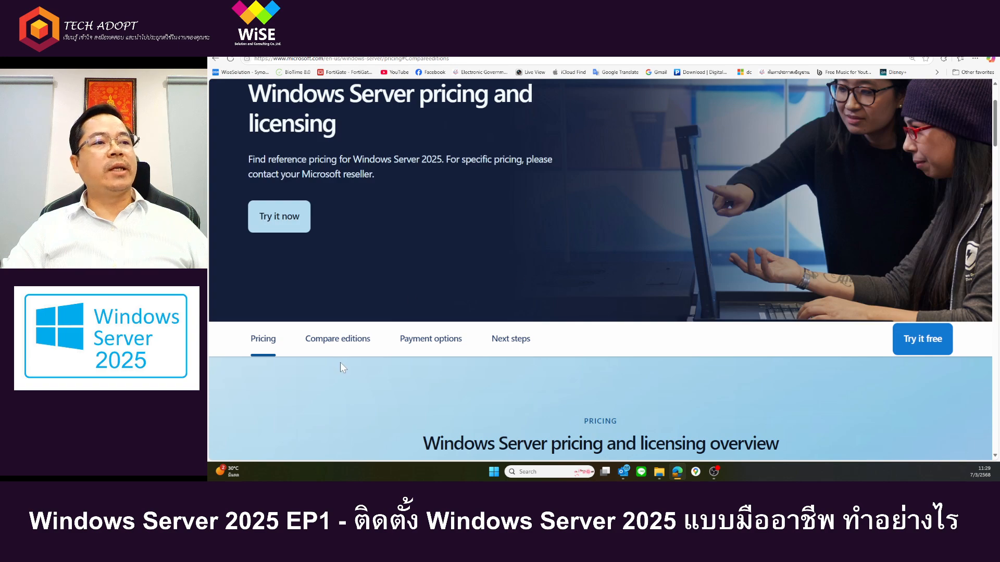
{"action": "left_click", "coordinate": [337, 343]}
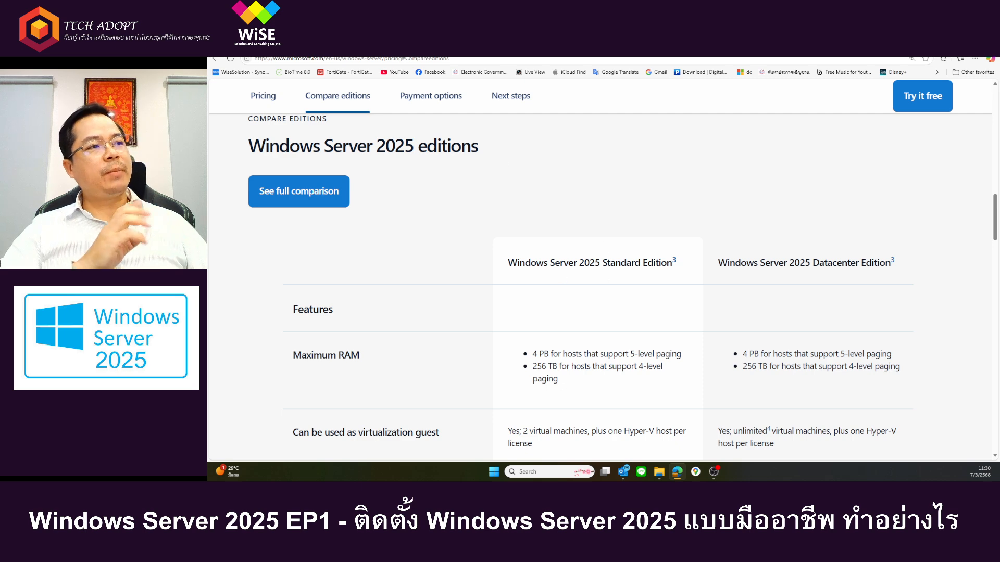
Step: Highlight the Windows Server 2025 Standard and Datacenter column headings in turn, clearing each selection
{"action": "left_click_drag", "start_coordinate": [508, 263], "coordinate": [579, 264]}
{"action": "left_click", "coordinate": [601, 277]}
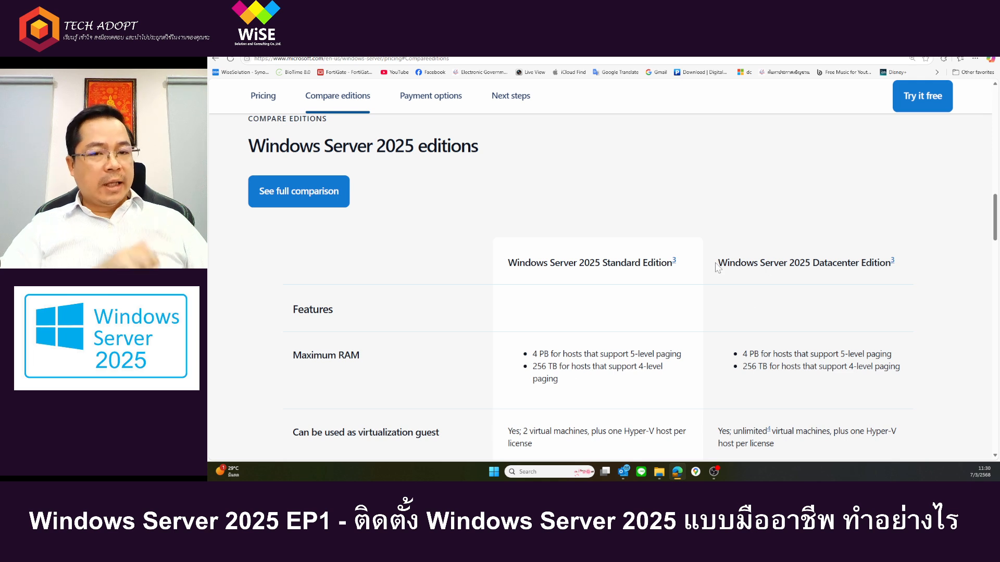
{"action": "left_click_drag", "start_coordinate": [718, 263], "coordinate": [815, 275]}
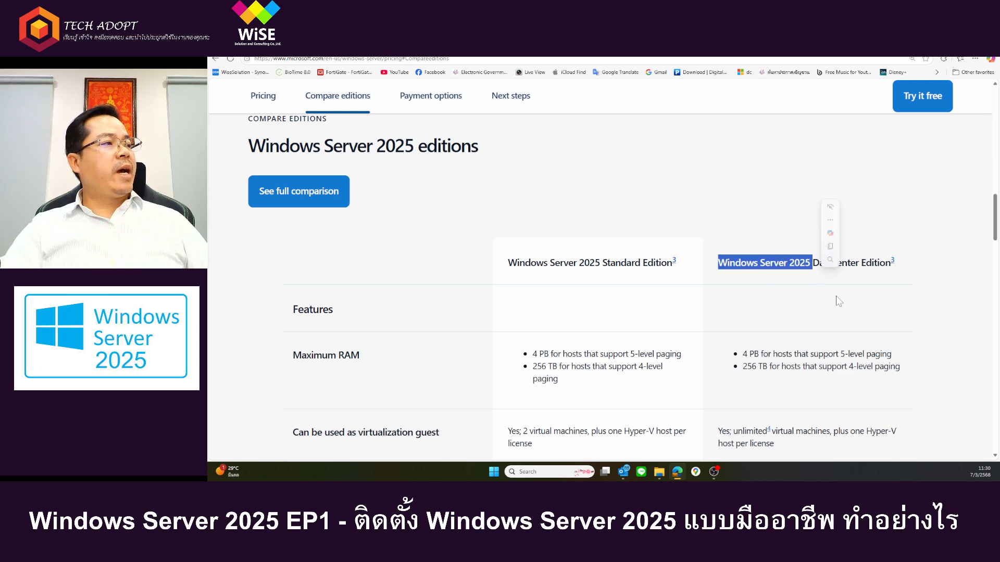
{"action": "left_click", "coordinate": [856, 326]}
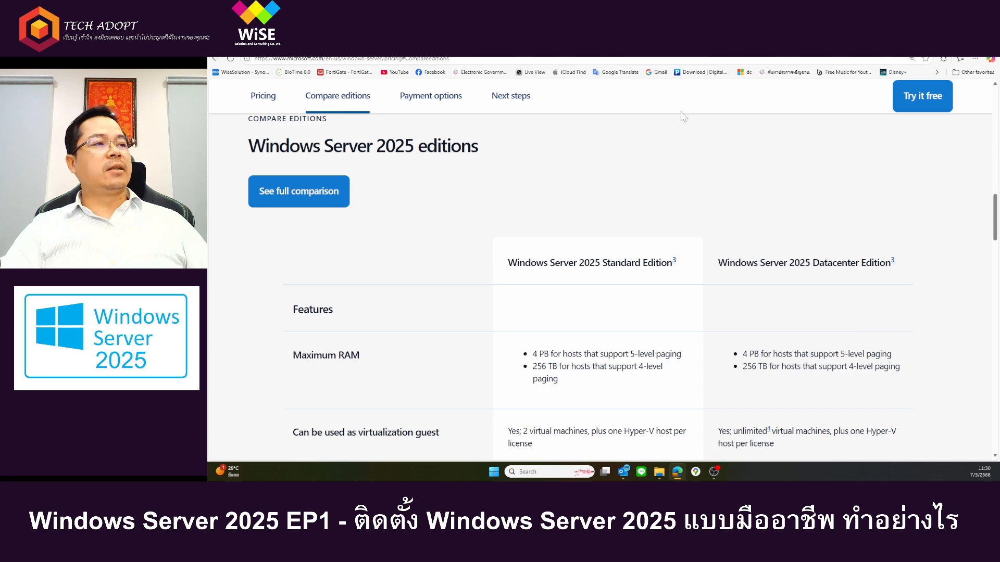
Step: Examine the Virtual OSE / Hyper-V isolated containers row of the edition comparison
{"action": "scroll", "coordinate": [701, 216], "scroll_direction": "down", "scroll_amount": 2}
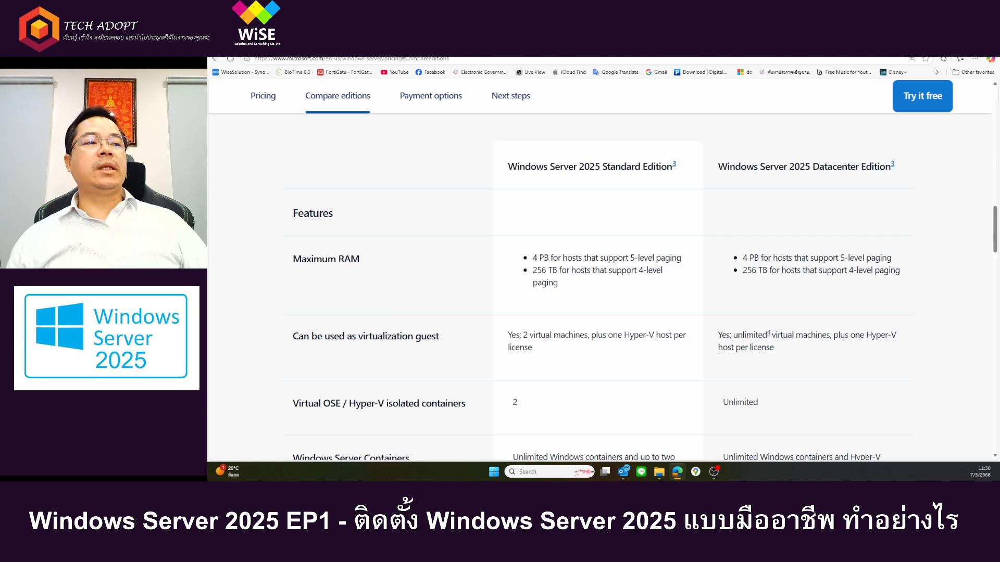
{"action": "left_click_drag", "start_coordinate": [349, 405], "coordinate": [453, 406]}
{"action": "left_click", "coordinate": [446, 415]}
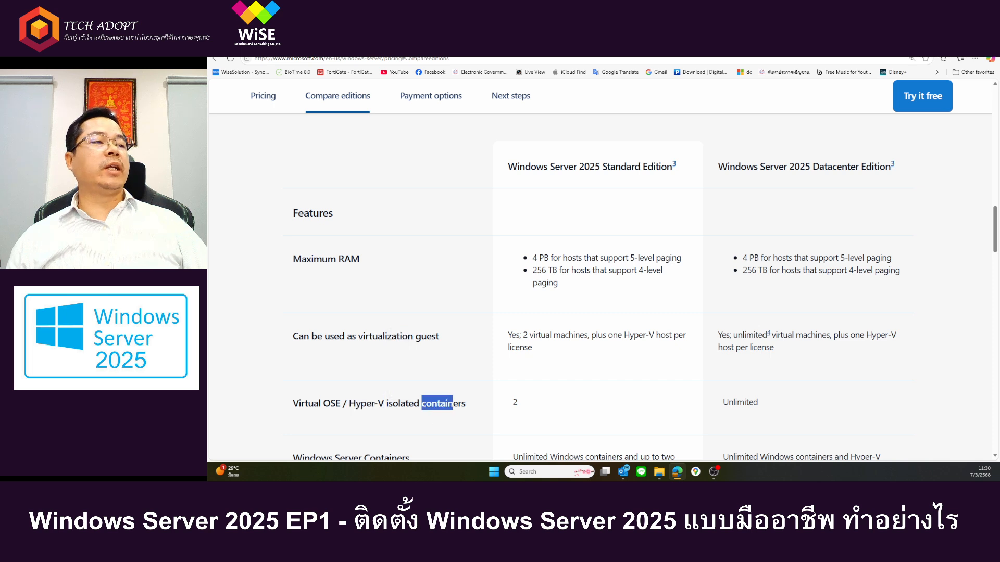
{"action": "left_click", "coordinate": [581, 412]}
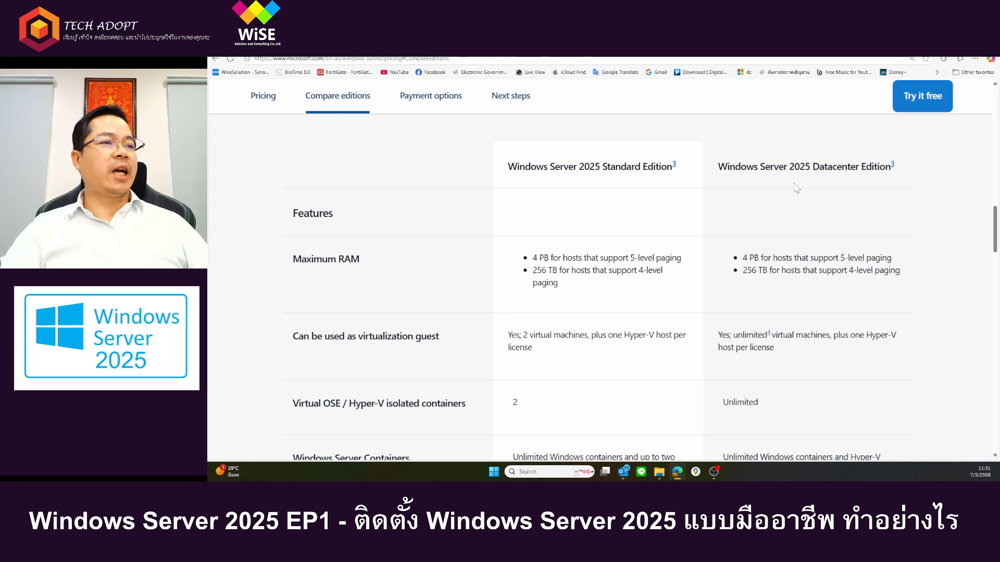
Step: Compare the virtualization guest rights of the Standard and Datacenter editions, highlighting each edition's virtual machine allowance
{"action": "scroll", "coordinate": [797, 190], "scroll_direction": "down", "scroll_amount": 2}
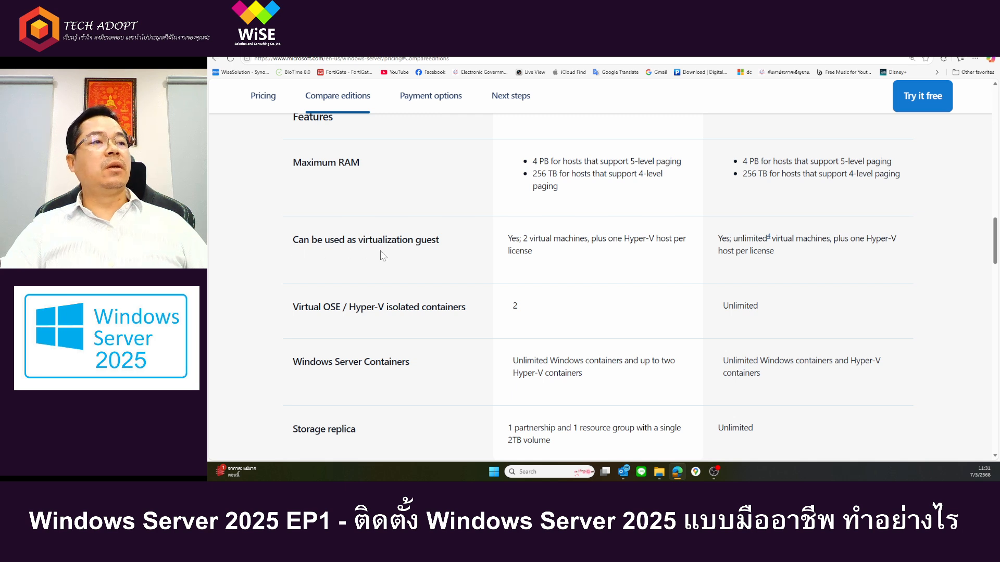
{"action": "left_click_drag", "start_coordinate": [523, 239], "coordinate": [592, 239]}
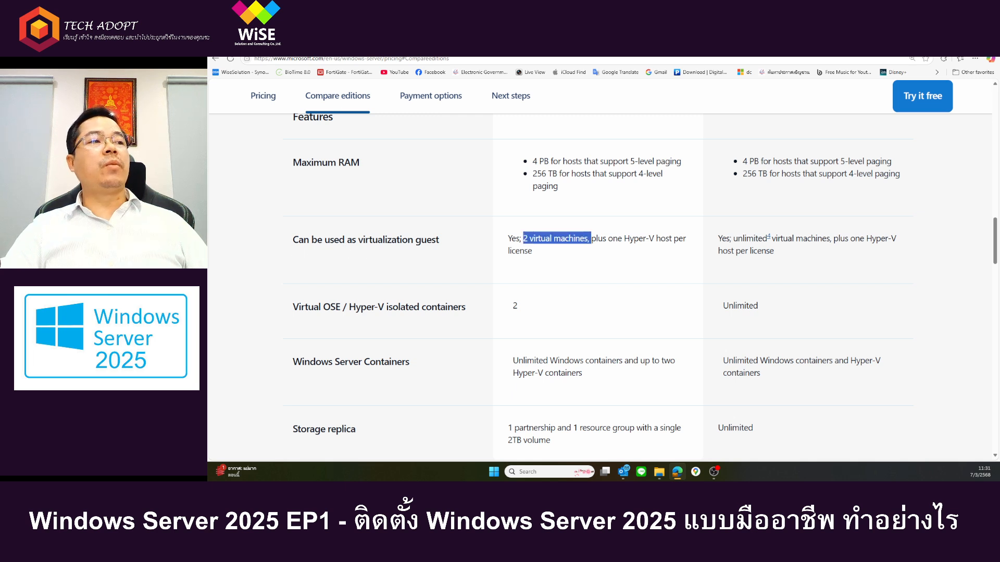
{"action": "left_click", "coordinate": [633, 291]}
{"action": "scroll", "coordinate": [734, 261], "scroll_direction": "up", "scroll_amount": 2}
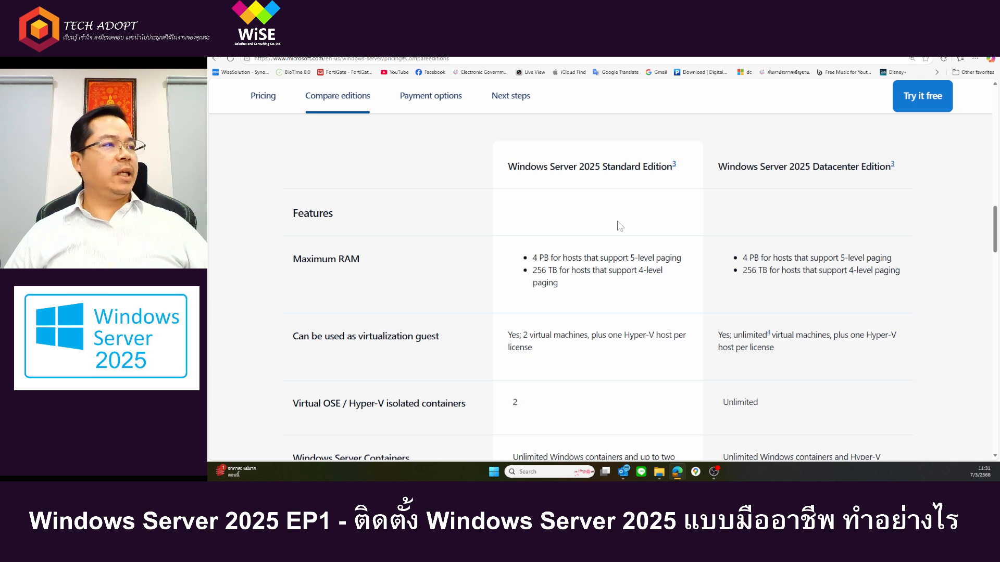
{"action": "left_click_drag", "start_coordinate": [717, 336], "coordinate": [797, 357]}
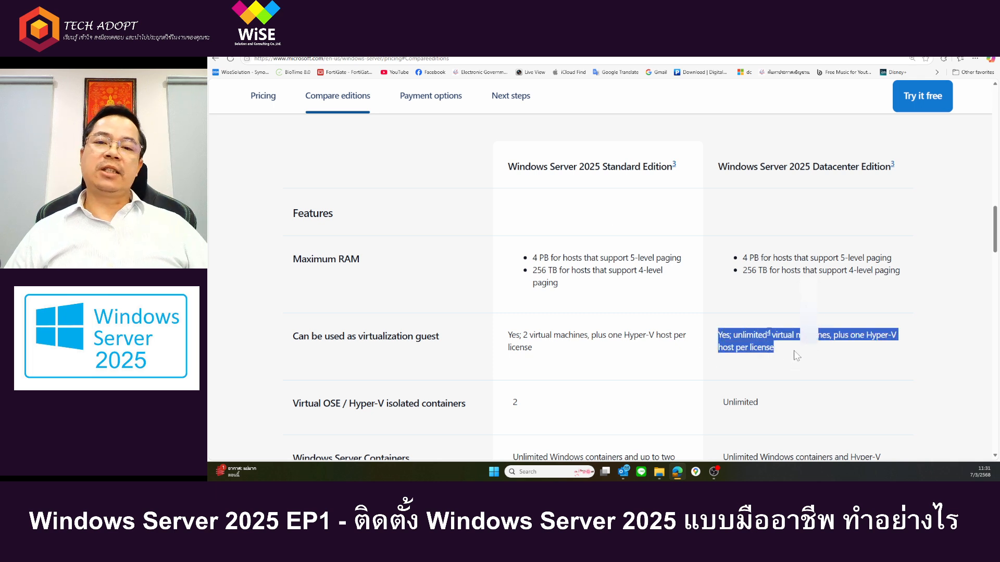
{"action": "left_click", "coordinate": [797, 356]}
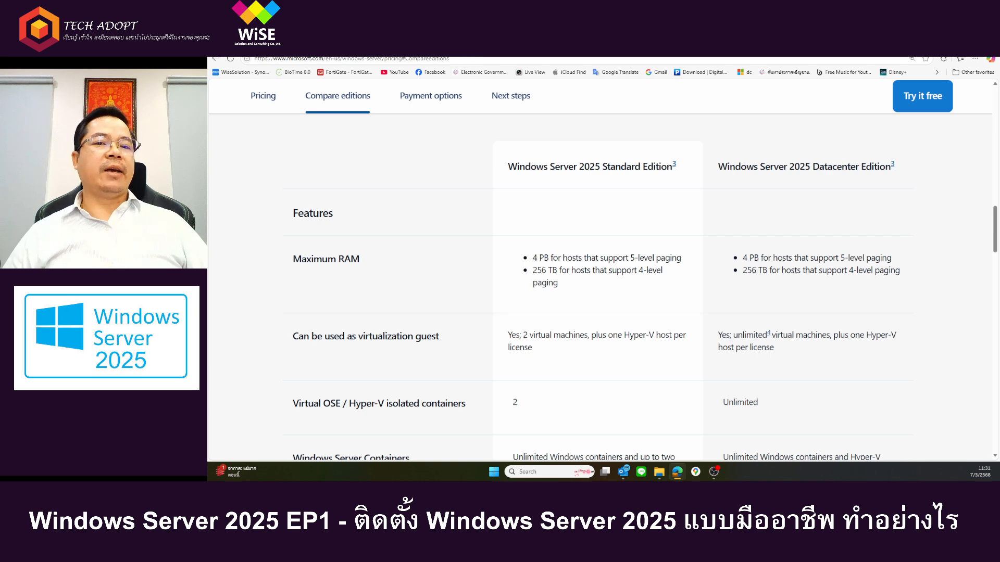
{"action": "left_click_drag", "start_coordinate": [533, 356], "coordinate": [508, 334]}
{"action": "left_click", "coordinate": [589, 364]}
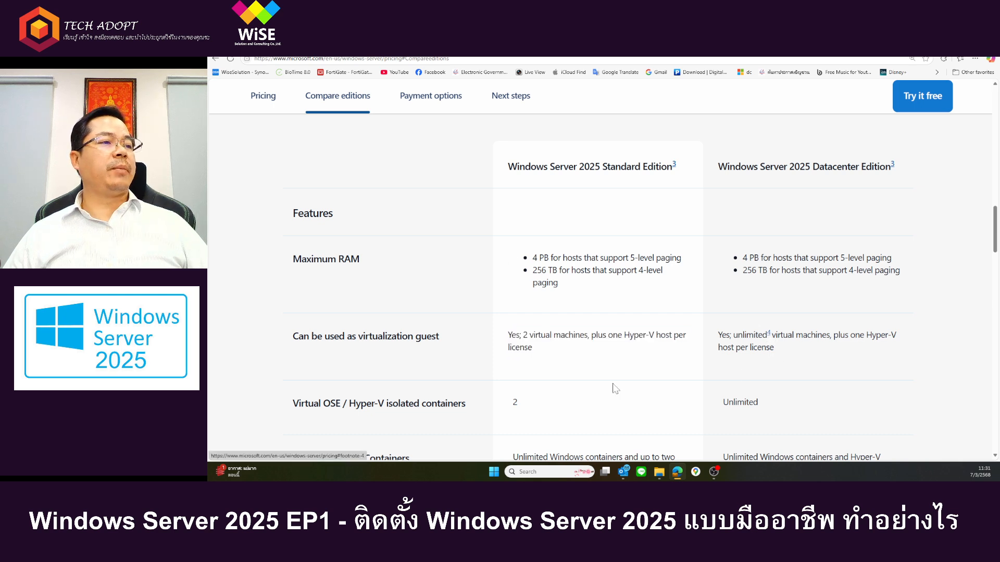
Step: Examine the Windows Server Containers and Storage replica rows, highlighting the Datacenter edition's storage replica entry
{"action": "scroll", "coordinate": [615, 389], "scroll_direction": "down", "scroll_amount": 1}
{"action": "scroll", "coordinate": [614, 388], "scroll_direction": "down", "scroll_amount": 1}
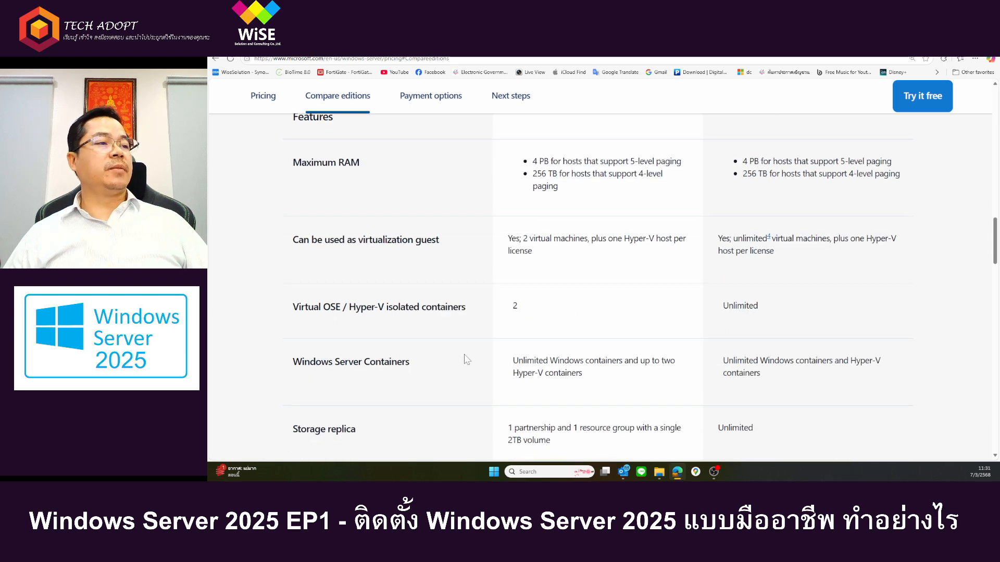
{"action": "scroll", "coordinate": [461, 357], "scroll_direction": "down", "scroll_amount": 2}
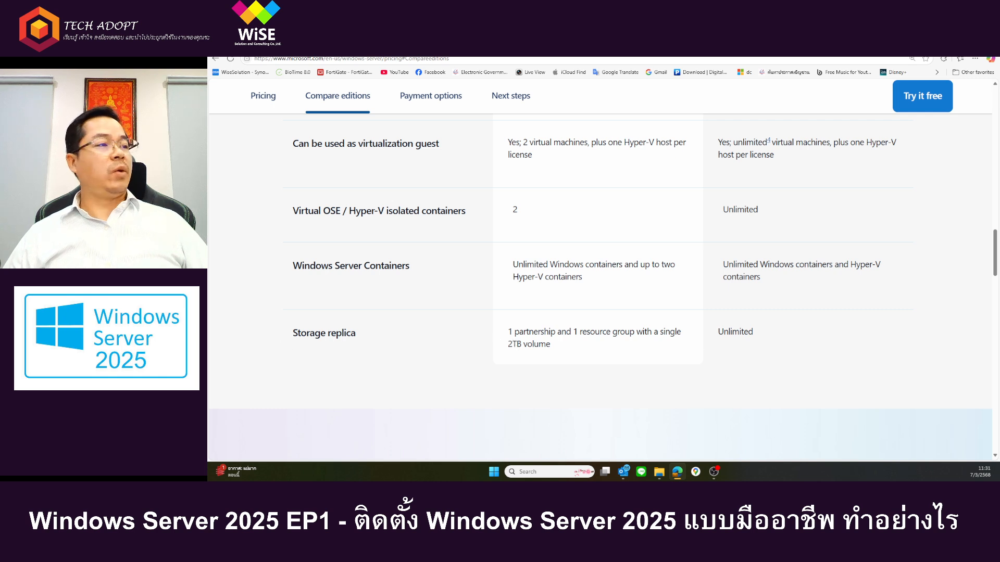
{"action": "double_click", "coordinate": [740, 332]}
{"action": "left_click", "coordinate": [669, 344]}
Step: Go back to the start of the edition comparison and highlight the Standard and Datacenter edition names alternately
{"action": "scroll", "coordinate": [580, 347], "scroll_direction": "up", "scroll_amount": 6}
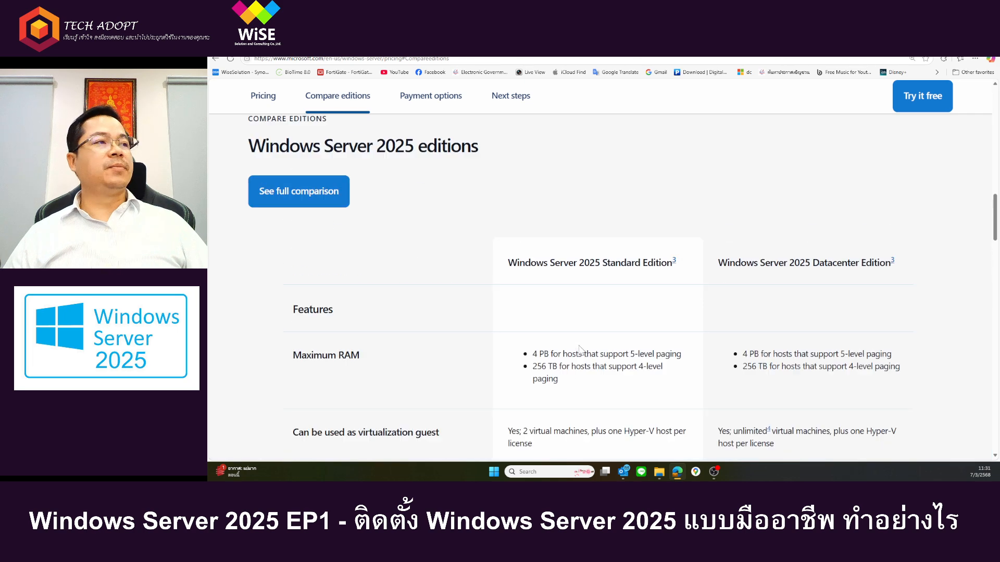
{"action": "scroll", "coordinate": [582, 350], "scroll_direction": "up", "scroll_amount": 7}
{"action": "scroll", "coordinate": [581, 350], "scroll_direction": "down", "scroll_amount": 4}
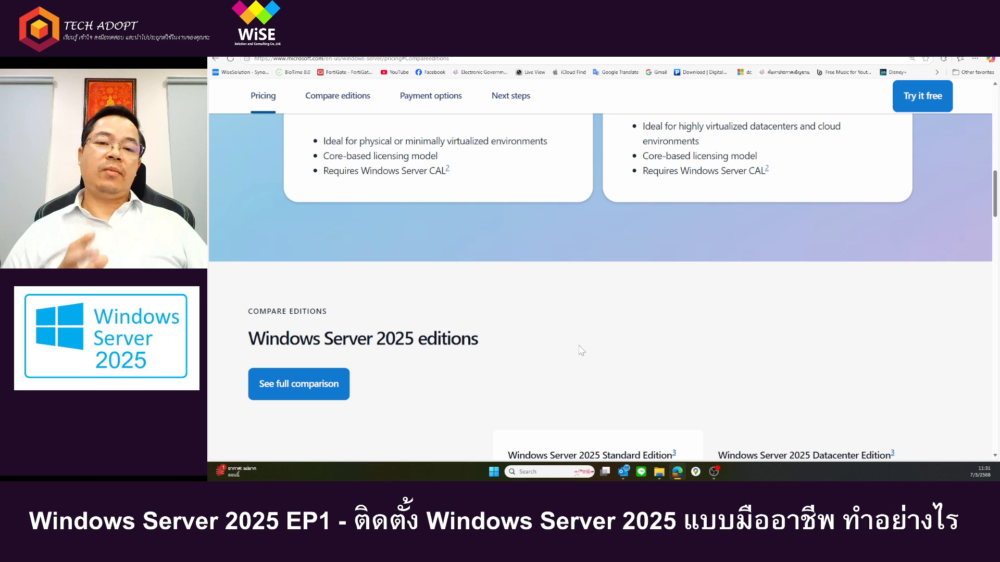
{"action": "scroll", "coordinate": [581, 350], "scroll_direction": "down", "scroll_amount": 2}
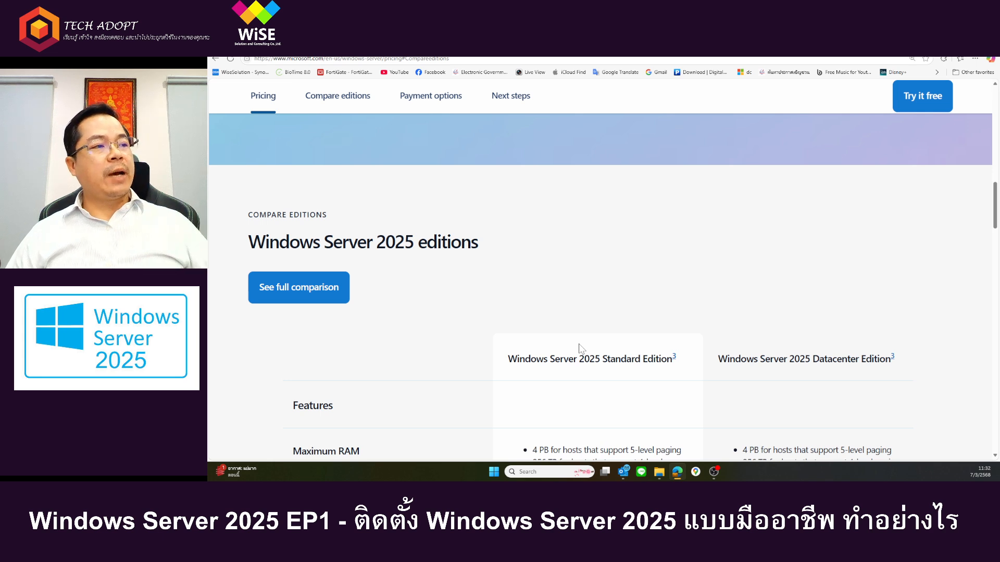
{"action": "left_click_drag", "start_coordinate": [507, 359], "coordinate": [676, 364]}
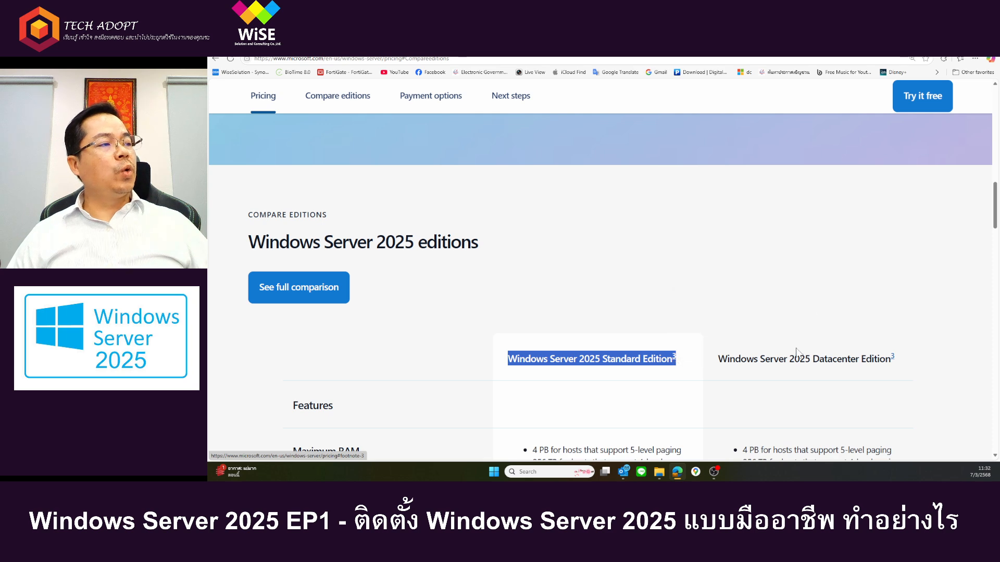
{"action": "left_click", "coordinate": [810, 328]}
{"action": "left_click_drag", "start_coordinate": [726, 359], "coordinate": [903, 368]}
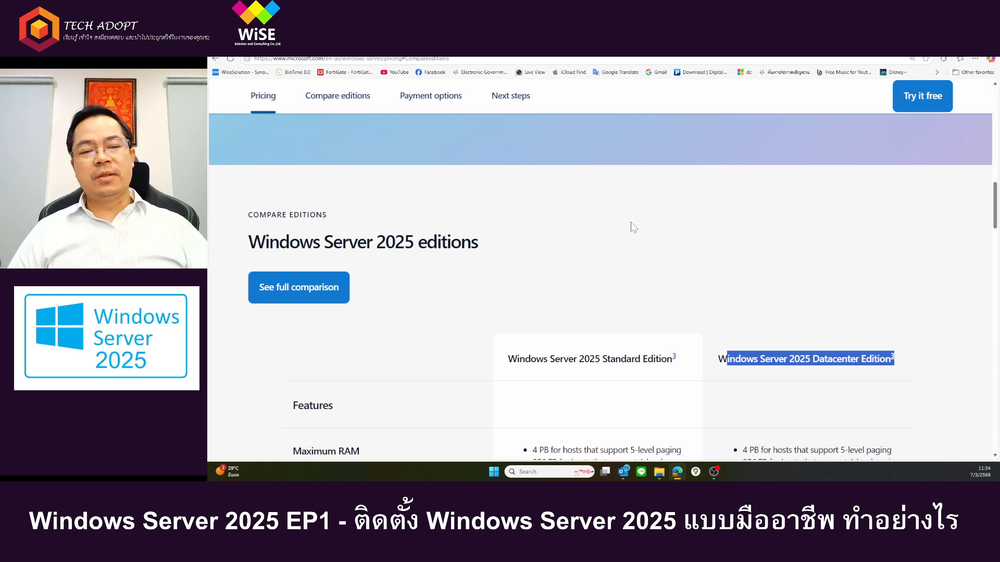
{"action": "triple_click", "coordinate": [598, 360]}
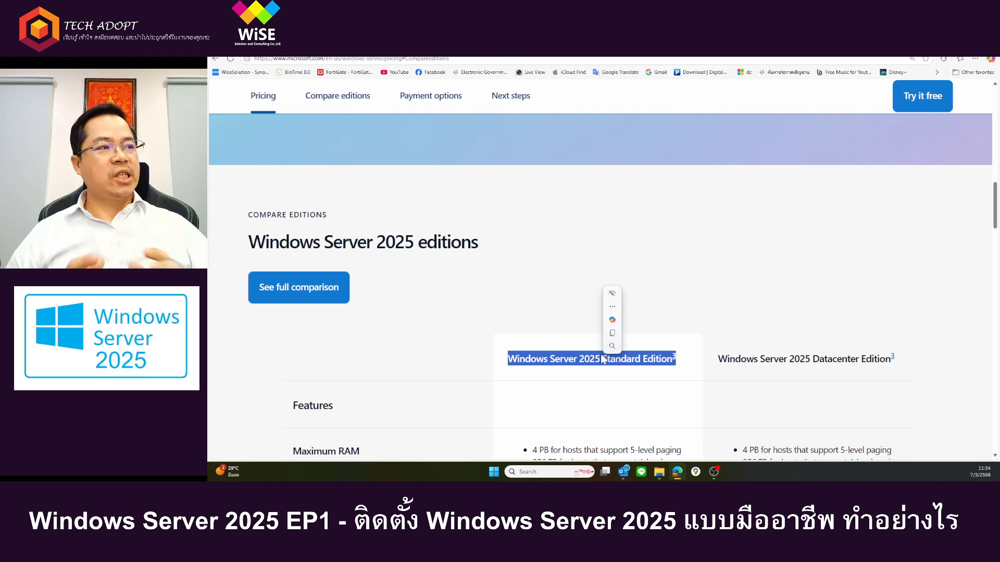
{"action": "left_click", "coordinate": [692, 339]}
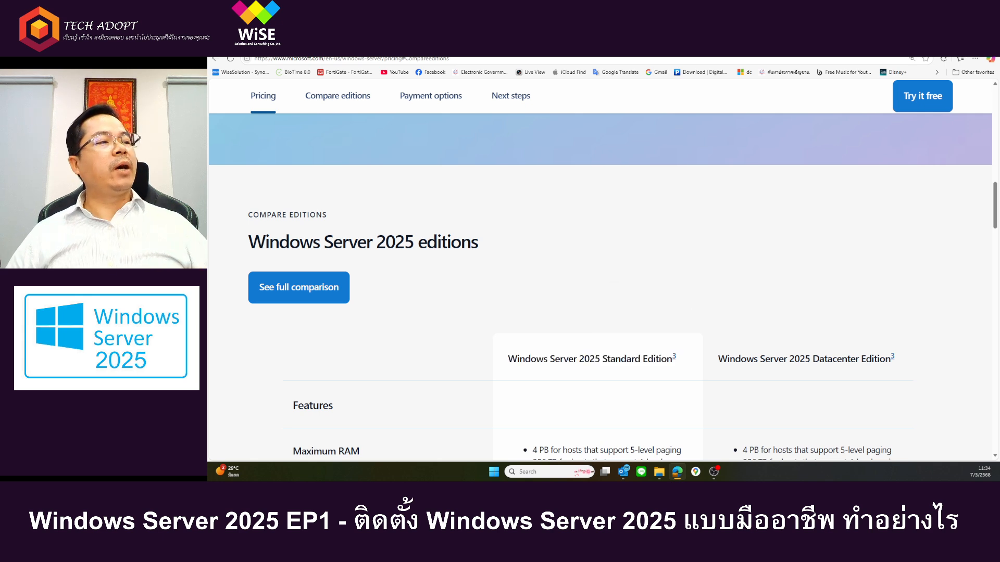
{"action": "double_click", "coordinate": [606, 358]}
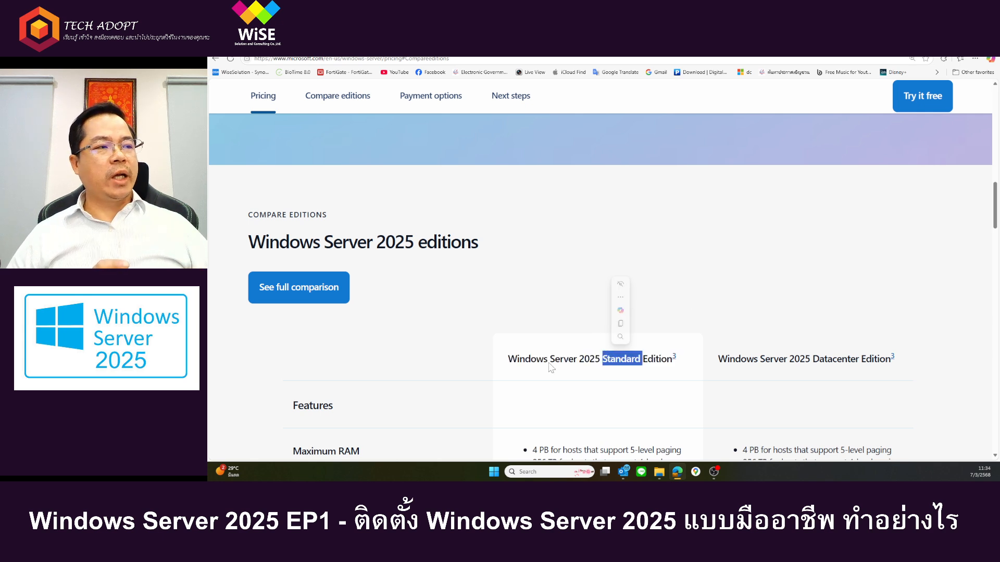
Step: Highlight the Windows Server 2025 Datacenter Edition heading in the edition comparison and clear the highlights
{"action": "left_click", "coordinate": [646, 394]}
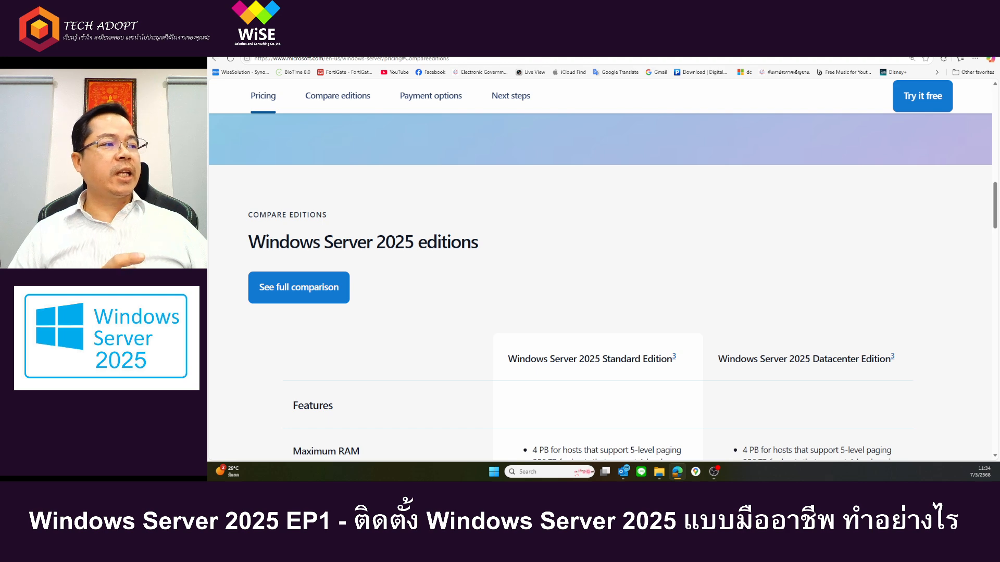
{"action": "triple_click", "coordinate": [811, 359]}
{"action": "left_click", "coordinate": [787, 394]}
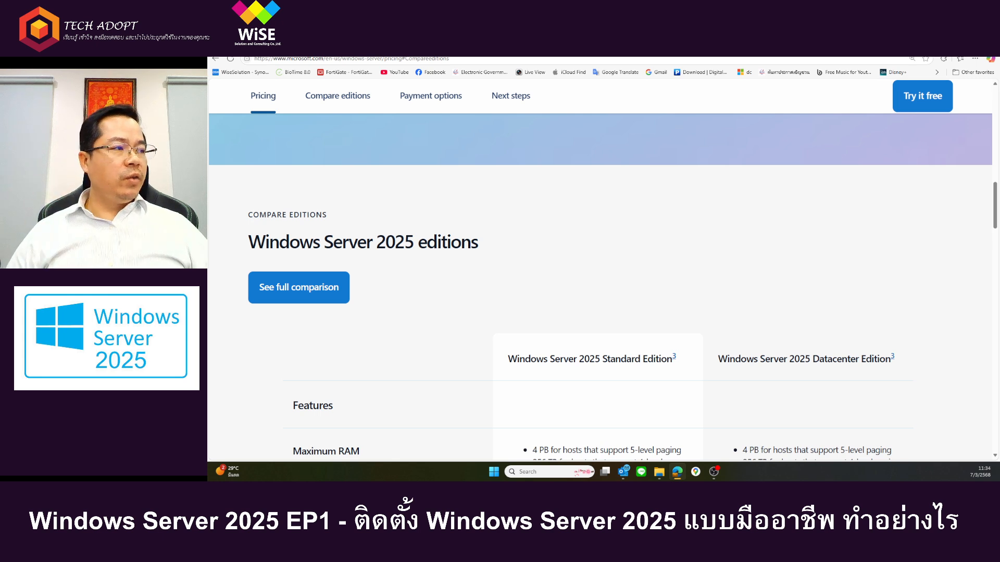
{"action": "left_click_drag", "start_coordinate": [729, 358], "coordinate": [786, 360]}
{"action": "left_click", "coordinate": [825, 368]}
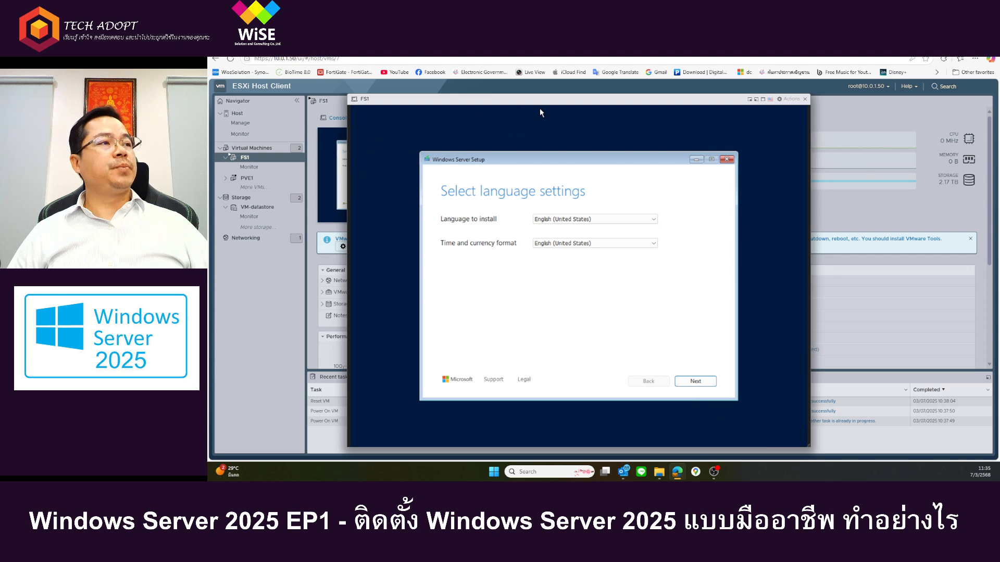
Step: Switch to the ESXi Host Client and examine the language options of Windows Server Setup in the FS1 console
{"action": "key", "text": "alt+Down"}
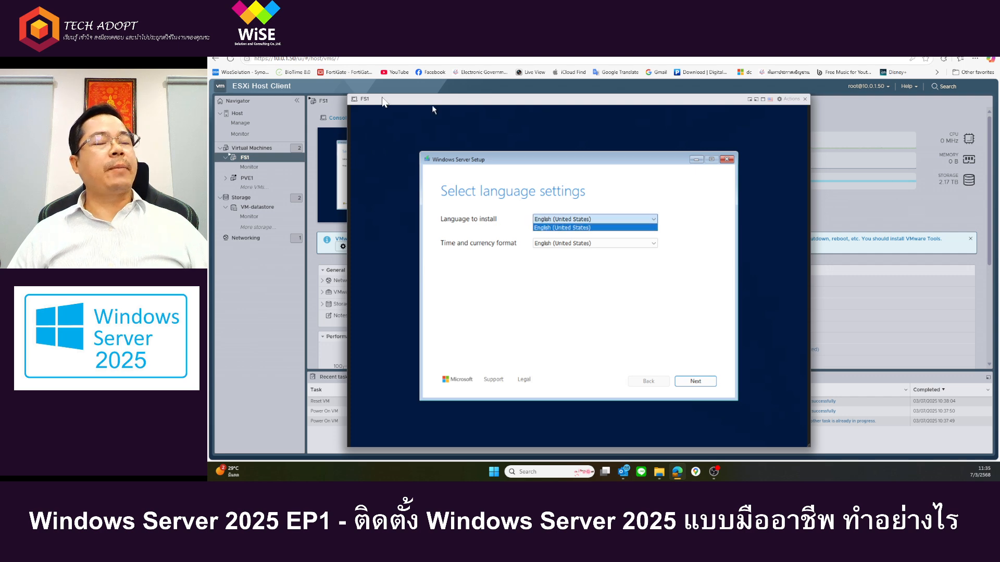
{"action": "left_click_drag", "start_coordinate": [382, 97], "coordinate": [399, 107]}
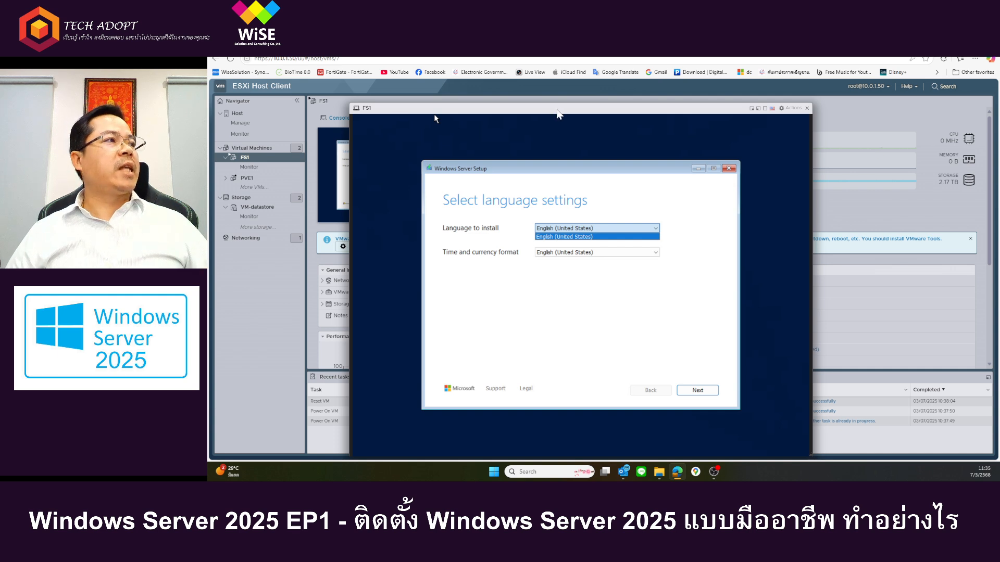
{"action": "left_click_drag", "start_coordinate": [687, 108], "coordinate": [667, 99]}
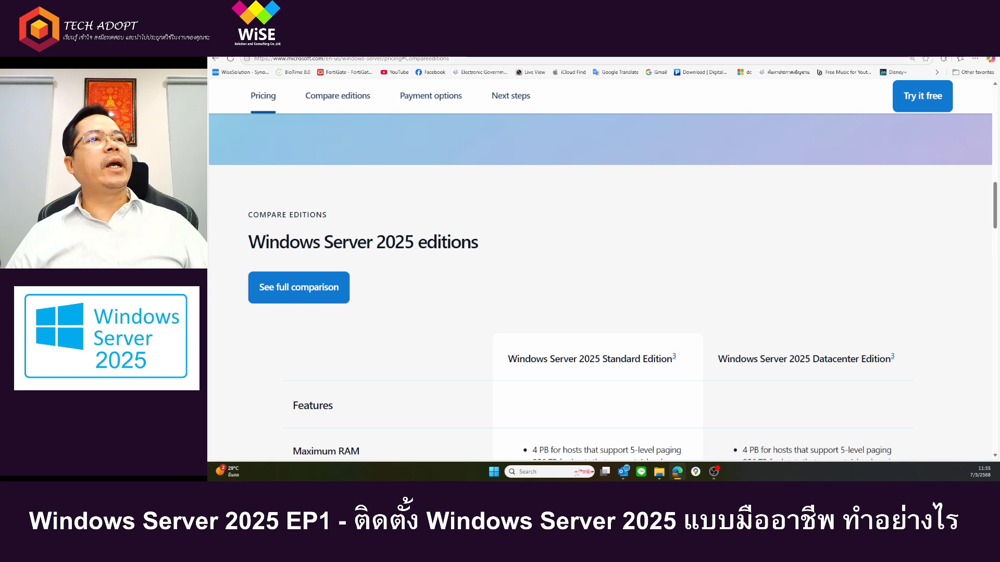
Step: From the Microsoft pricing page in the browser, search for "windows server 2025 download" and open the Evaluation Center's Windows Server 2025 page
{"action": "left_click", "coordinate": [377, 60]}
{"action": "type", "text": "win"}
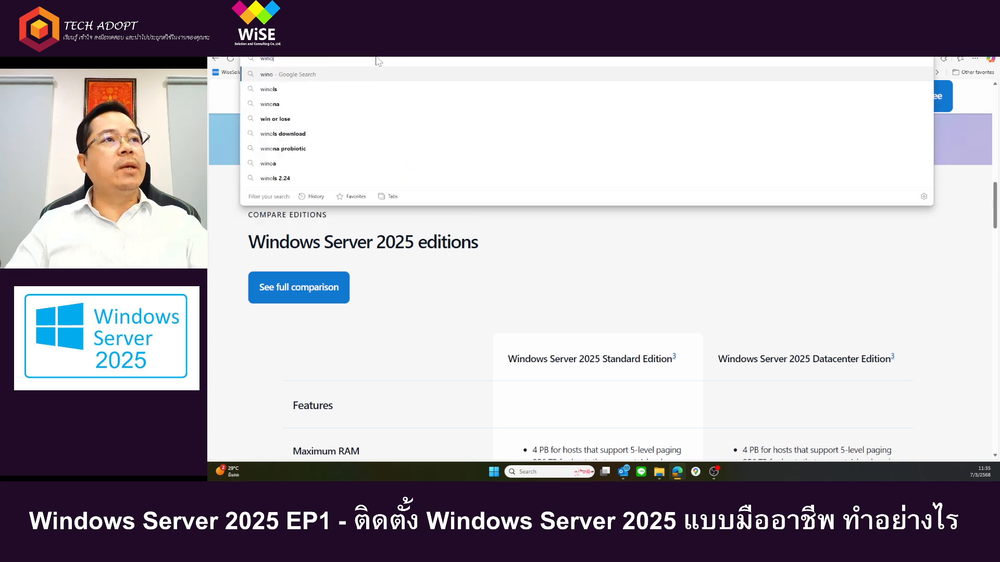
{"action": "type", "text": "dows server 2025 "}
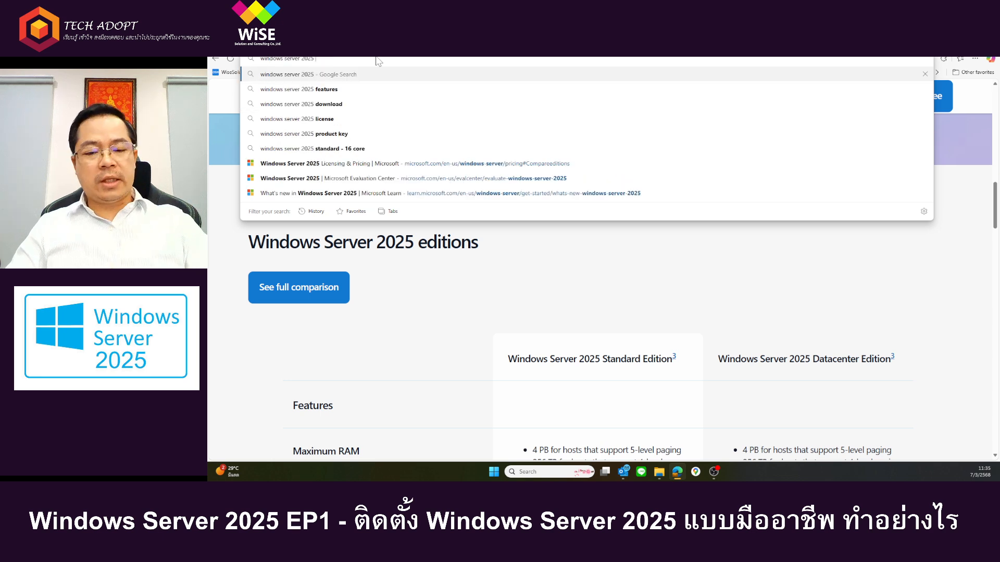
{"action": "type", "text": "dow"}
{"action": "key", "text": "Return"}
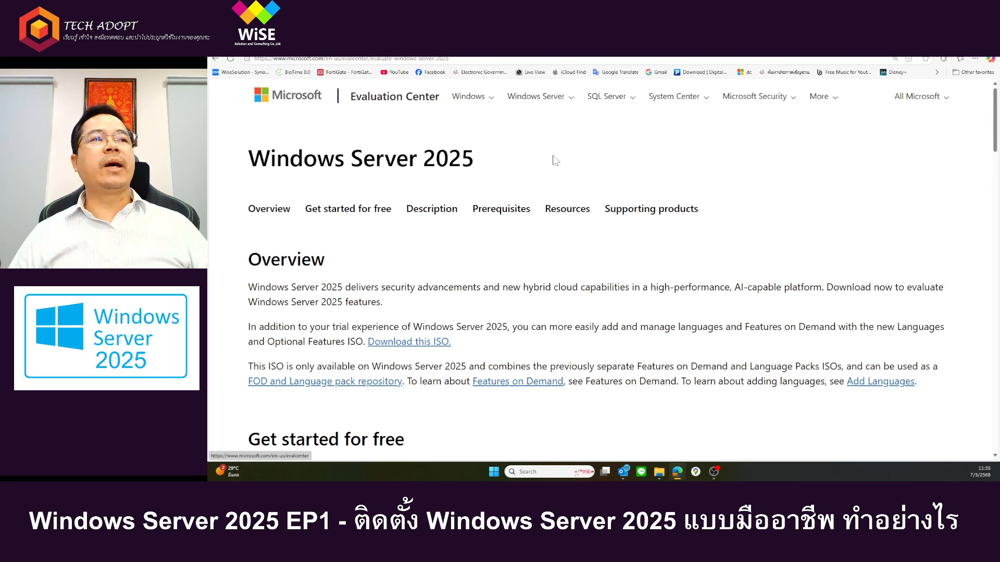
Step: Open the ISO download offered under Get started for free and review the fields of its registration form
{"action": "scroll", "coordinate": [556, 160], "scroll_direction": "down", "scroll_amount": 4}
{"action": "scroll", "coordinate": [490, 151], "scroll_direction": "up", "scroll_amount": 2}
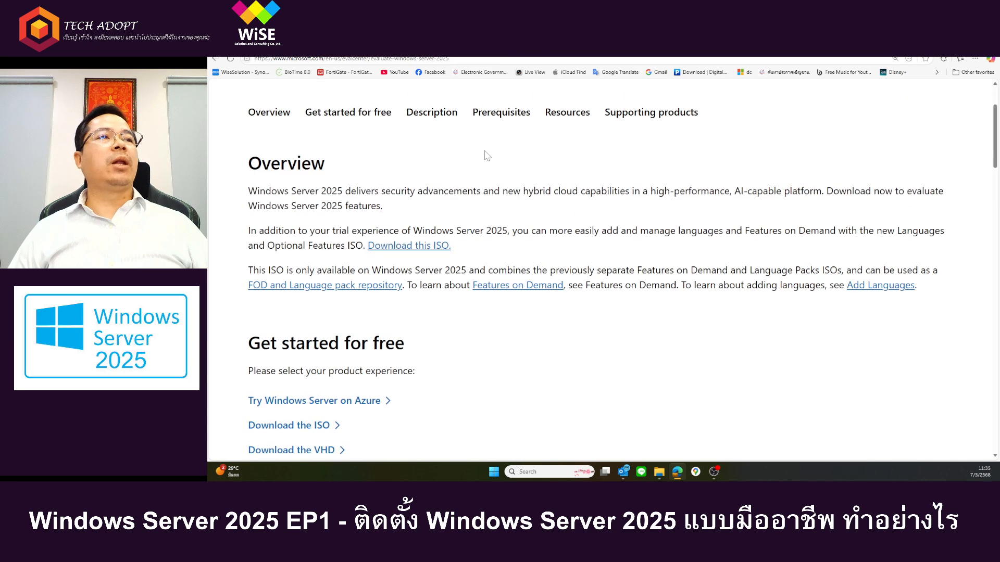
{"action": "scroll", "coordinate": [424, 327], "scroll_direction": "down", "scroll_amount": 2}
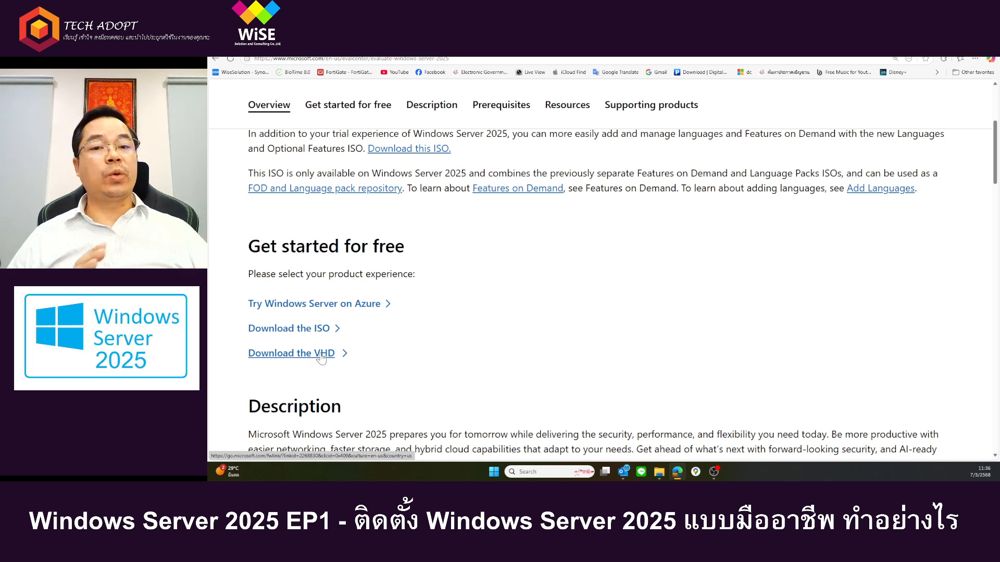
{"action": "left_click", "coordinate": [308, 331]}
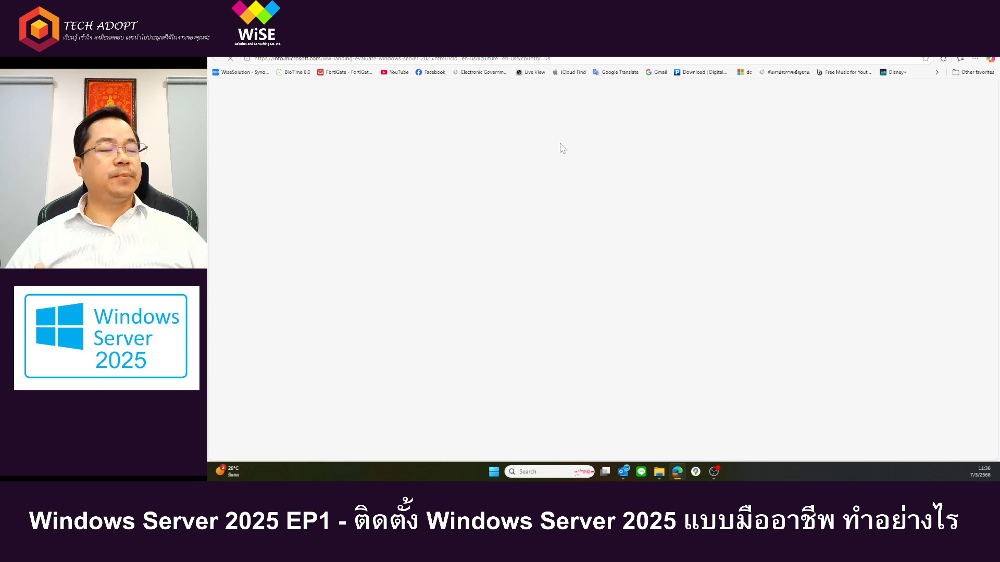
{"action": "scroll", "coordinate": [733, 240], "scroll_direction": "down", "scroll_amount": 4}
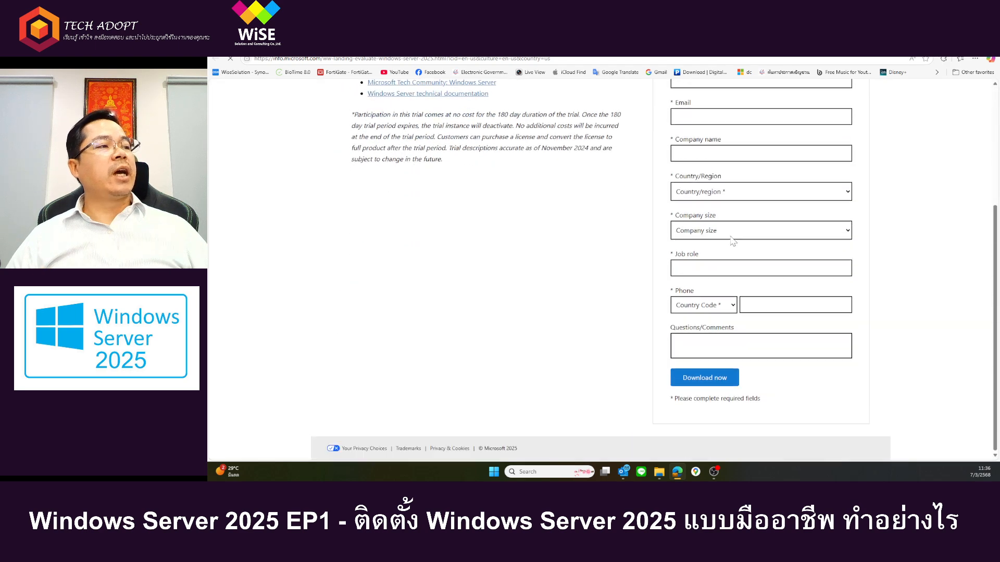
{"action": "scroll", "coordinate": [732, 240], "scroll_direction": "up", "scroll_amount": 4}
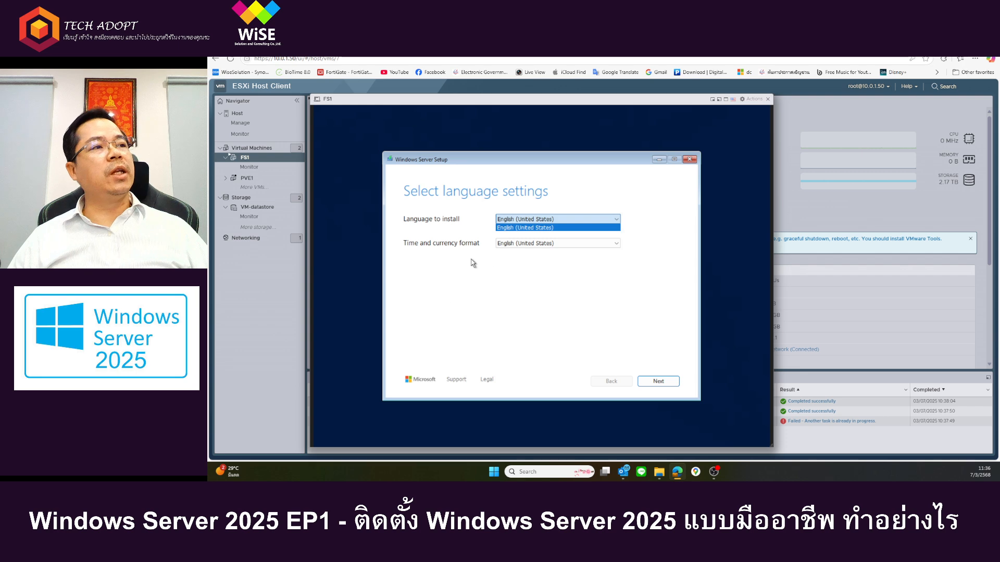
Step: Return to the FS1 console in the ESXi Host Client, reset the virtual machine and boot it from the CD or DVD
{"action": "left_click", "coordinate": [453, 315]}
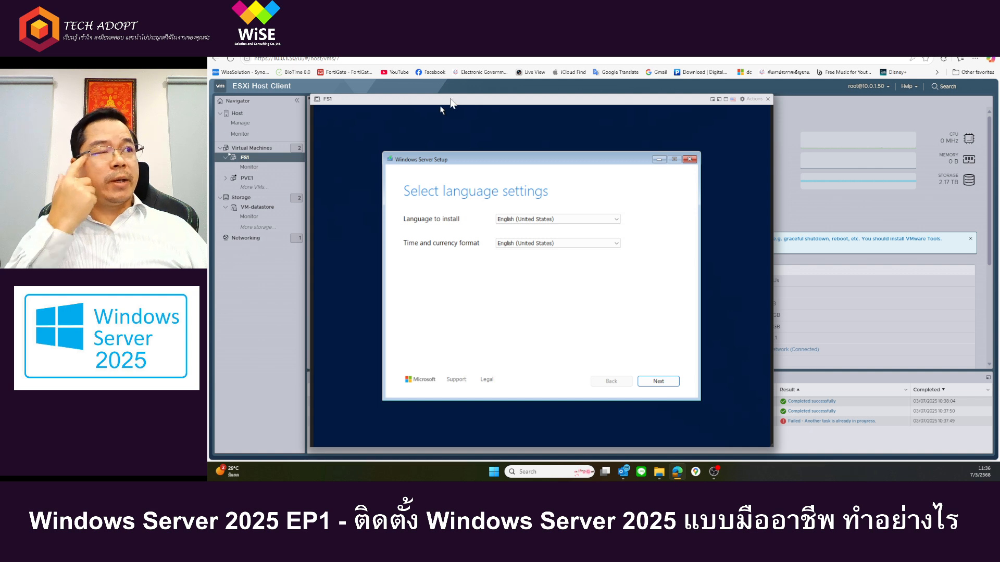
{"action": "mouse_move", "coordinate": [457, 103]}
{"action": "left_mouse_down"}
{"action": "mouse_move", "coordinate": [486, 104]}
{"action": "mouse_move", "coordinate": [455, 104]}
{"action": "left_mouse_up"}
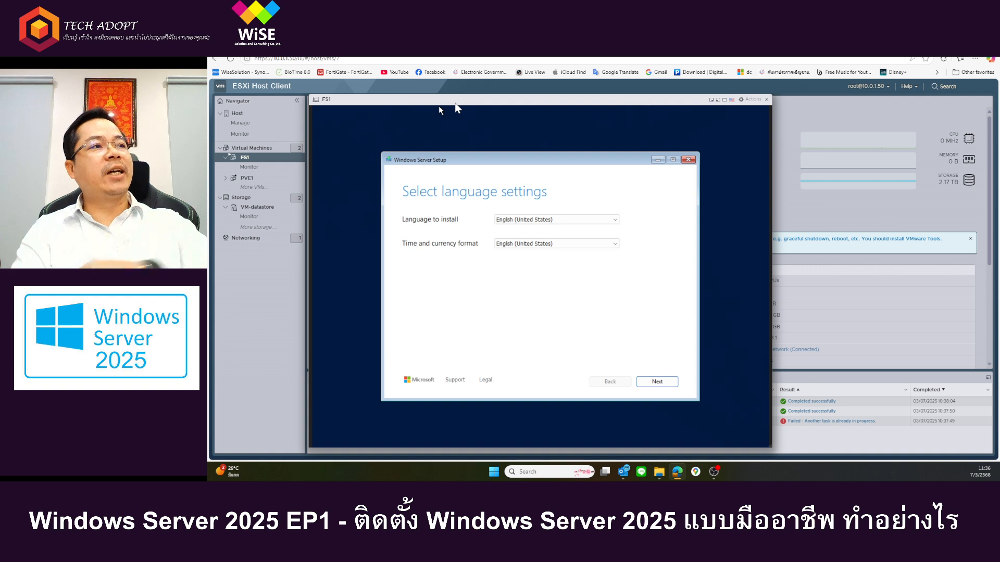
{"action": "left_click", "coordinate": [753, 104]}
{"action": "mouse_move", "coordinate": [774, 166]}
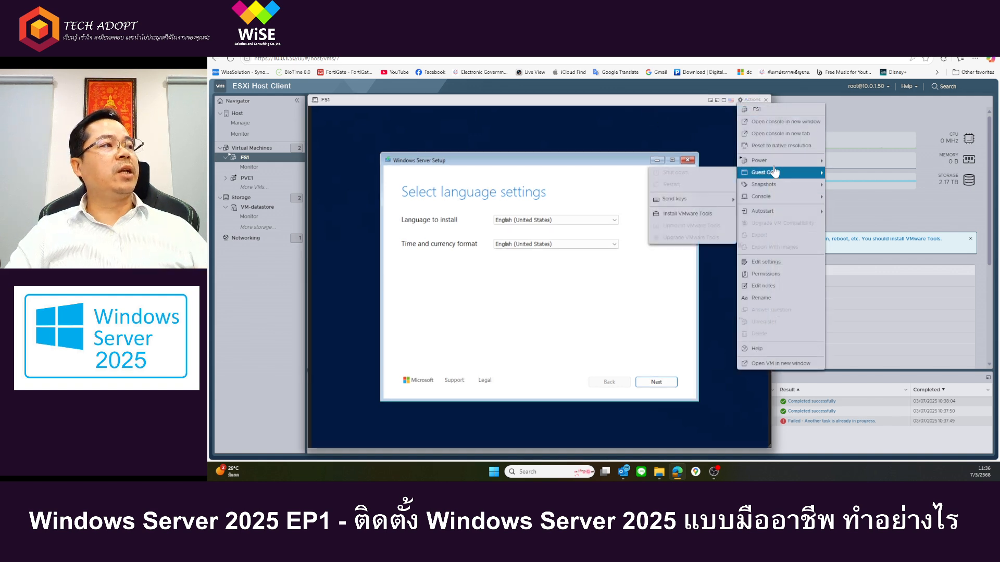
{"action": "left_click", "coordinate": [670, 196]}
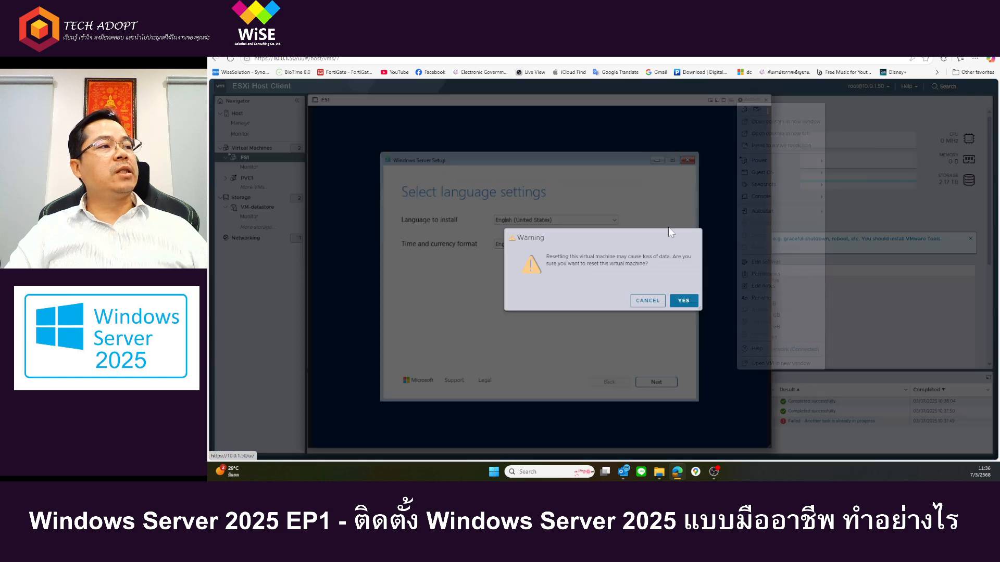
{"action": "left_click", "coordinate": [683, 298]}
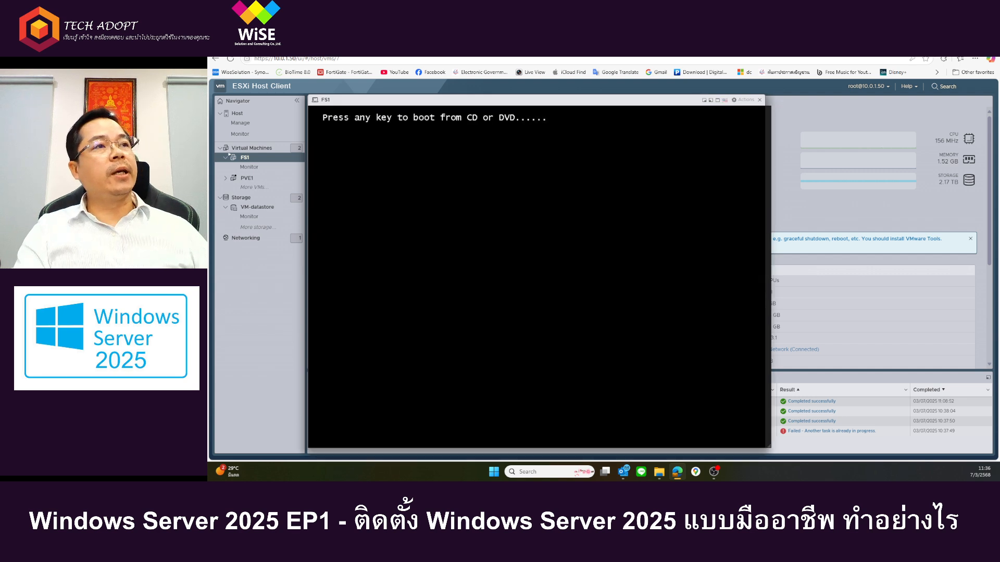
{"action": "key", "text": "Return"}
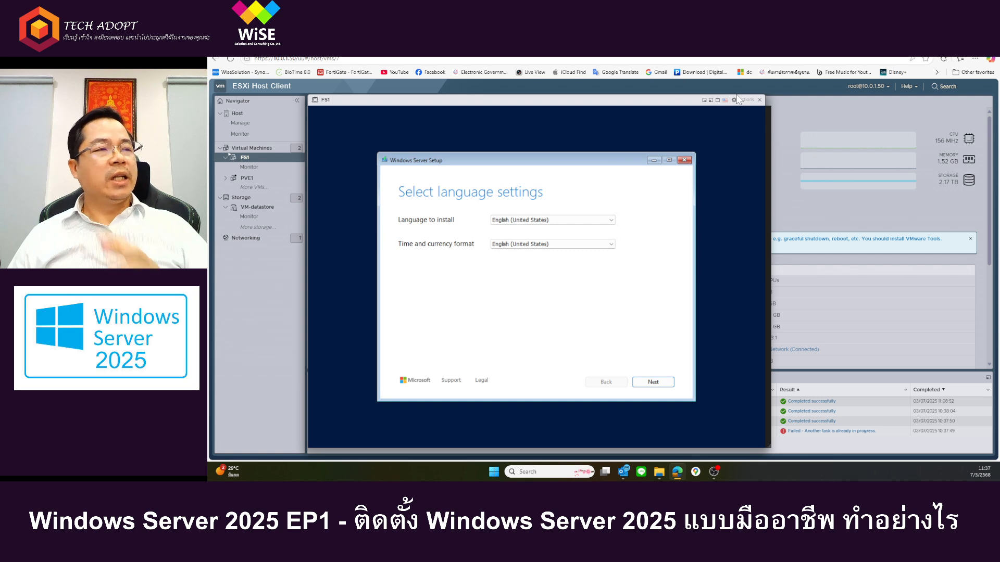
Step: Open the FS1 virtual machine's settings, review its virtual hardware and expand the CD/DVD Drive 1 details
{"action": "left_click", "coordinate": [742, 99]}
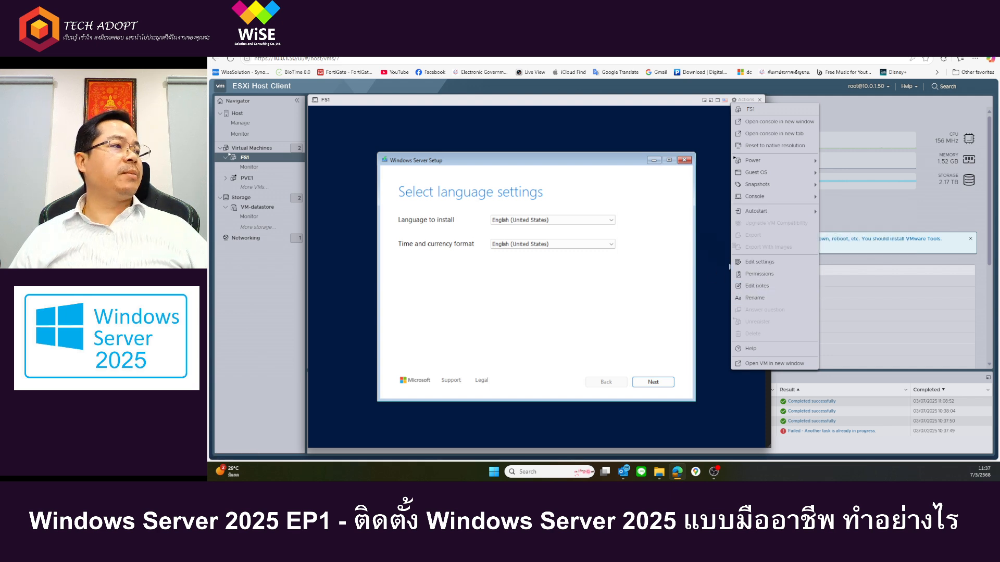
{"action": "left_click", "coordinate": [643, 195]}
{"action": "left_click", "coordinate": [740, 100]}
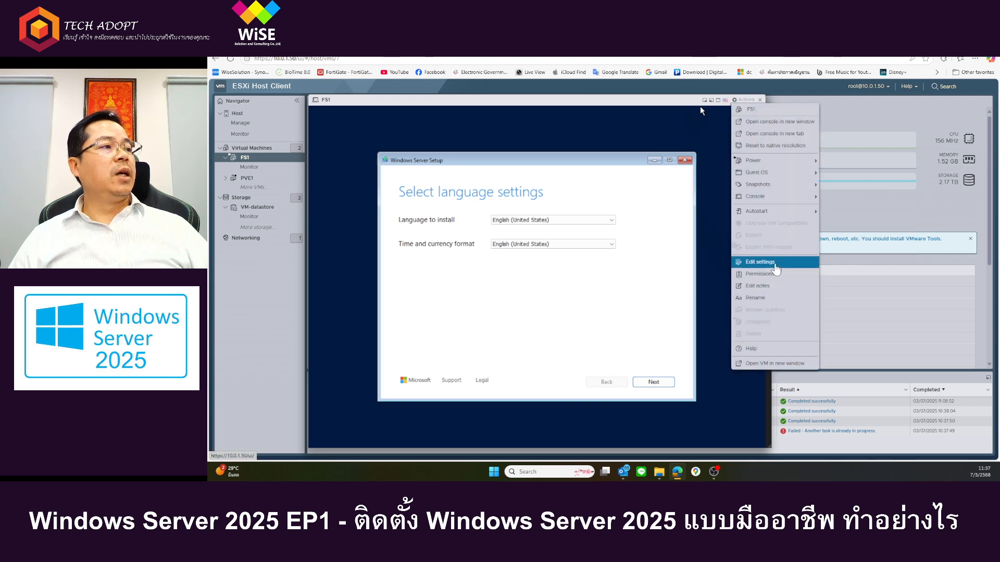
{"action": "left_click", "coordinate": [775, 264]}
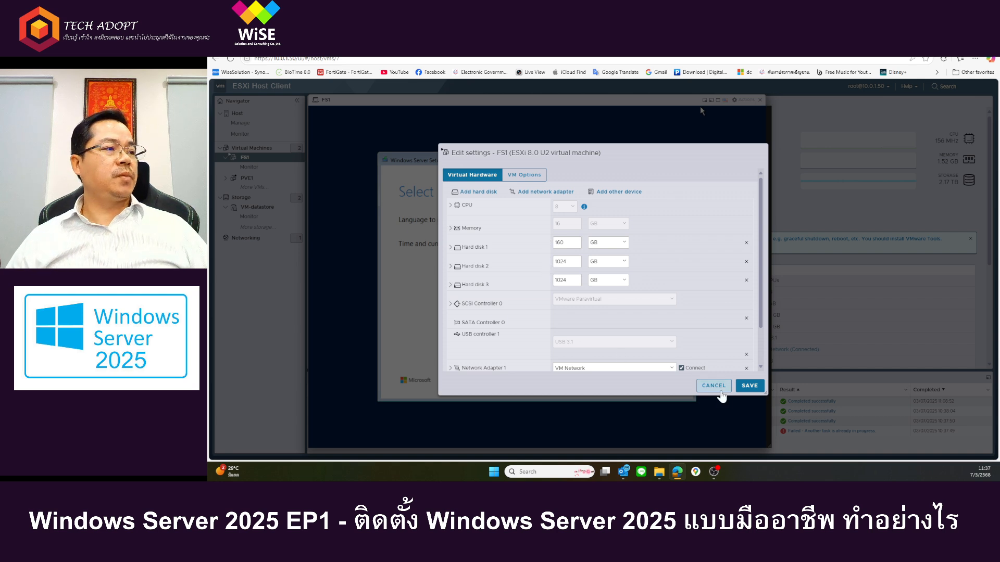
{"action": "scroll", "coordinate": [712, 370], "scroll_direction": "down", "scroll_amount": 2}
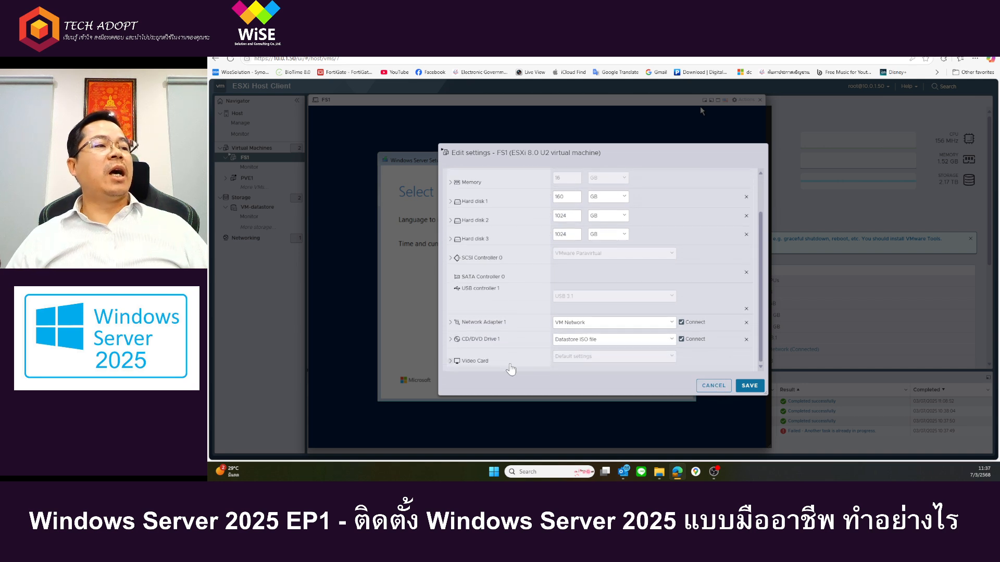
{"action": "left_click", "coordinate": [482, 340]}
{"action": "scroll", "coordinate": [532, 341], "scroll_direction": "down", "scroll_amount": 1}
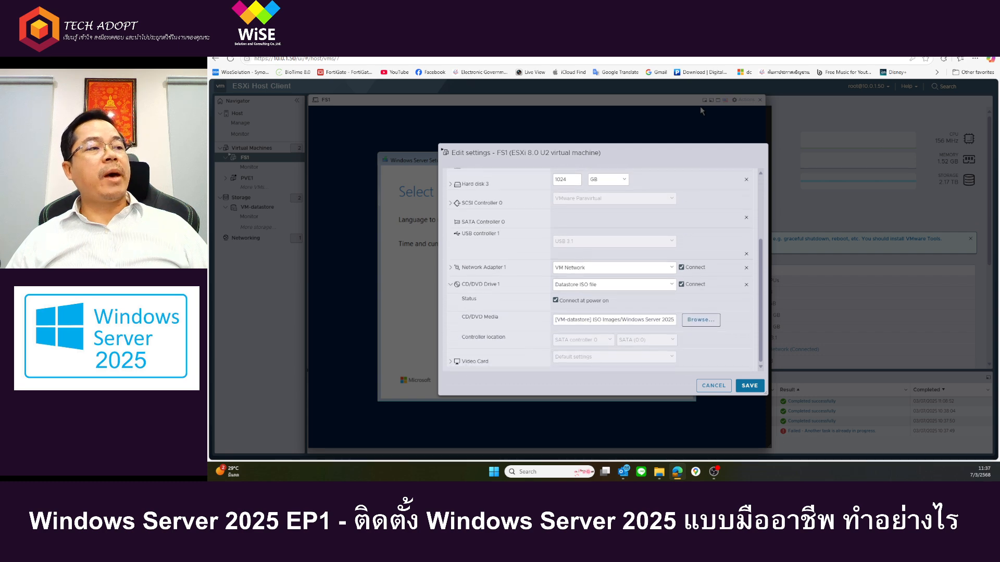
Step: Highlight the datastore and ISO Images folder in the CD/DVD media path, and close the settings without saving
{"action": "left_click_drag", "start_coordinate": [593, 320], "coordinate": [532, 340]}
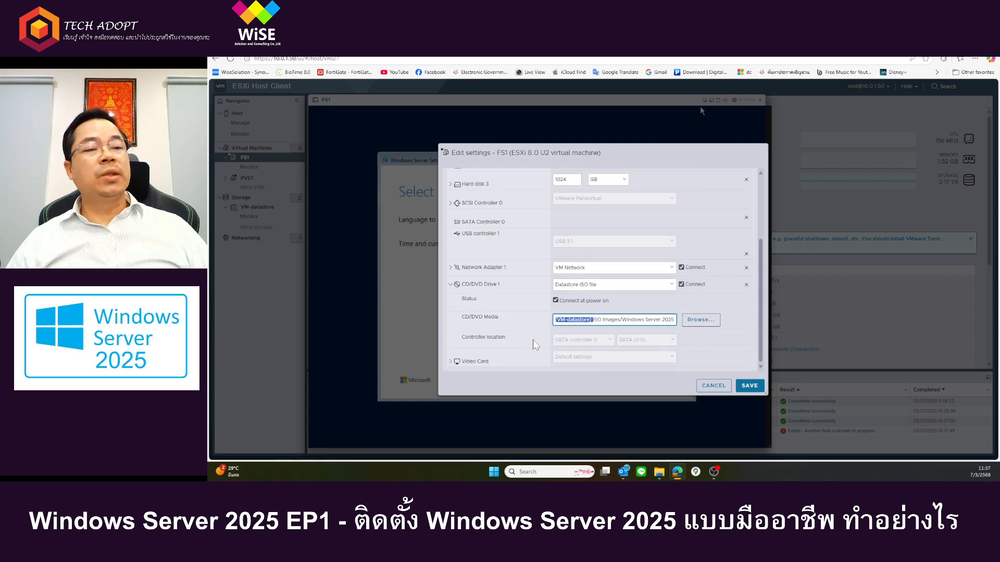
{"action": "left_click", "coordinate": [626, 320]}
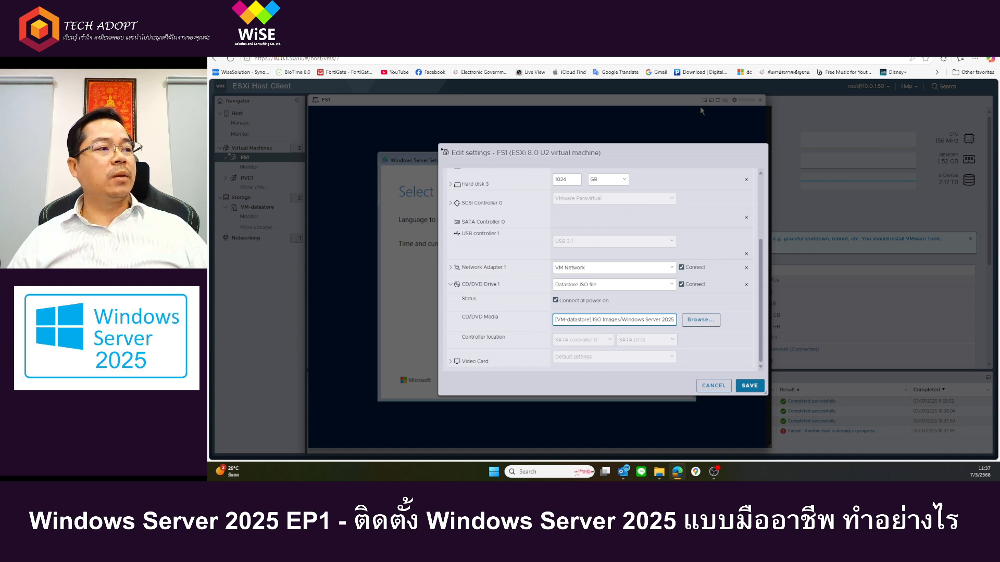
{"action": "key", "text": "shift+Home"}
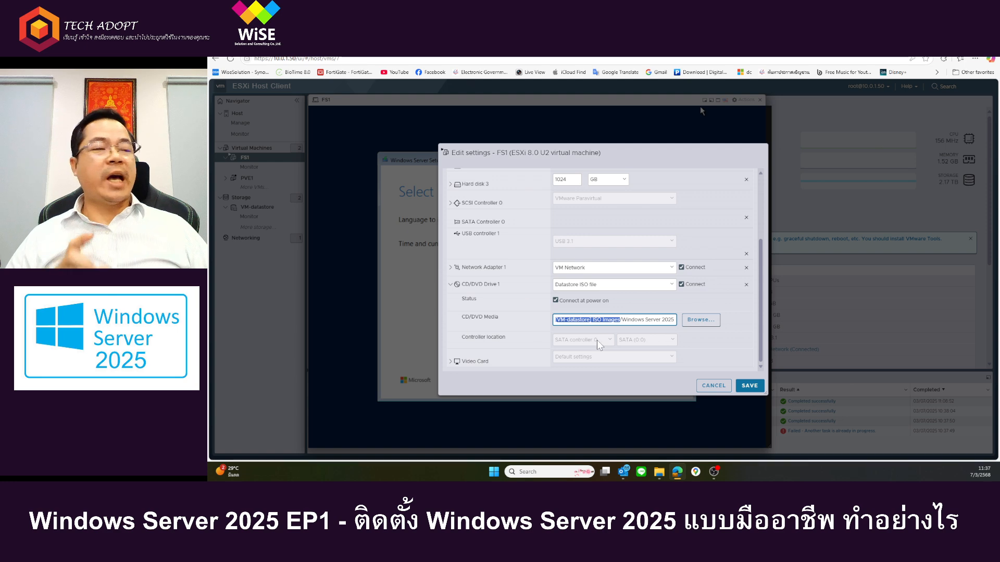
{"action": "left_click", "coordinate": [622, 320]}
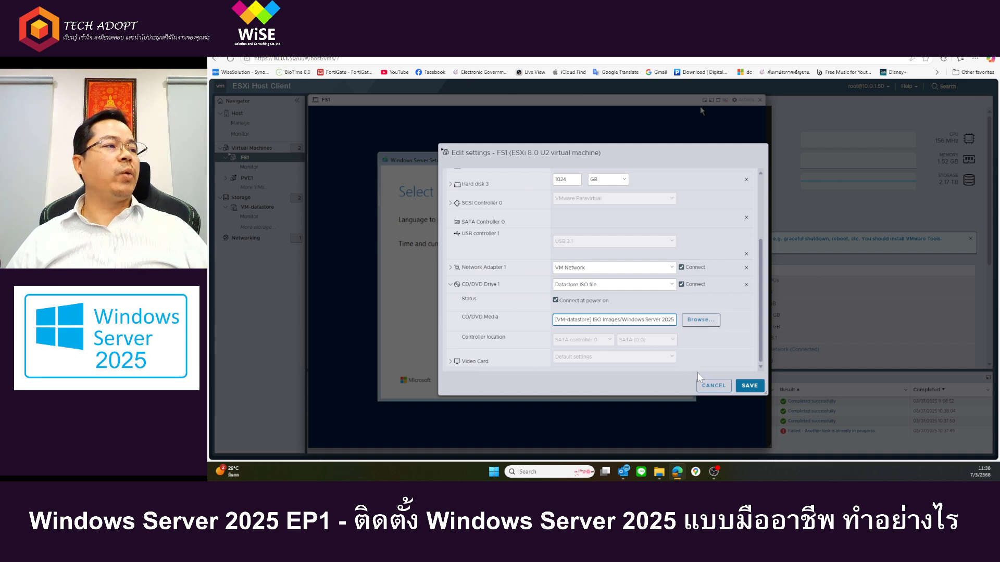
{"action": "left_click", "coordinate": [723, 387]}
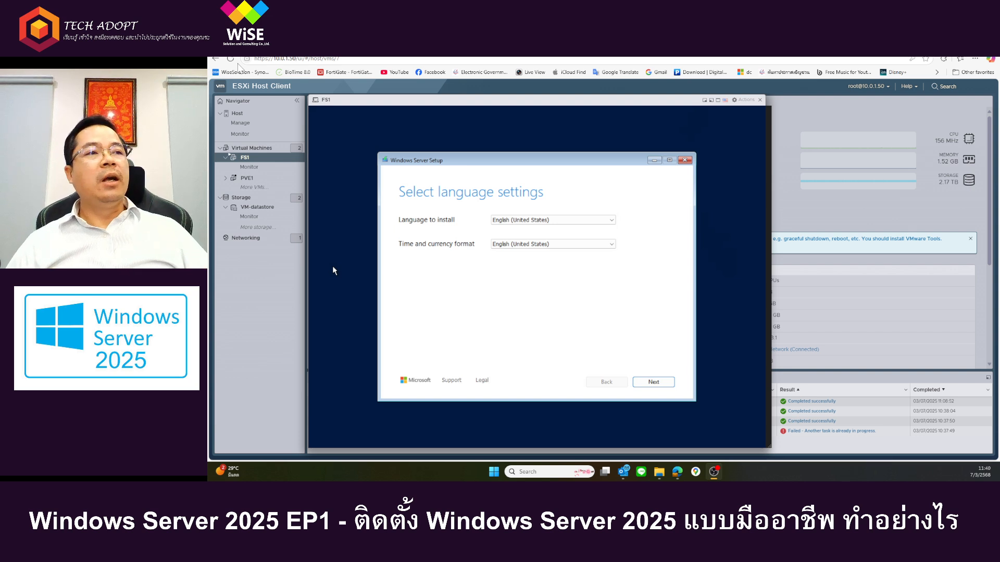
Step: Accept English (United States) as language and time and currency format, and US as keyboard, in Windows Server Setup
{"action": "mouse_move", "coordinate": [486, 103]}
{"action": "left_mouse_down"}
{"action": "mouse_move", "coordinate": [501, 114]}
{"action": "mouse_move", "coordinate": [514, 104]}
{"action": "mouse_move", "coordinate": [501, 102]}
{"action": "left_mouse_up"}
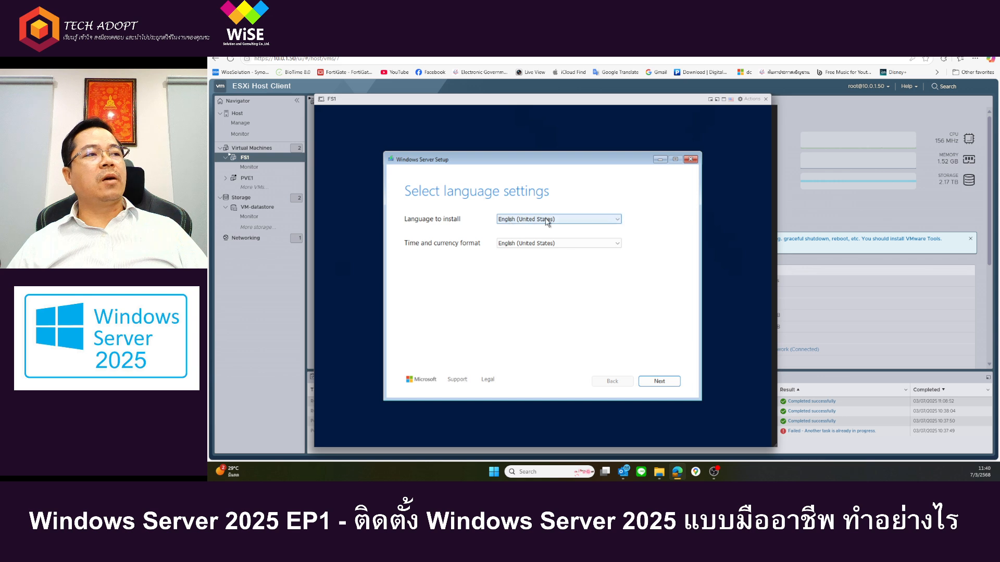
{"action": "left_click", "coordinate": [575, 245]}
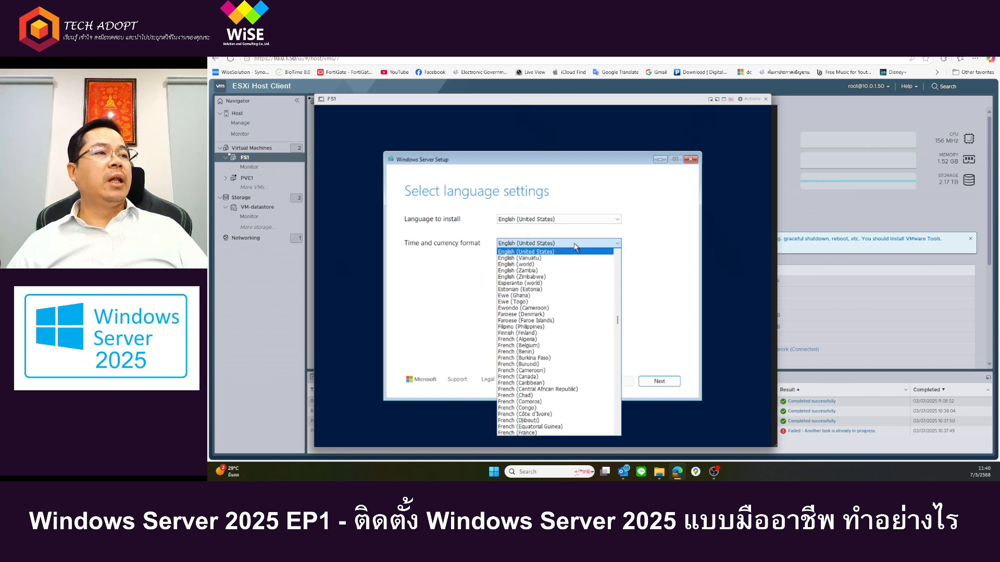
{"action": "left_click", "coordinate": [575, 247]}
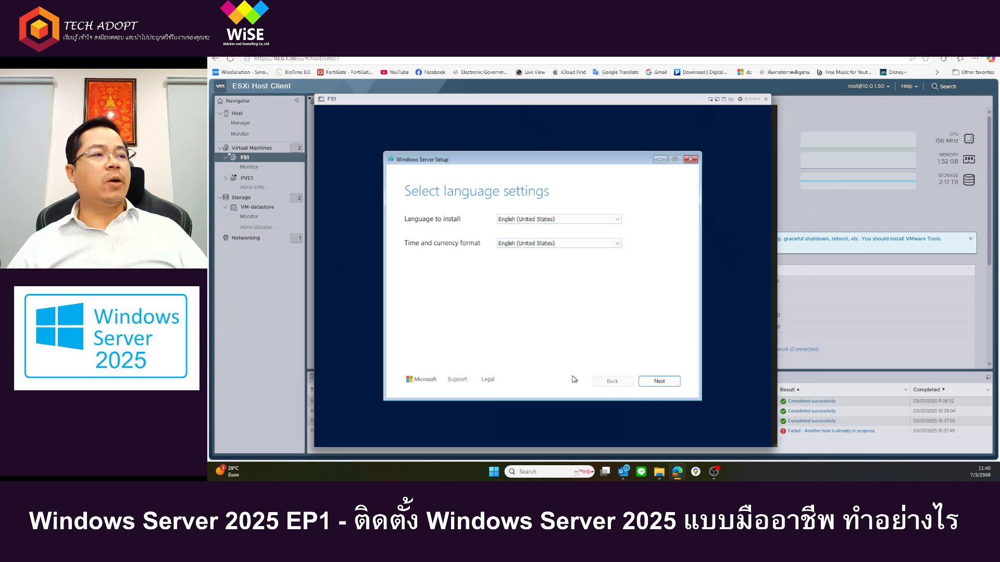
{"action": "left_click", "coordinate": [657, 382]}
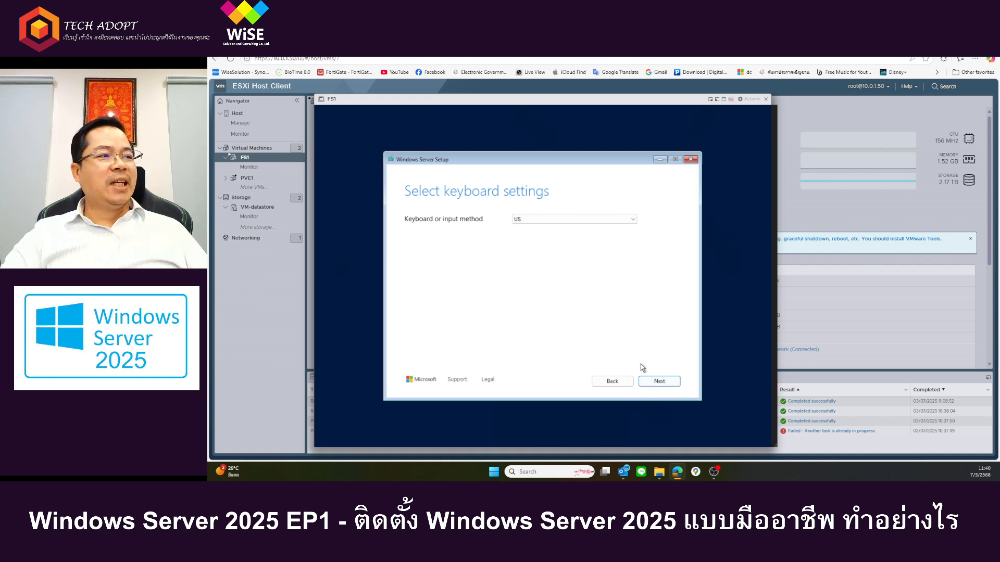
{"action": "left_click", "coordinate": [666, 380]}
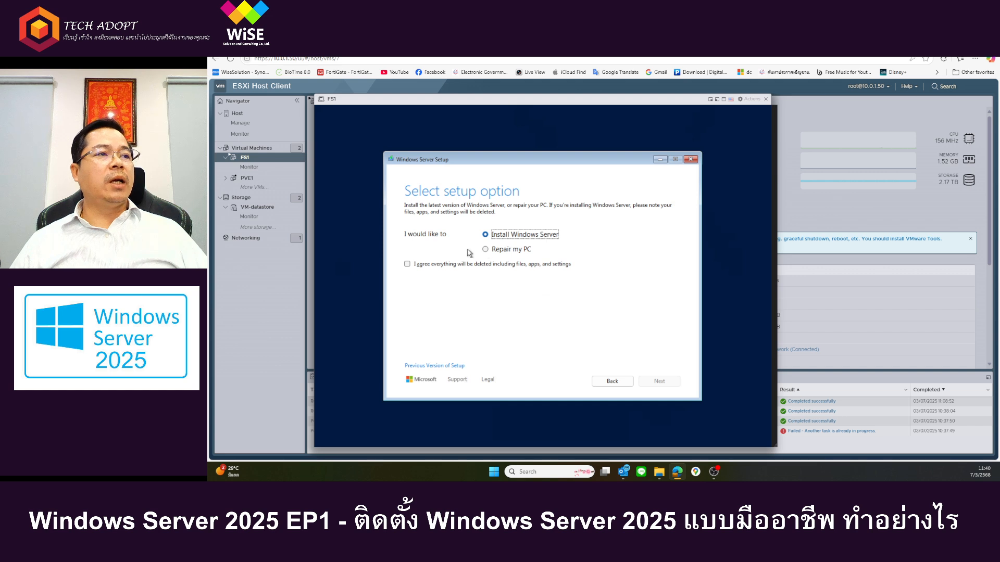
Step: Keep Install Windows Server as the setup option, agree that all files, apps and settings are deleted, and continue
{"action": "left_click", "coordinate": [412, 268]}
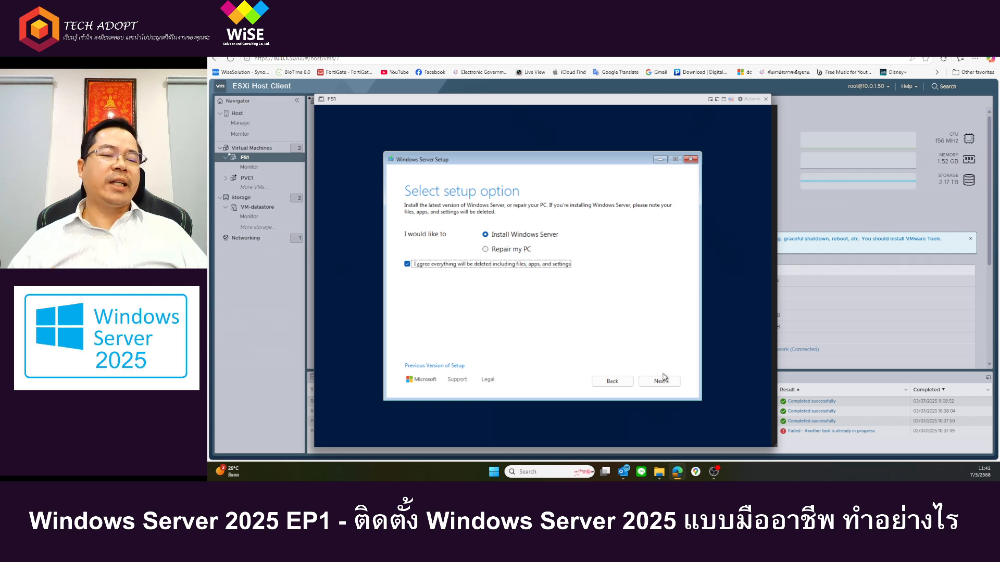
{"action": "left_click", "coordinate": [490, 269]}
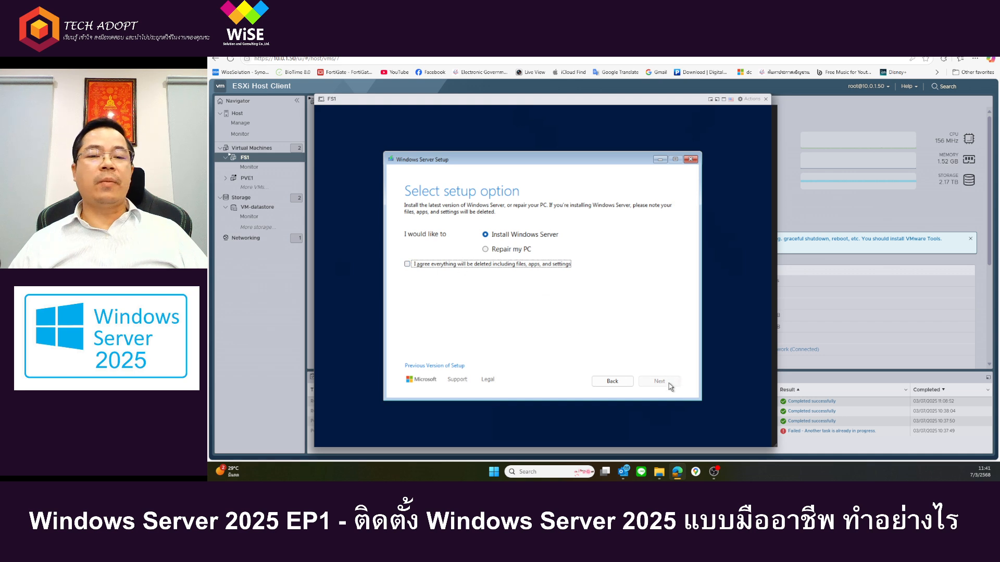
{"action": "left_click", "coordinate": [474, 265]}
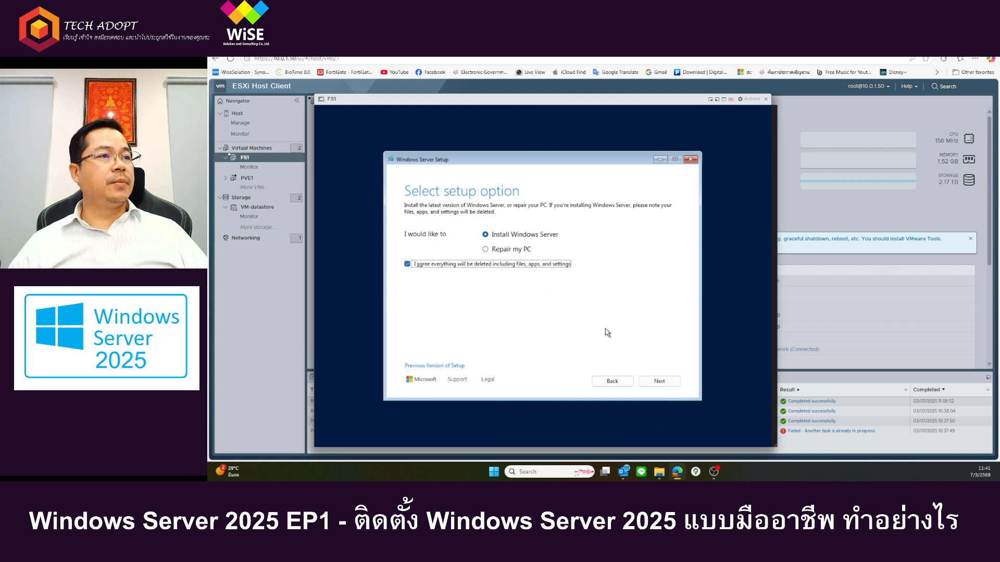
{"action": "left_click", "coordinate": [666, 385]}
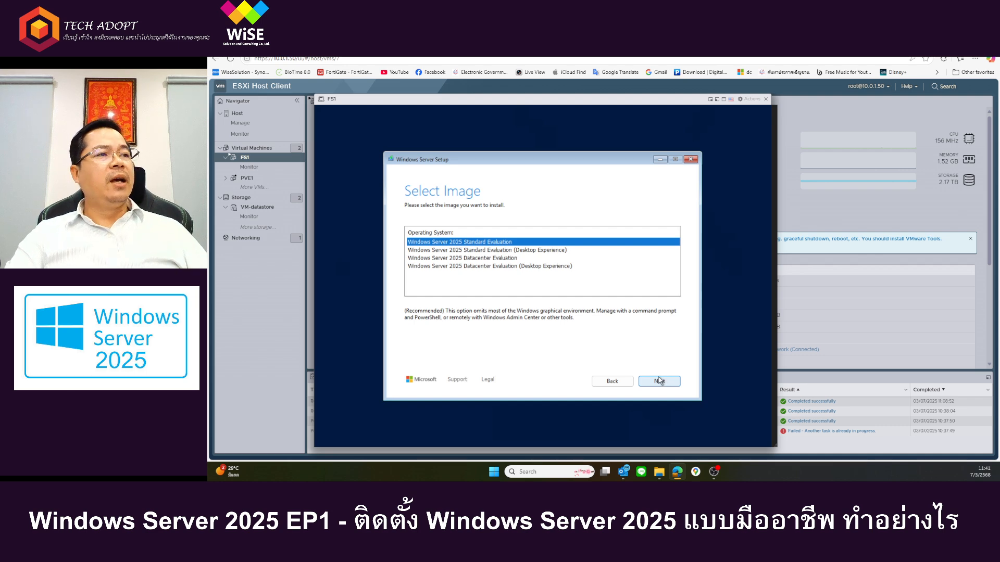
Step: Compare the descriptions of the Standard and Datacenter Evaluation images, with and without Desktop Experience
{"action": "left_click", "coordinate": [526, 251]}
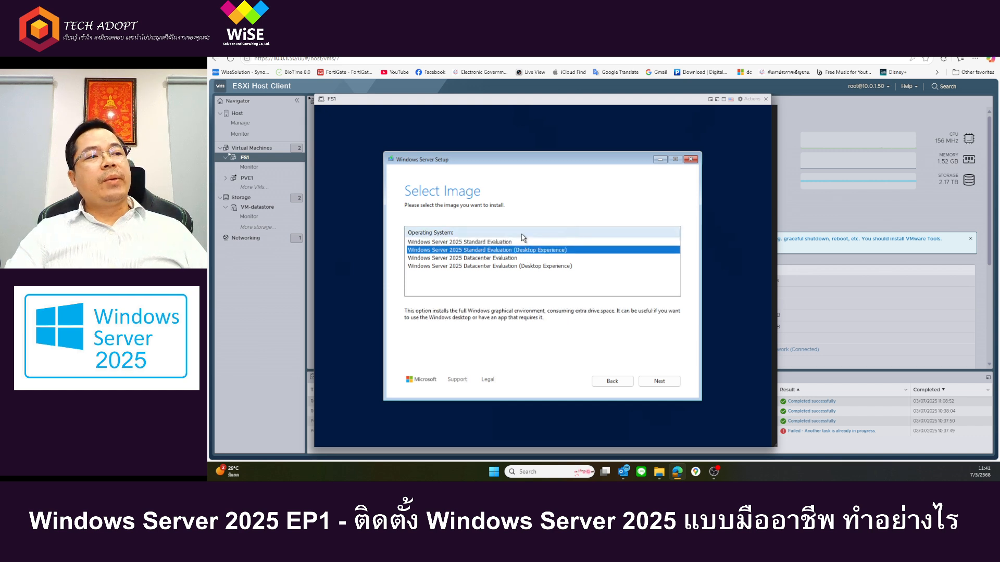
{"action": "left_click", "coordinate": [468, 242]}
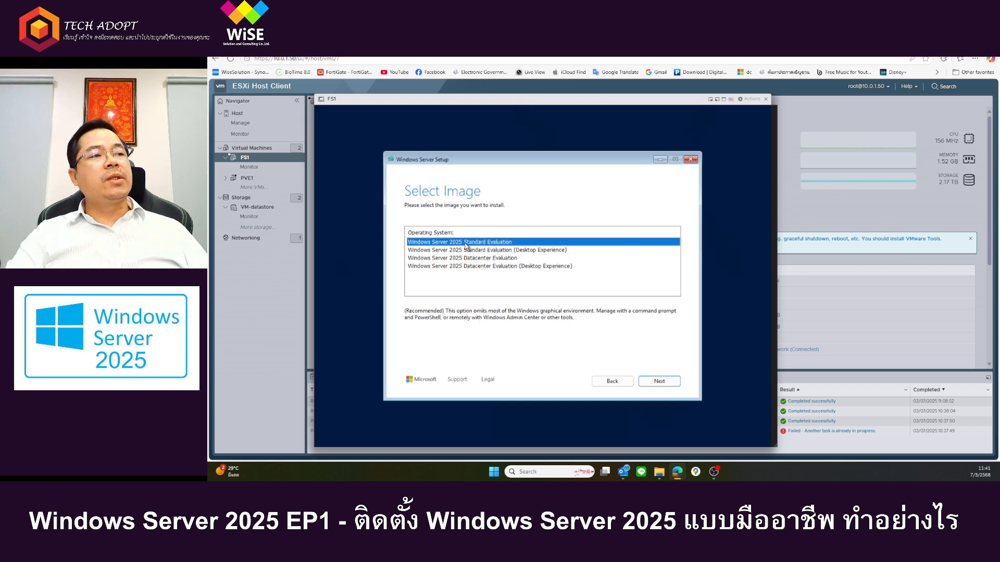
{"action": "left_click", "coordinate": [510, 251]}
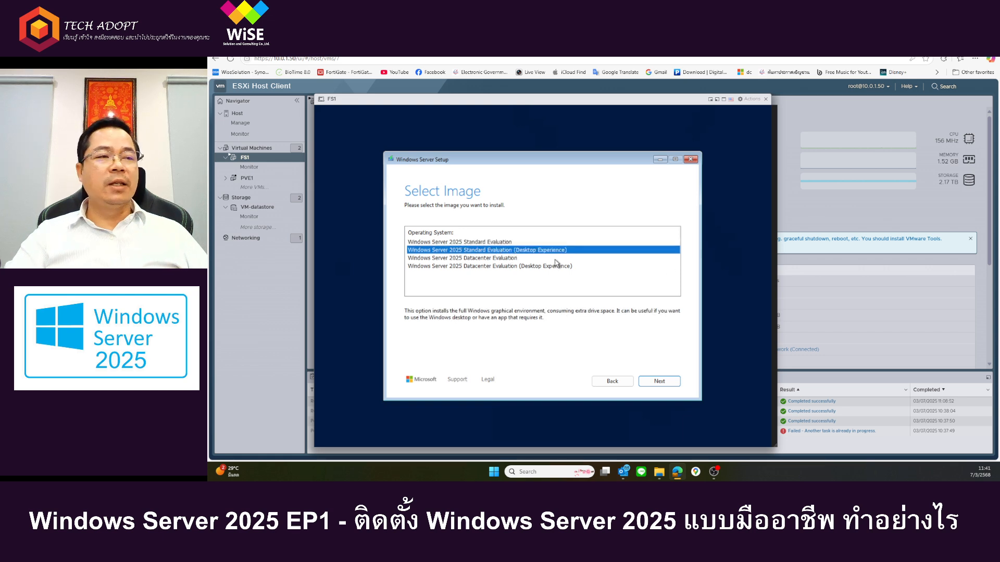
{"action": "left_click", "coordinate": [496, 242]}
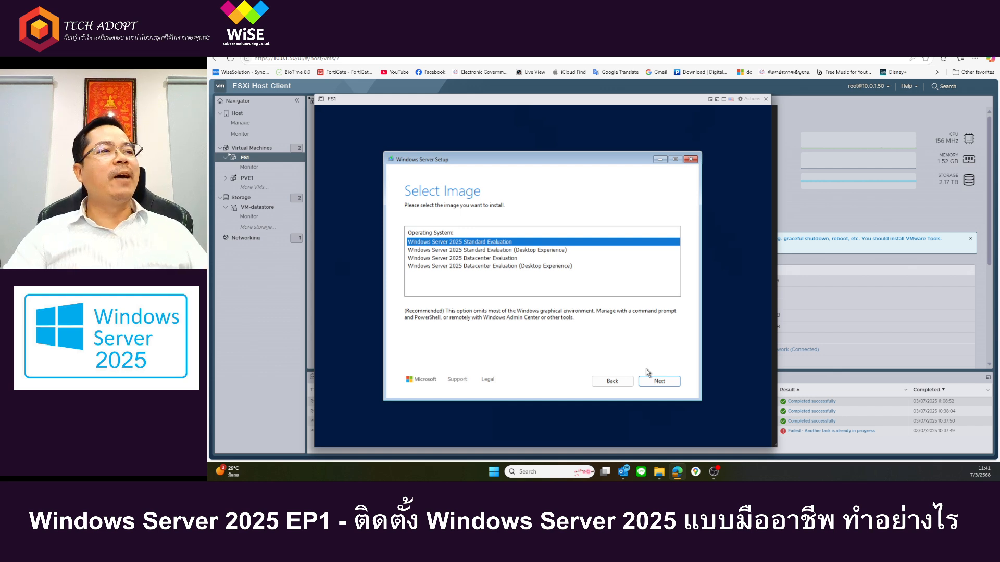
{"action": "left_click", "coordinate": [540, 251]}
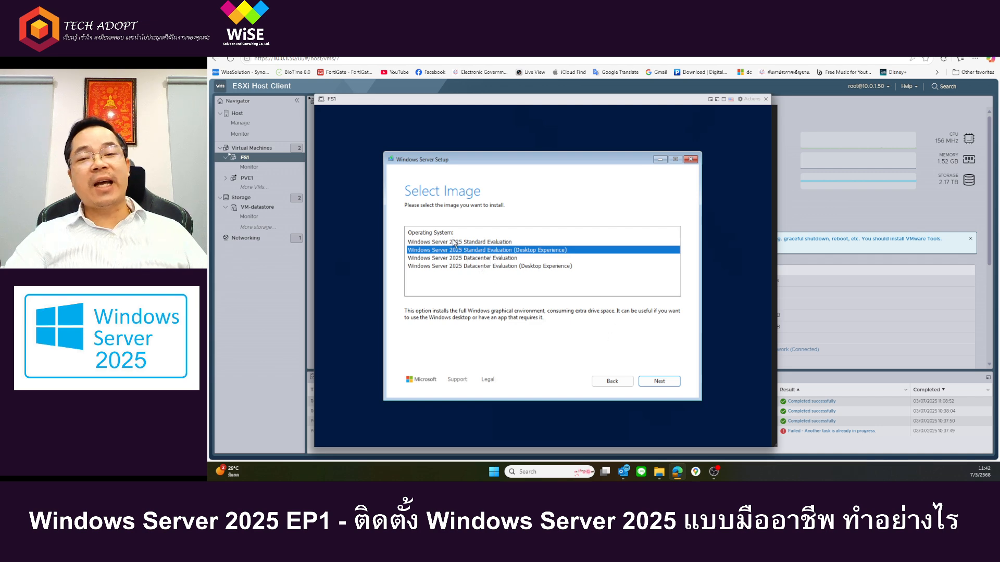
{"action": "left_click", "coordinate": [490, 268]}
{"action": "left_click", "coordinate": [472, 259]}
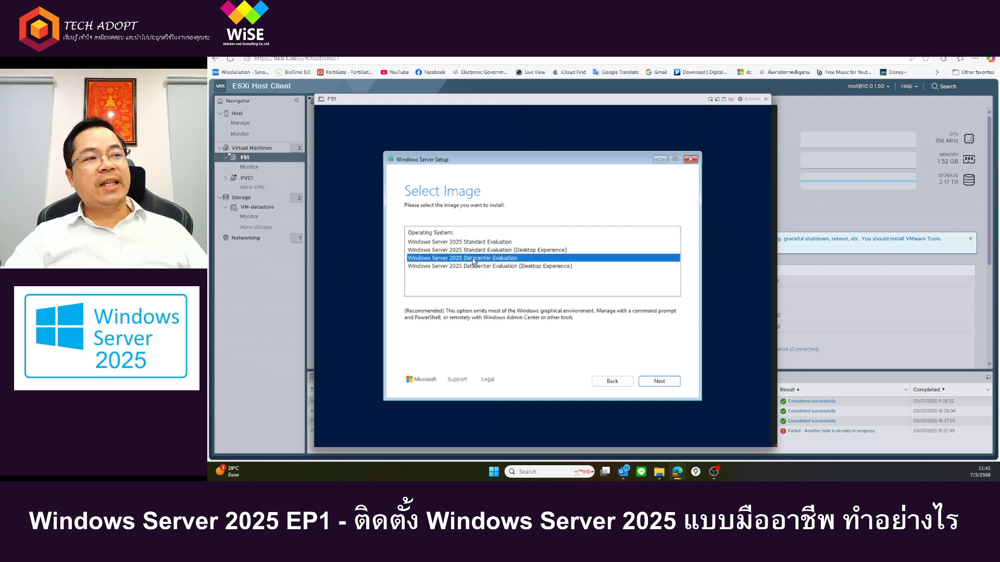
{"action": "left_click", "coordinate": [480, 267]}
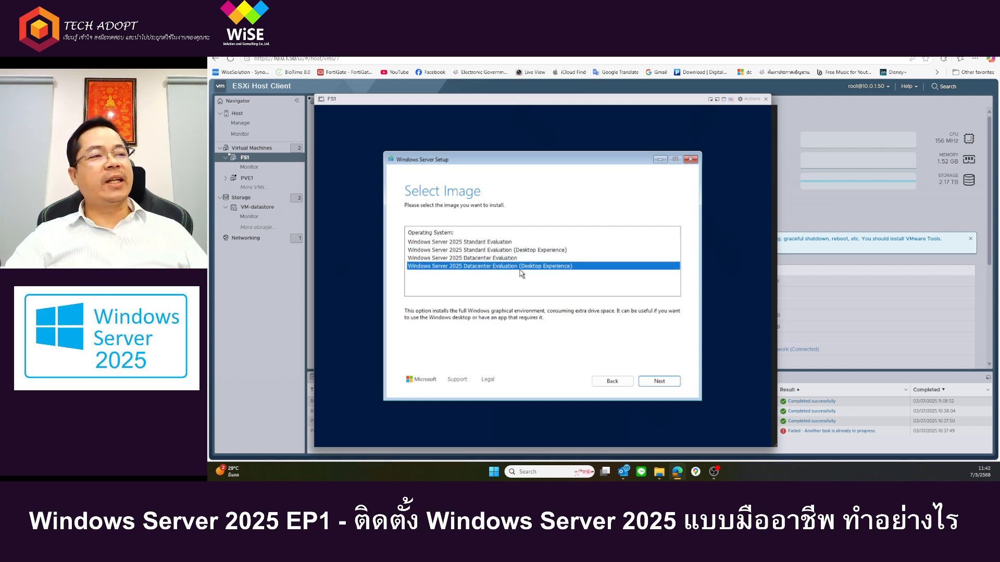
Step: Choose Windows Server 2025 Datacenter Evaluation (Desktop Experience) as the image to install and continue
{"action": "left_click", "coordinate": [531, 251]}
{"action": "left_click", "coordinate": [537, 266]}
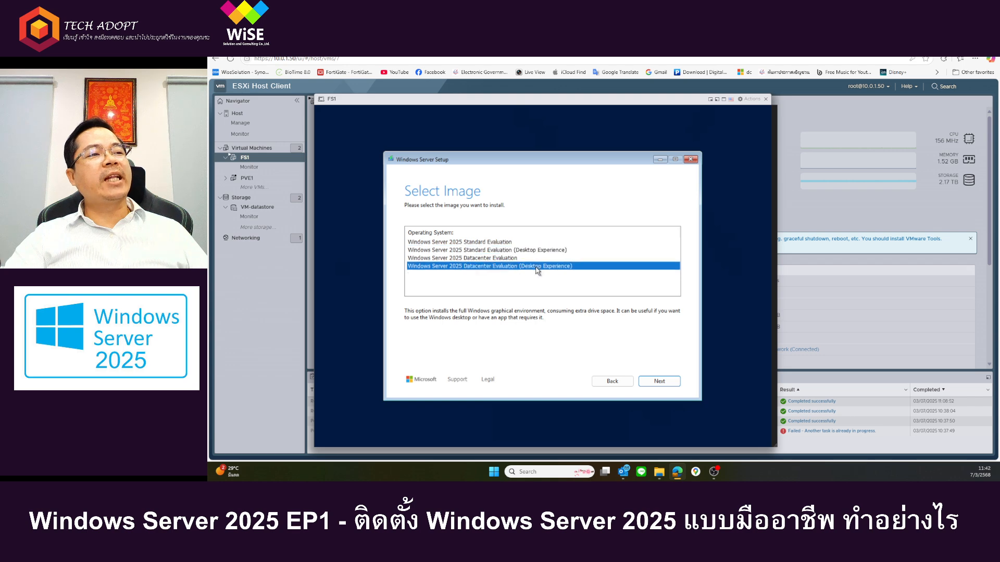
{"action": "left_click", "coordinate": [534, 251]}
{"action": "left_click", "coordinate": [534, 266]}
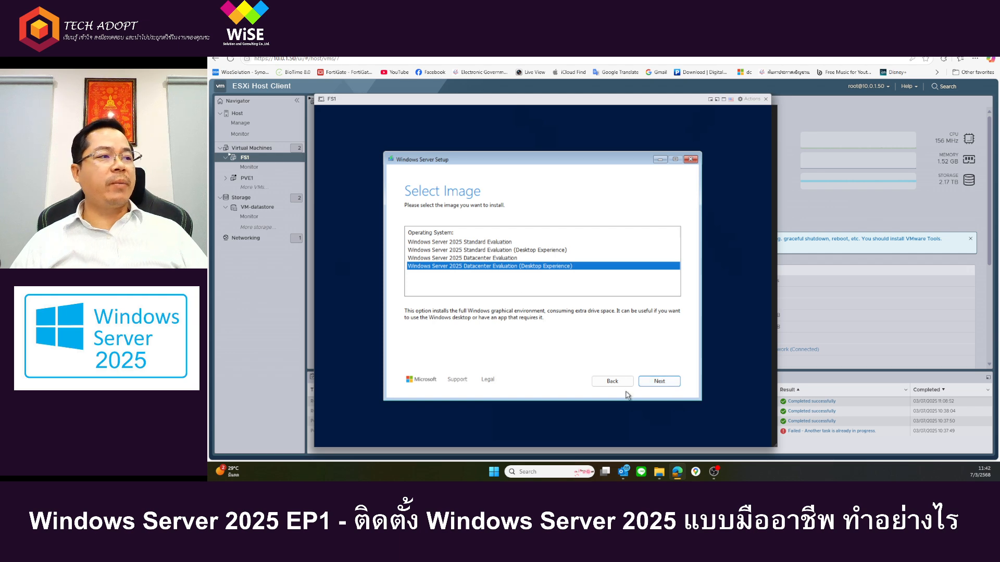
{"action": "left_click", "coordinate": [655, 382]}
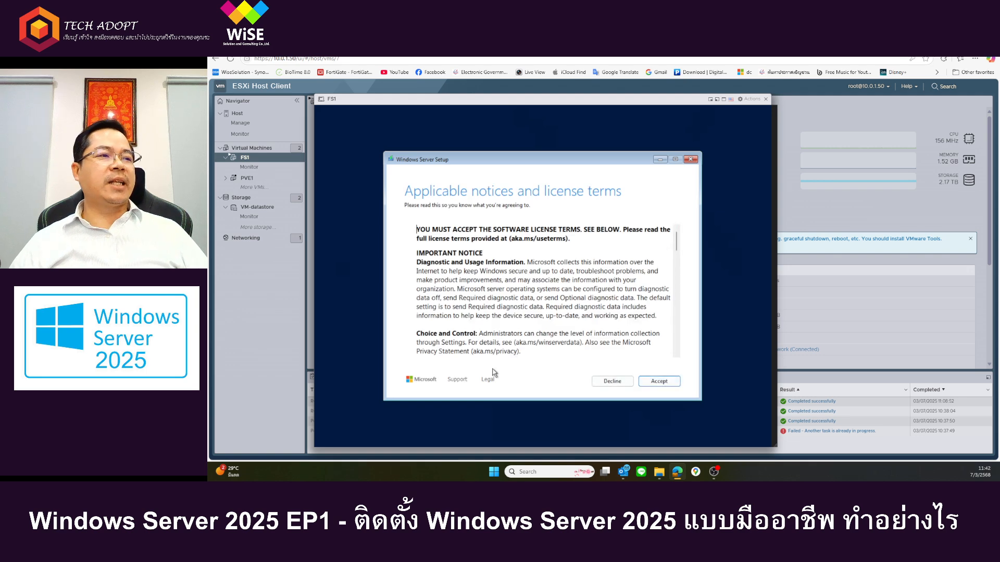
Step: Read through the applicable notices and license terms to the end and accept them
{"action": "scroll", "coordinate": [501, 325], "scroll_direction": "down", "scroll_amount": 10}
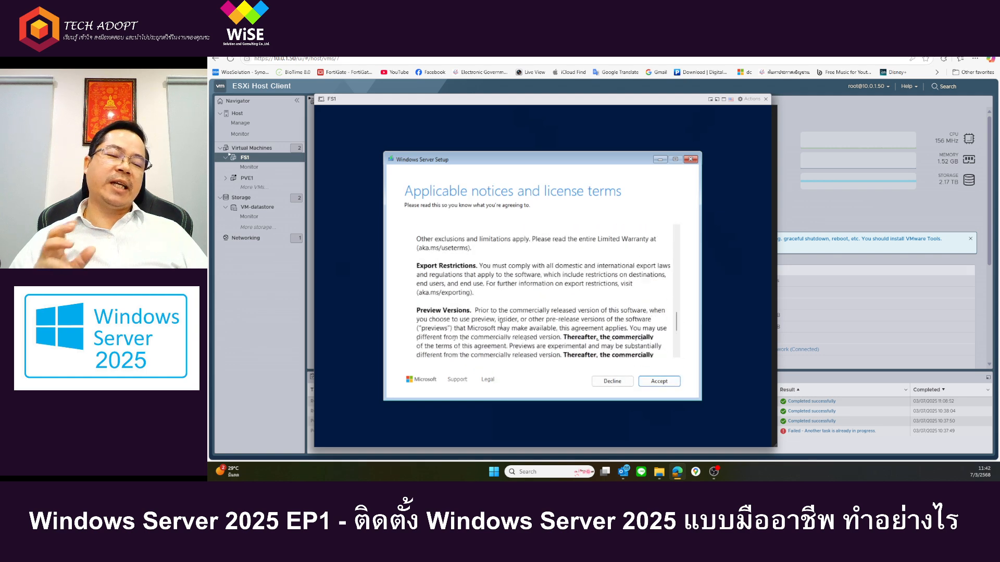
{"action": "scroll", "coordinate": [501, 326], "scroll_direction": "down", "scroll_amount": 3}
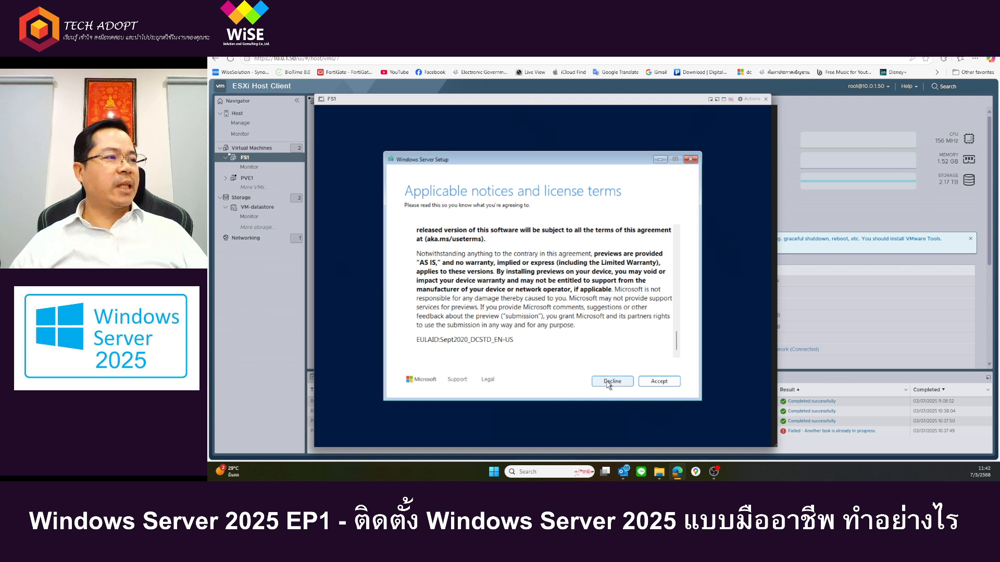
{"action": "left_click", "coordinate": [659, 382]}
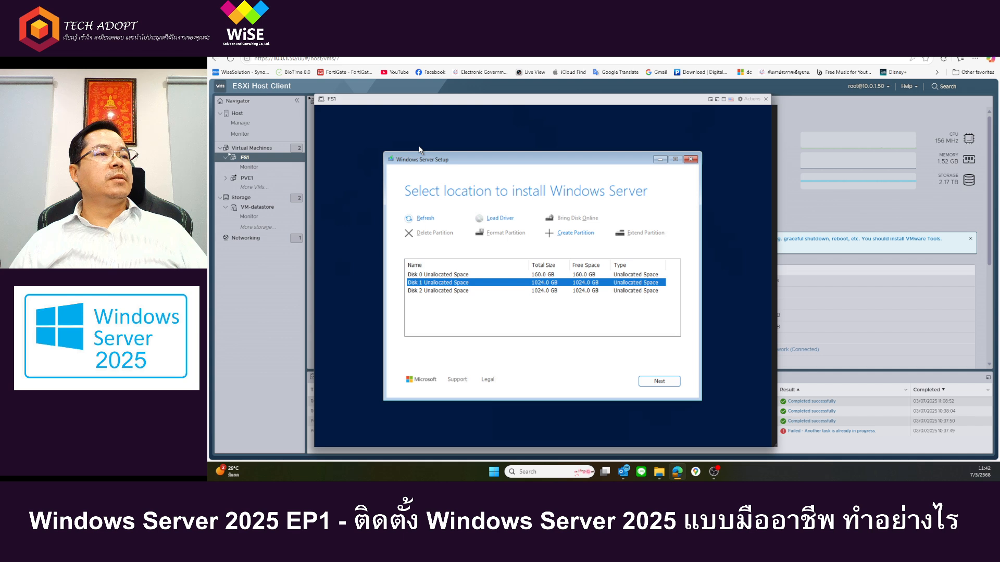
Step: Look over the three unallocated disks and create a partition on Disk 0
{"action": "left_click", "coordinate": [566, 275]}
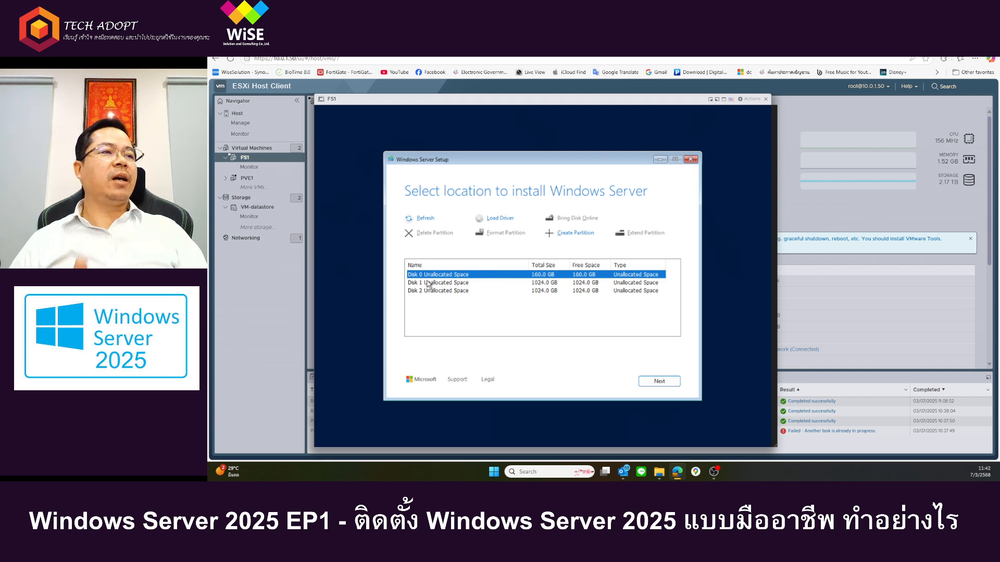
{"action": "left_click", "coordinate": [543, 286]}
{"action": "left_click", "coordinate": [542, 292]}
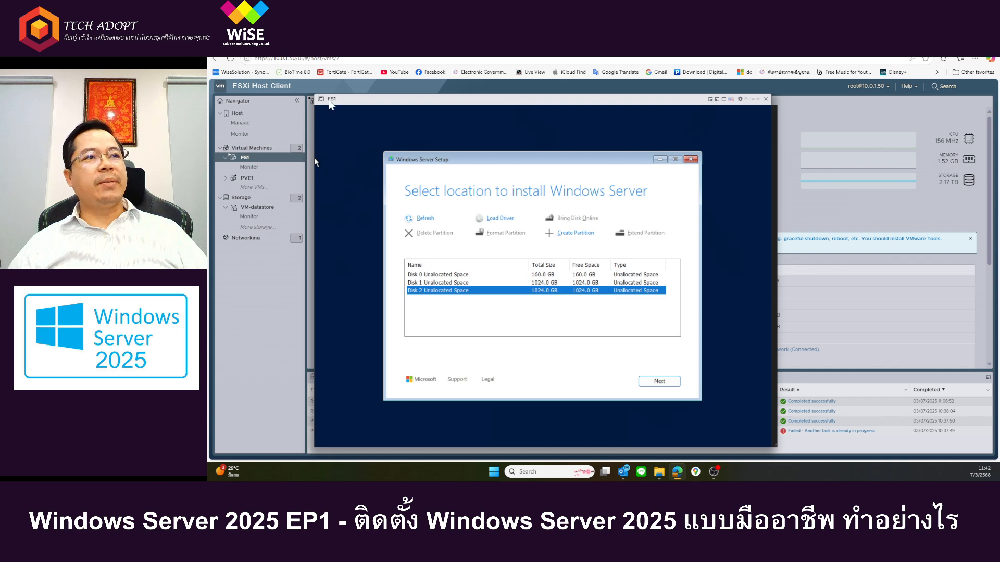
{"action": "left_click", "coordinate": [478, 275]}
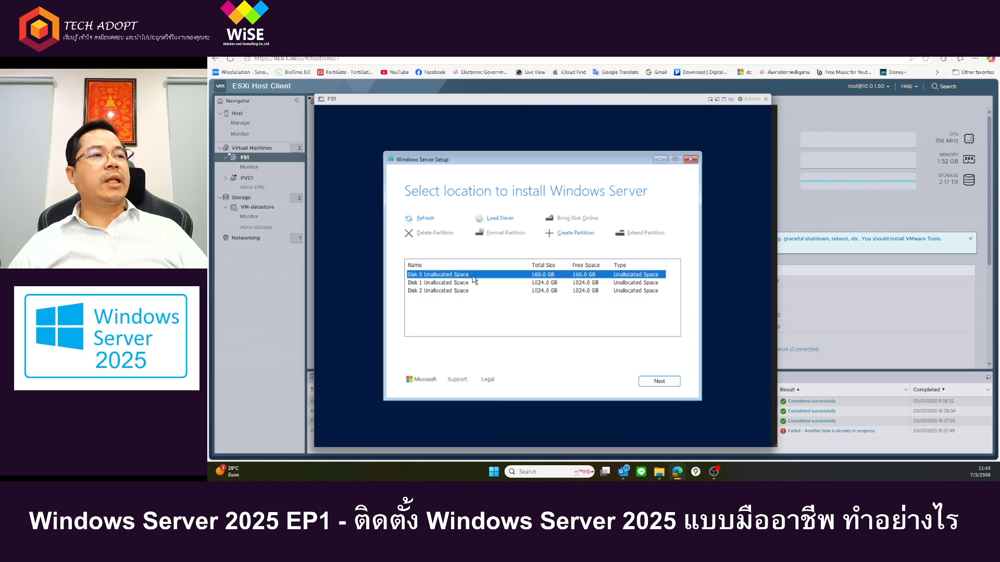
{"action": "left_click", "coordinate": [583, 234]}
{"action": "left_click_drag", "start_coordinate": [487, 248], "coordinate": [375, 250]}
{"action": "left_click", "coordinate": [548, 249]}
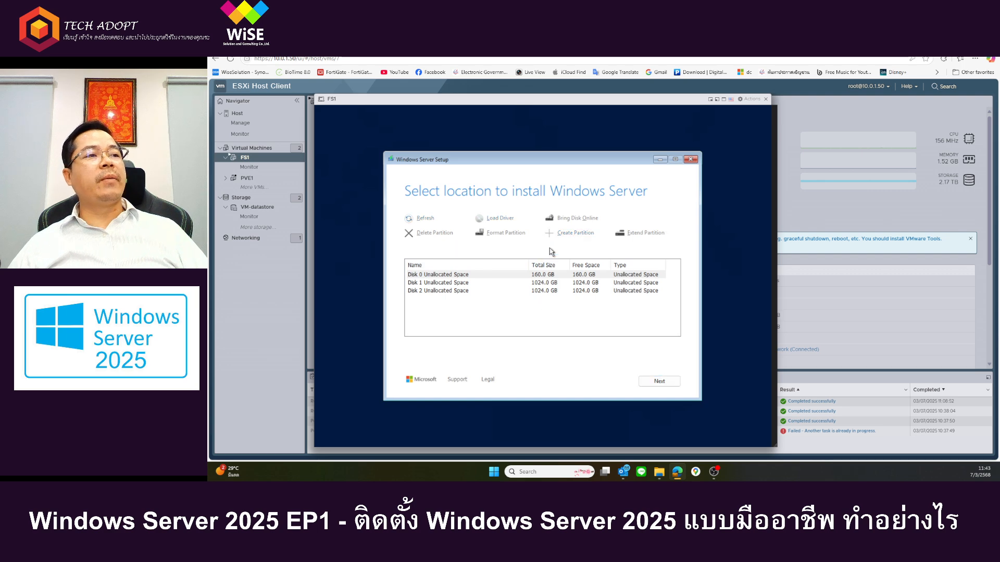
{"action": "left_click", "coordinate": [453, 275]}
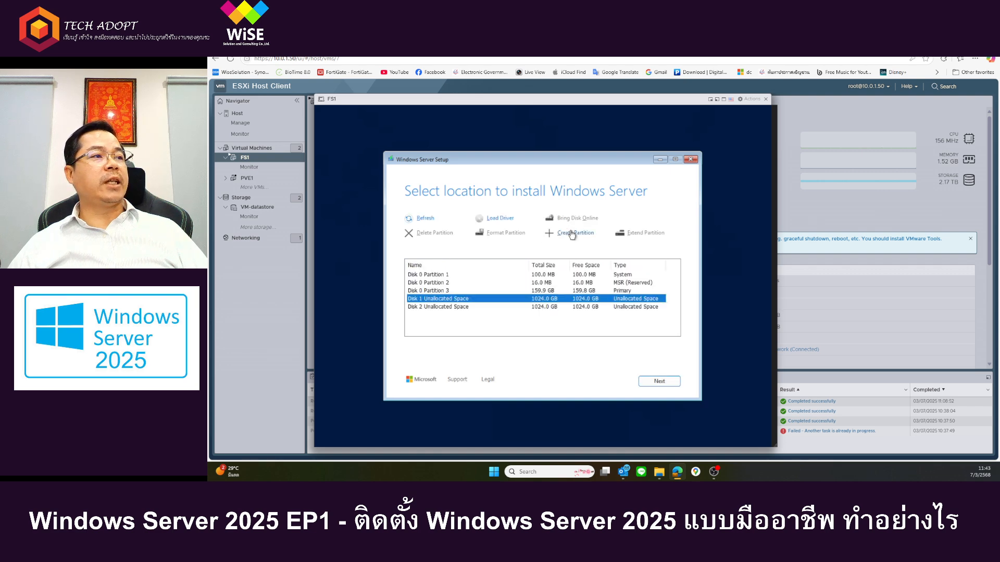
{"action": "left_click", "coordinate": [572, 233]}
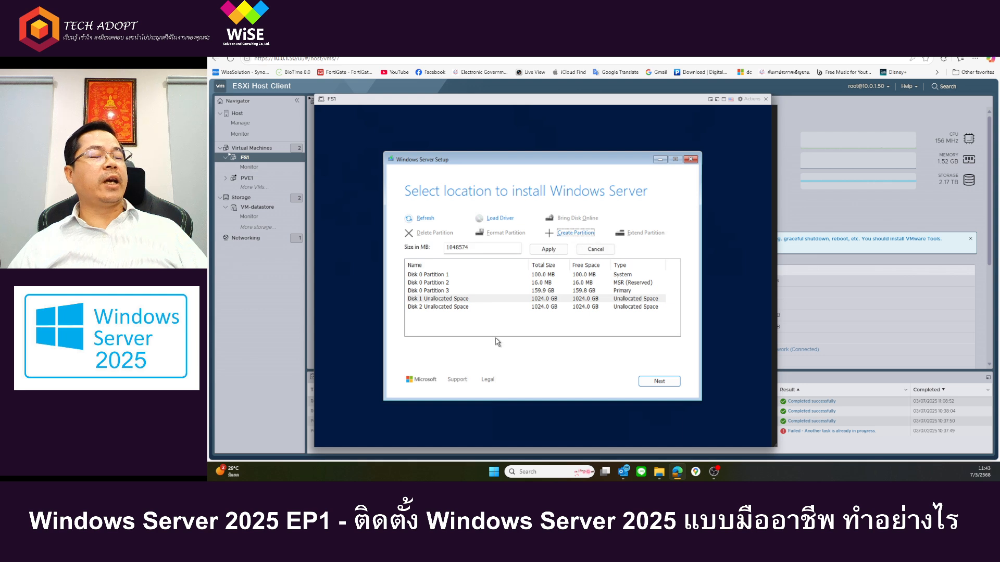
Step: Examine the System, MSR (Reserved) and Primary partitions on Disk 0, ending with Disk 0 Partition 3 selected
{"action": "left_click", "coordinate": [445, 275]}
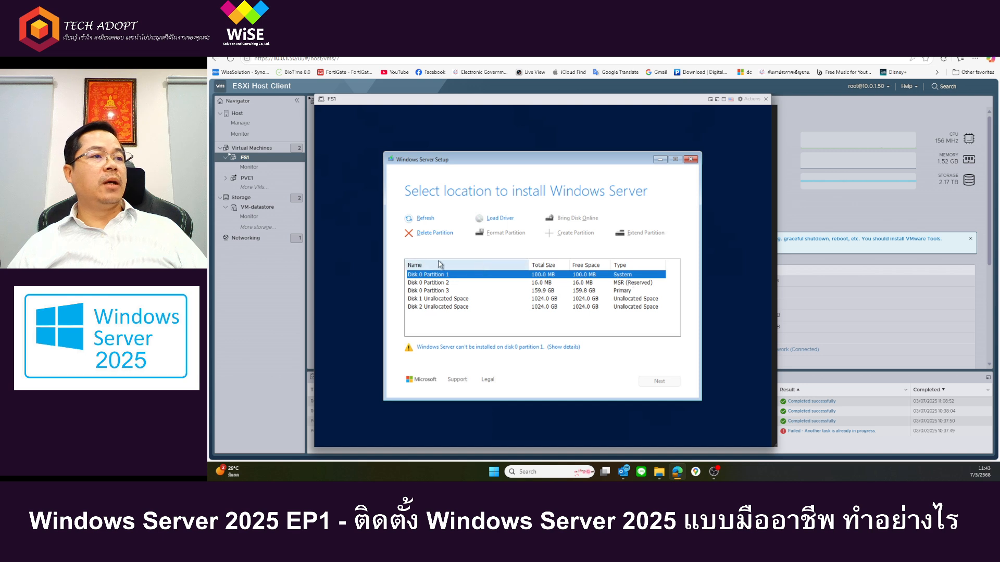
{"action": "left_click", "coordinate": [439, 284]}
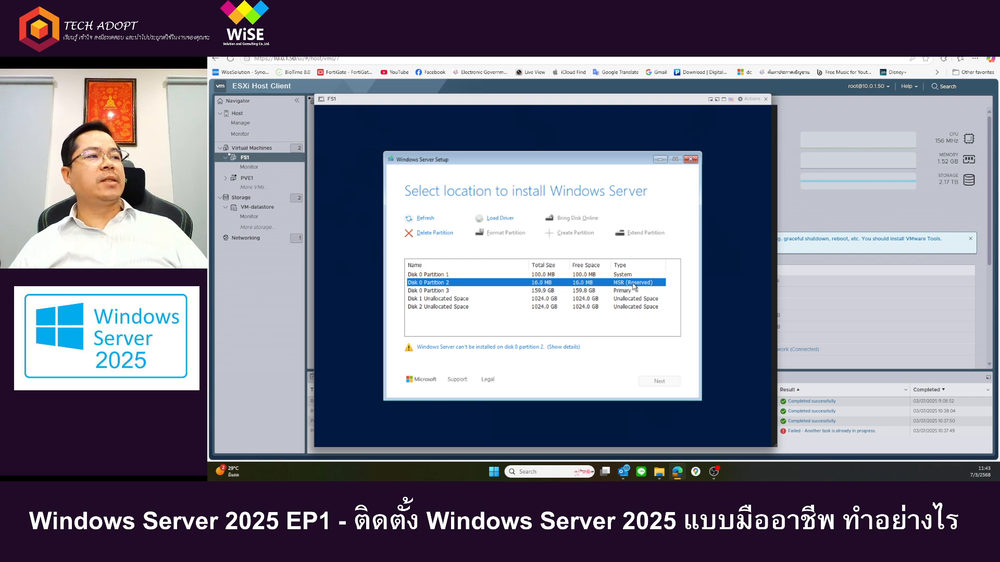
{"action": "left_click", "coordinate": [561, 291]}
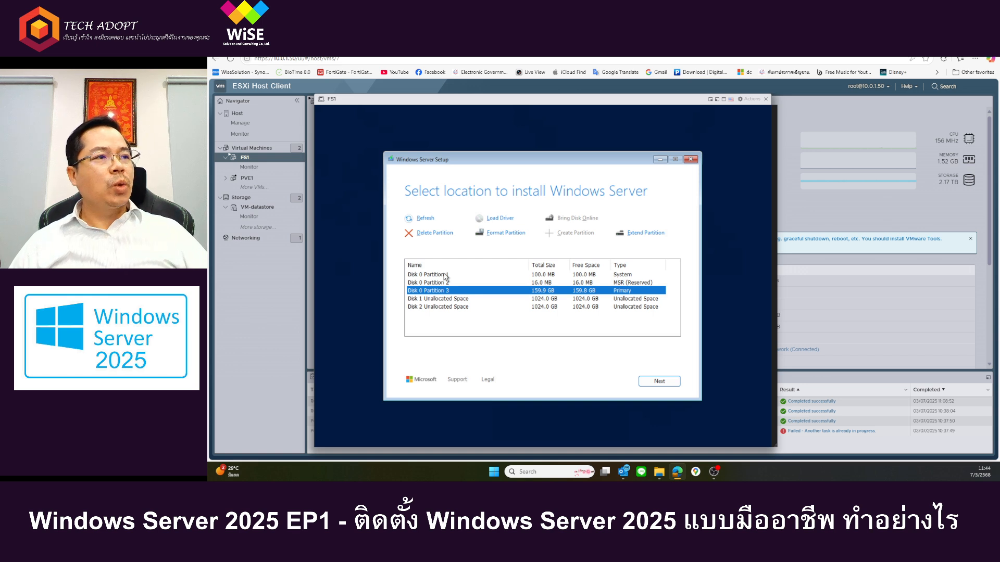
{"action": "left_click", "coordinate": [428, 281]}
{"action": "left_click", "coordinate": [427, 276]}
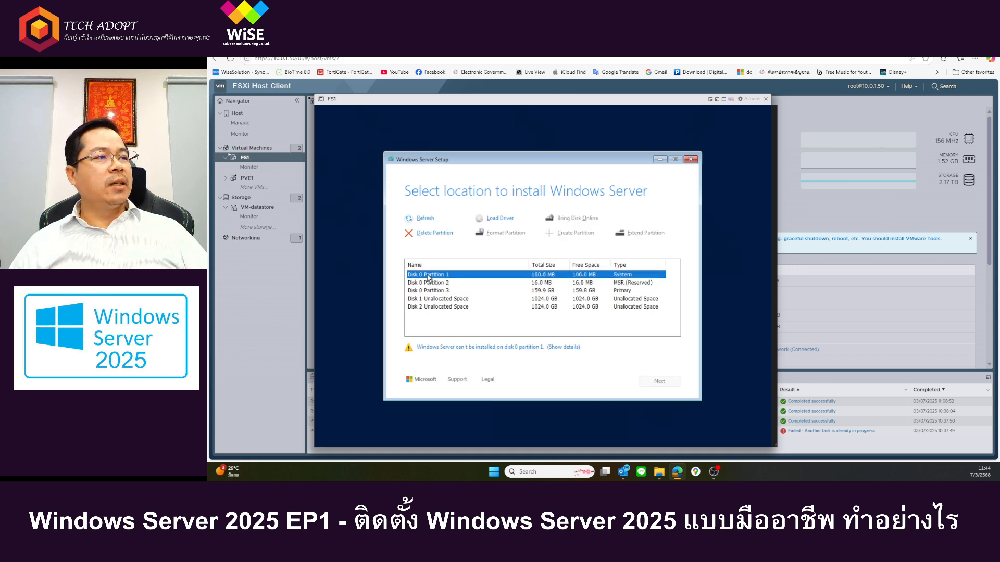
{"action": "left_click", "coordinate": [575, 292]}
{"action": "left_click", "coordinate": [618, 283]}
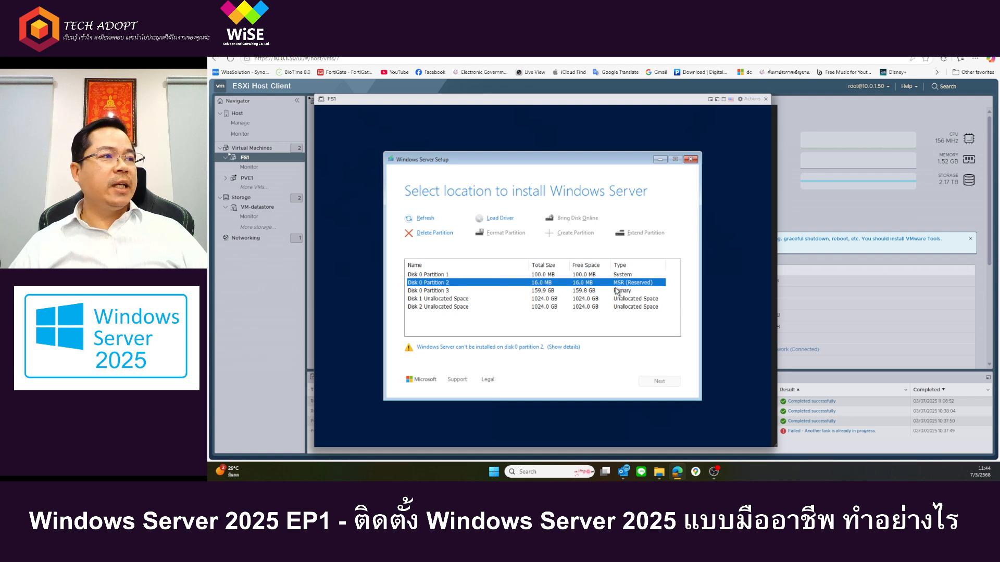
{"action": "left_click", "coordinate": [570, 292]}
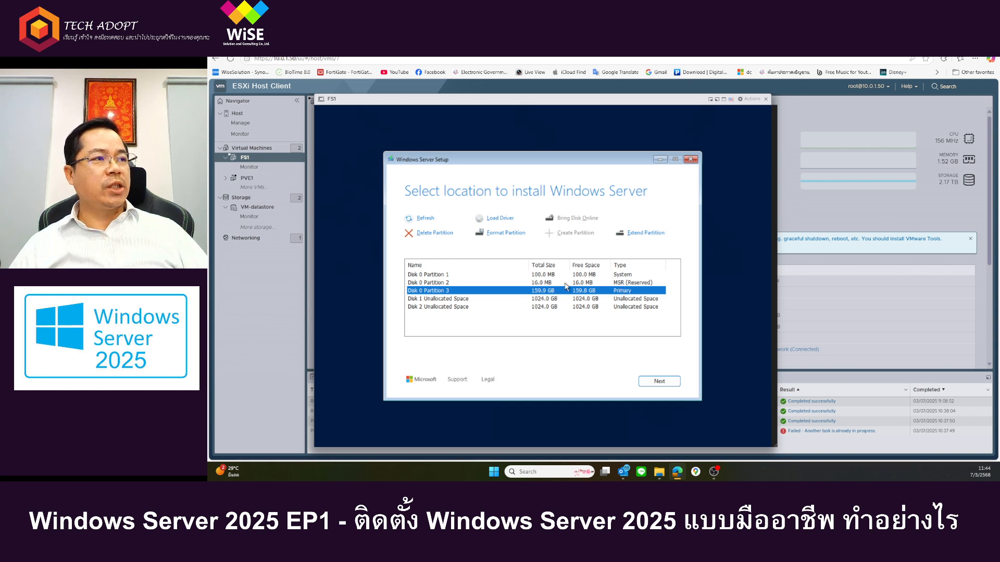
{"action": "left_click", "coordinate": [564, 283]}
{"action": "left_click", "coordinate": [551, 276]}
{"action": "left_click", "coordinate": [537, 291]}
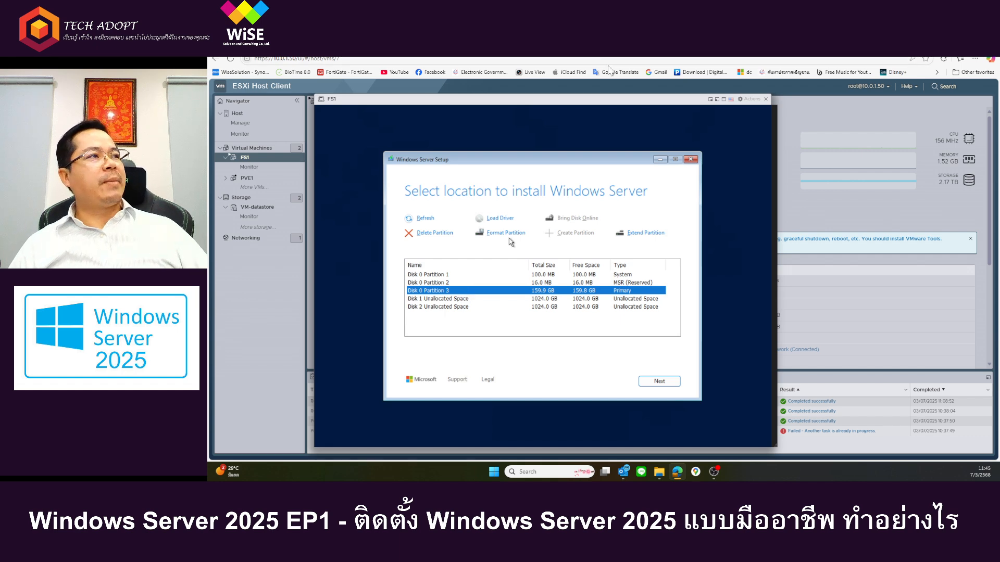
Step: In the FS1 virtual machine settings, enter a size of 180 GB for Hard disk 1 and discard the change
{"action": "left_click", "coordinate": [750, 99]}
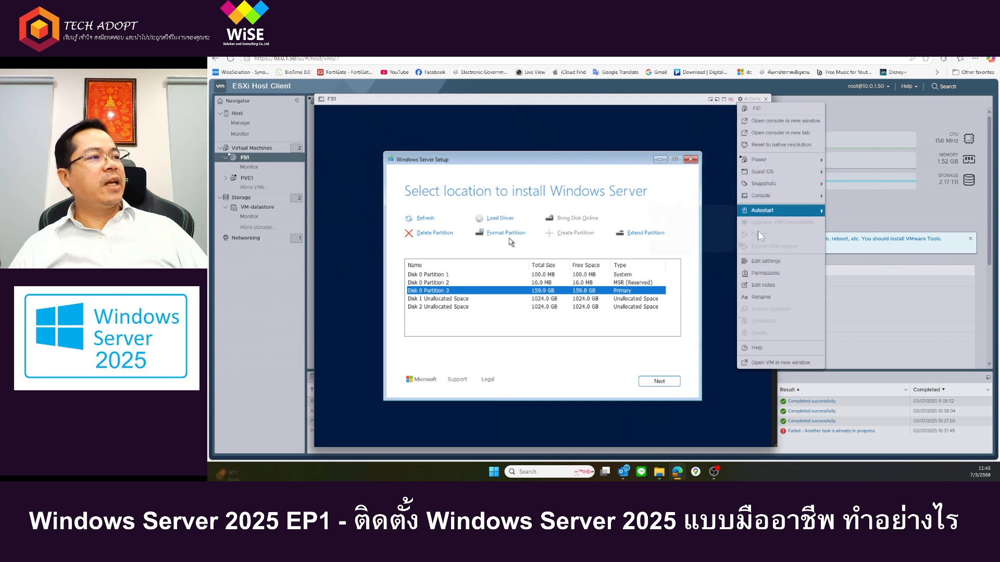
{"action": "left_click", "coordinate": [765, 261]}
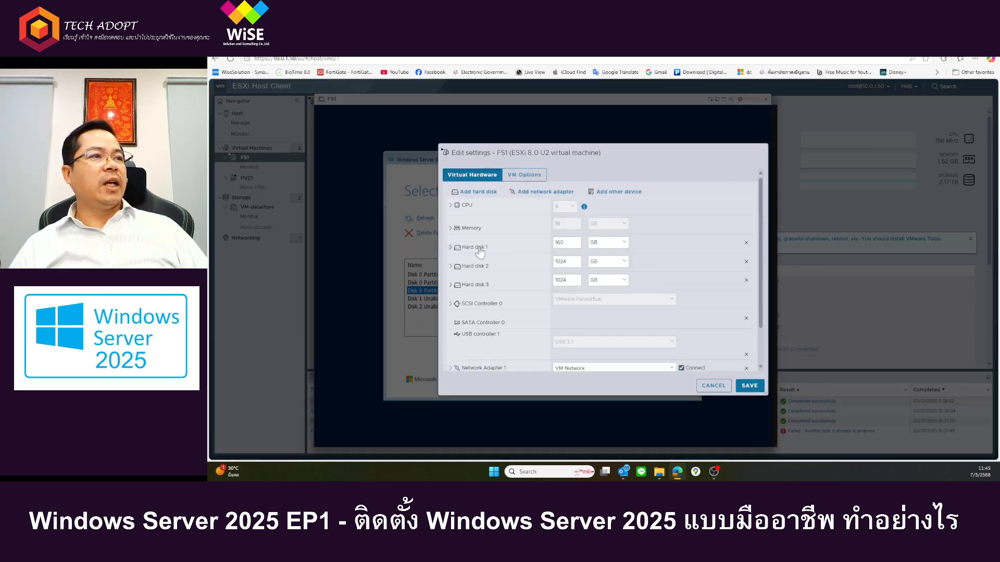
{"action": "left_click", "coordinate": [478, 248]}
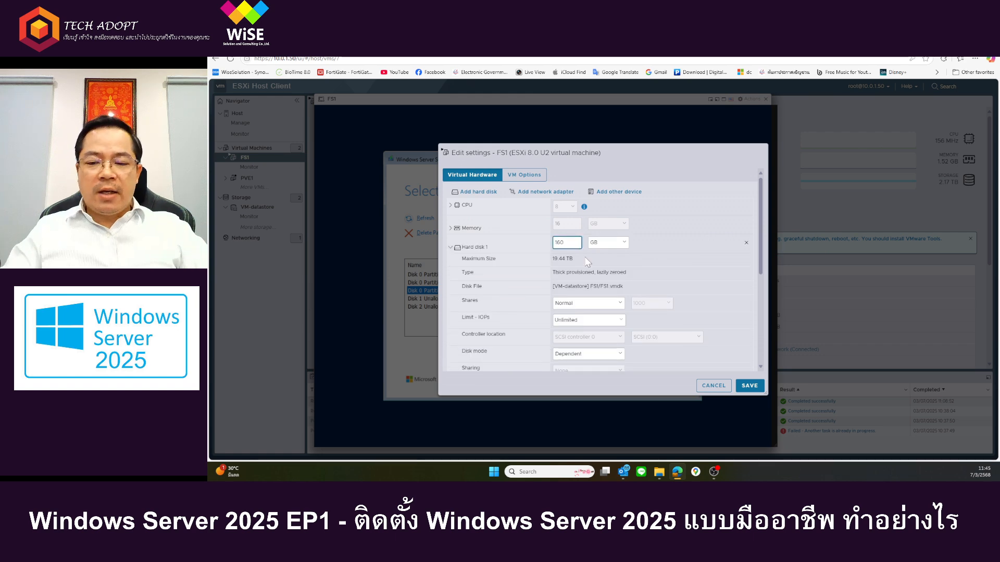
{"action": "key", "text": "BackSpace"}
{"action": "key", "text": "BackSpace"}
{"action": "key", "text": "BackSpace"}
{"action": "type", "text": "118"}
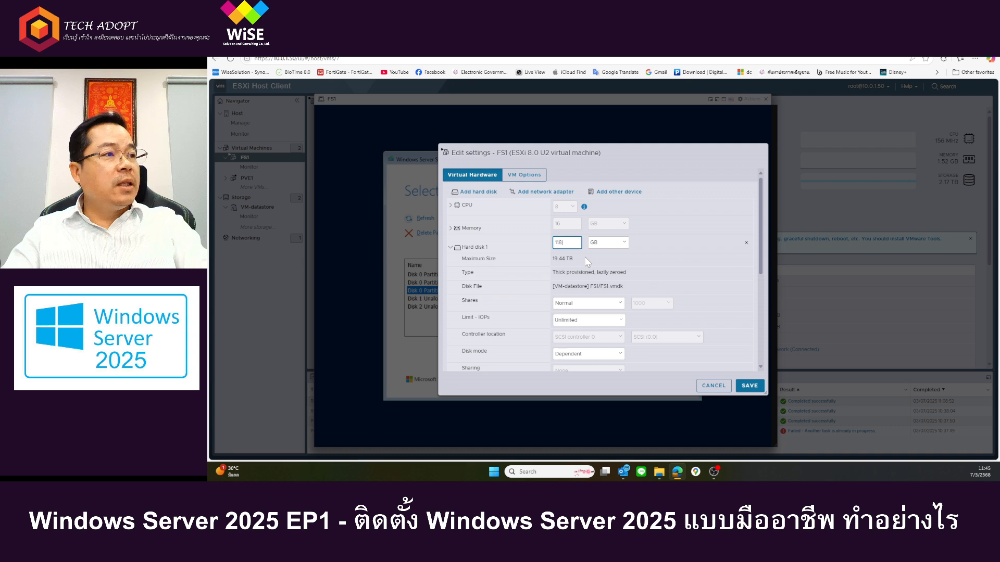
{"action": "type", "text": "0"}
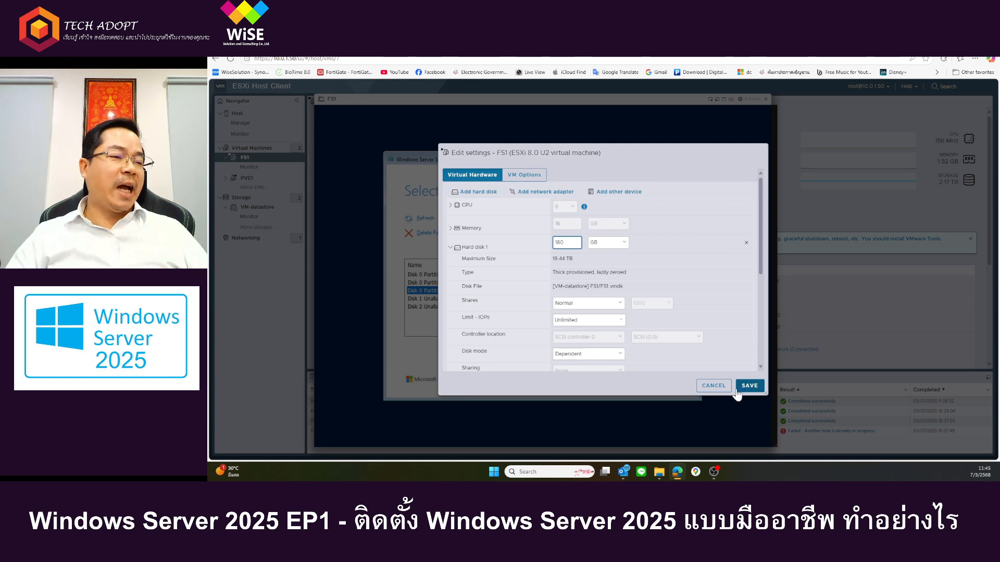
{"action": "left_click", "coordinate": [713, 386]}
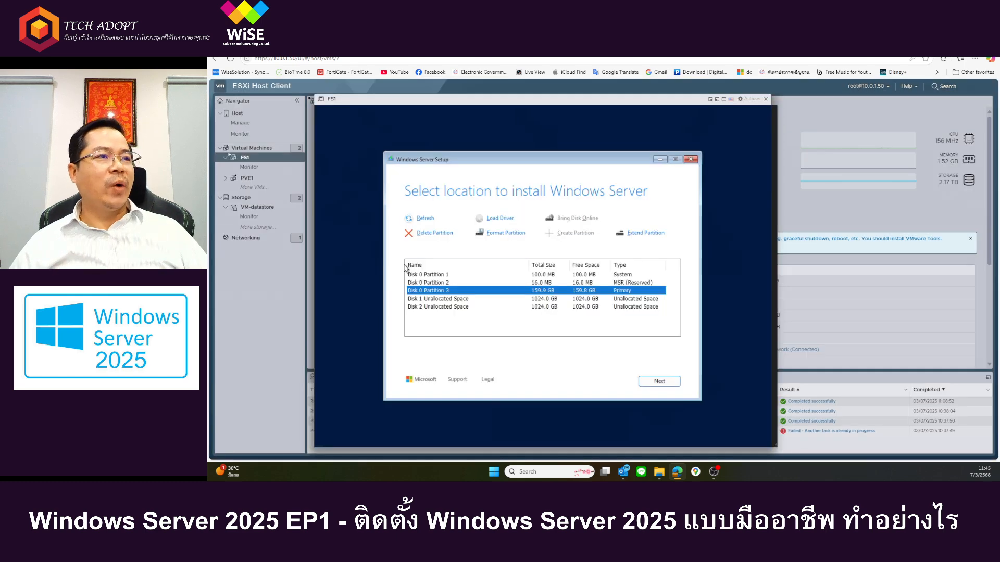
Step: Review the Disk 0 partitions, select the primary Disk 0 Partition 3 as the install location, and start the installation
{"action": "left_click", "coordinate": [624, 284]}
{"action": "left_click", "coordinate": [442, 290]}
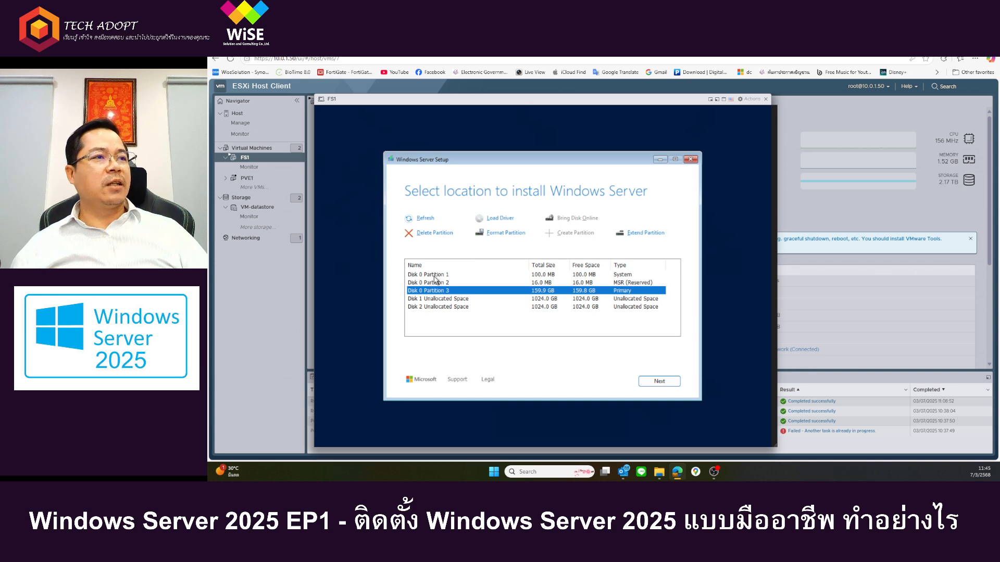
{"action": "left_click", "coordinate": [533, 276]}
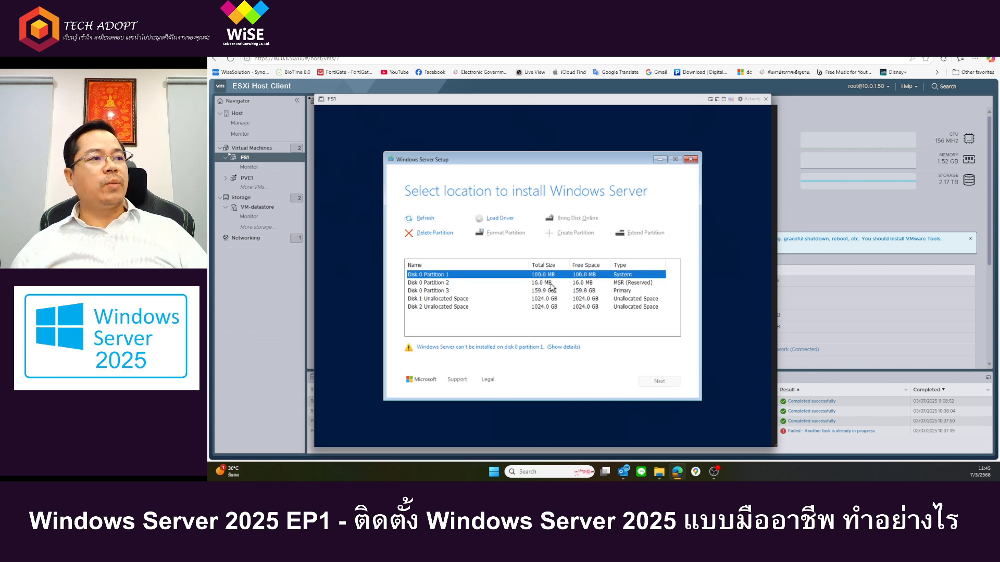
{"action": "left_click", "coordinate": [482, 290]}
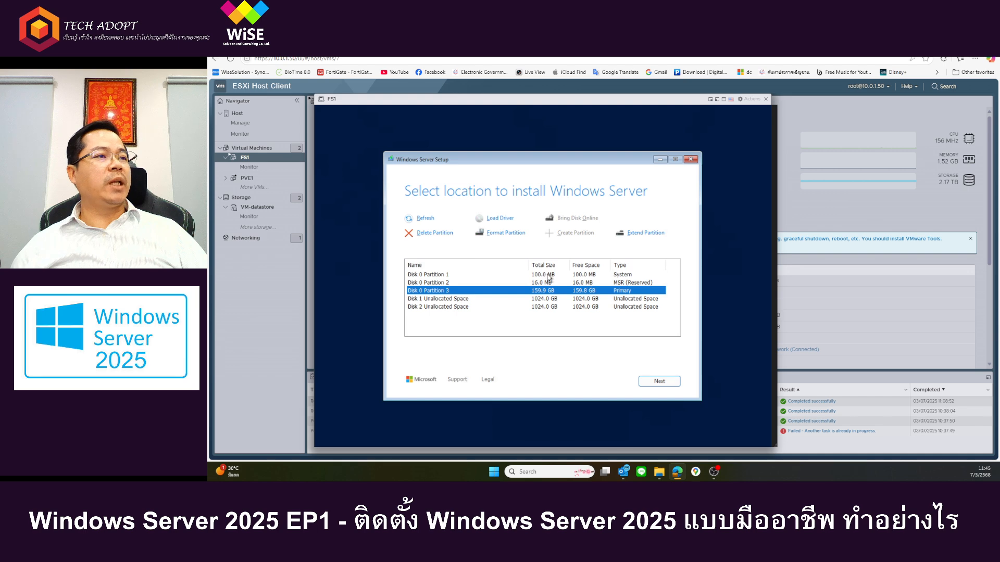
{"action": "left_click", "coordinate": [518, 282]}
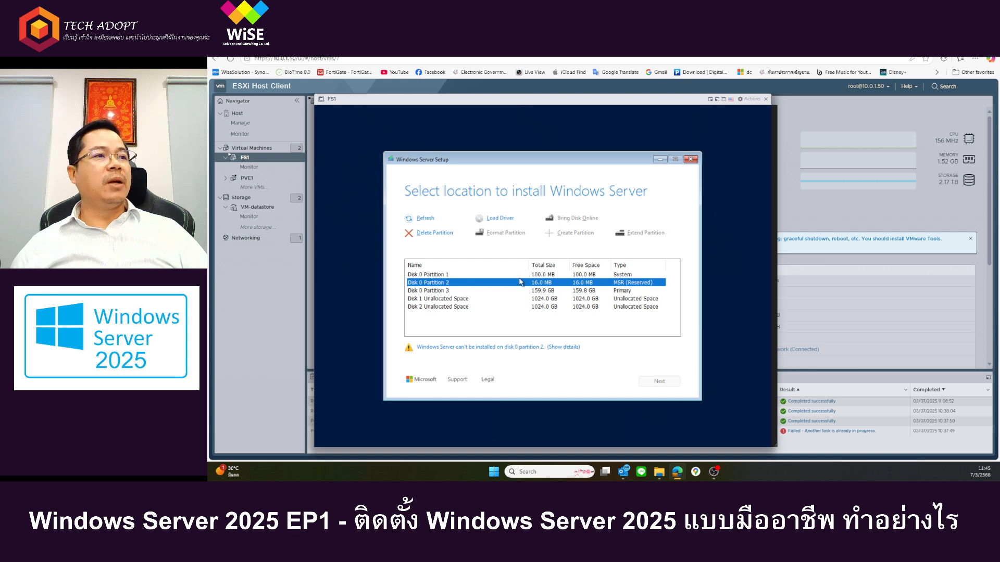
{"action": "left_click", "coordinate": [601, 291]}
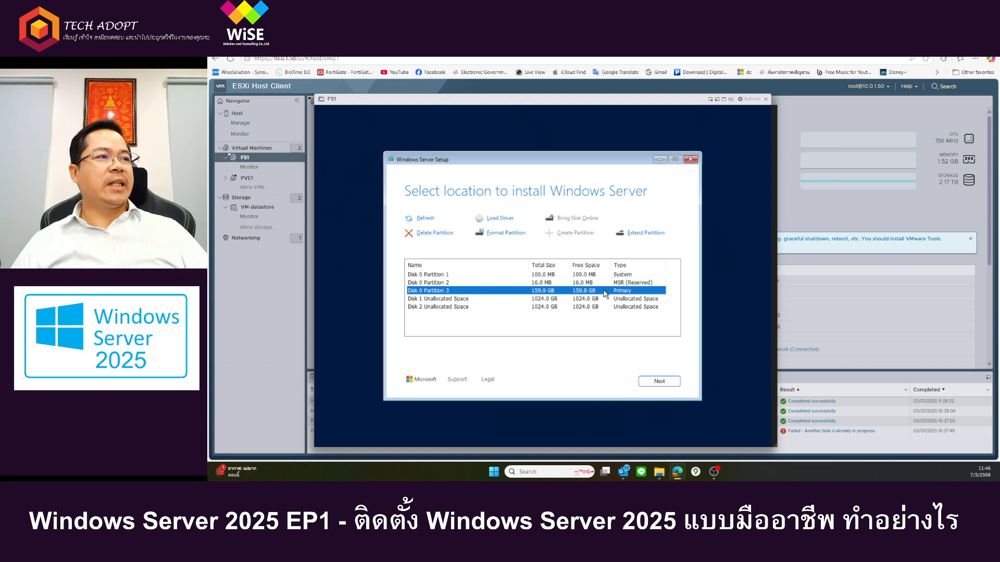
{"action": "left_click", "coordinate": [660, 382]}
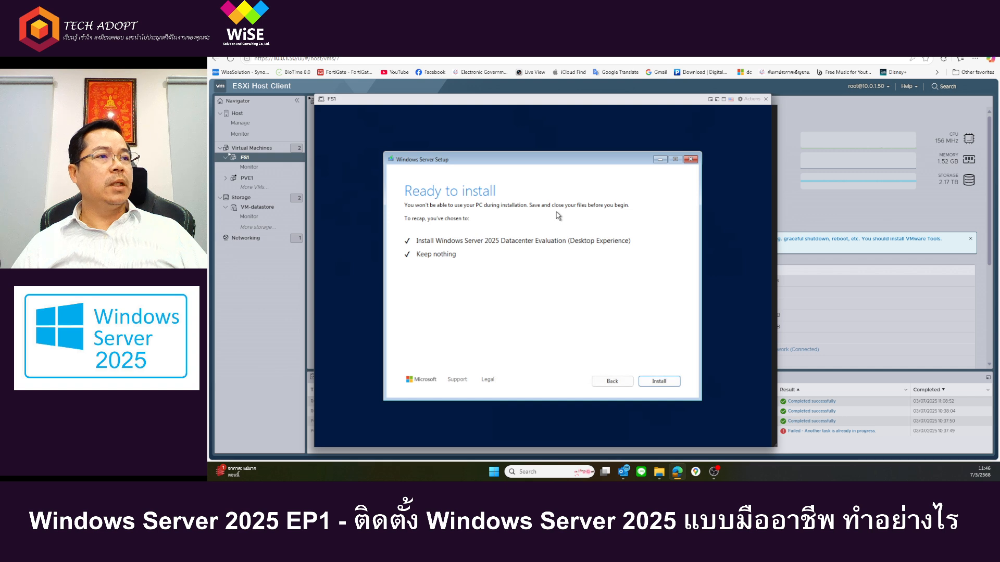
{"action": "left_click", "coordinate": [661, 382]}
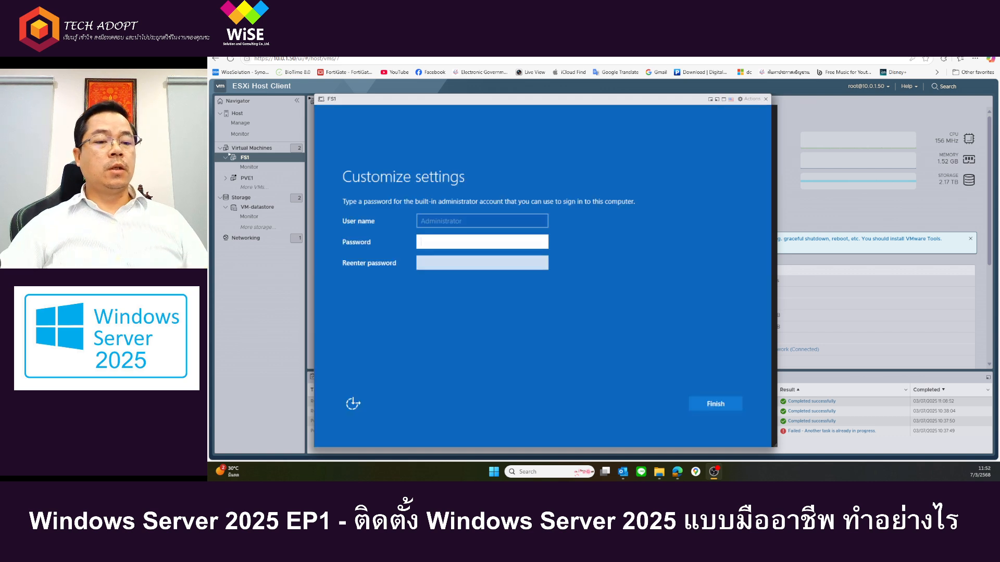
Step: Enter a password for the built-in Administrator account and go on to its confirmation
{"action": "left_click", "coordinate": [588, 298]}
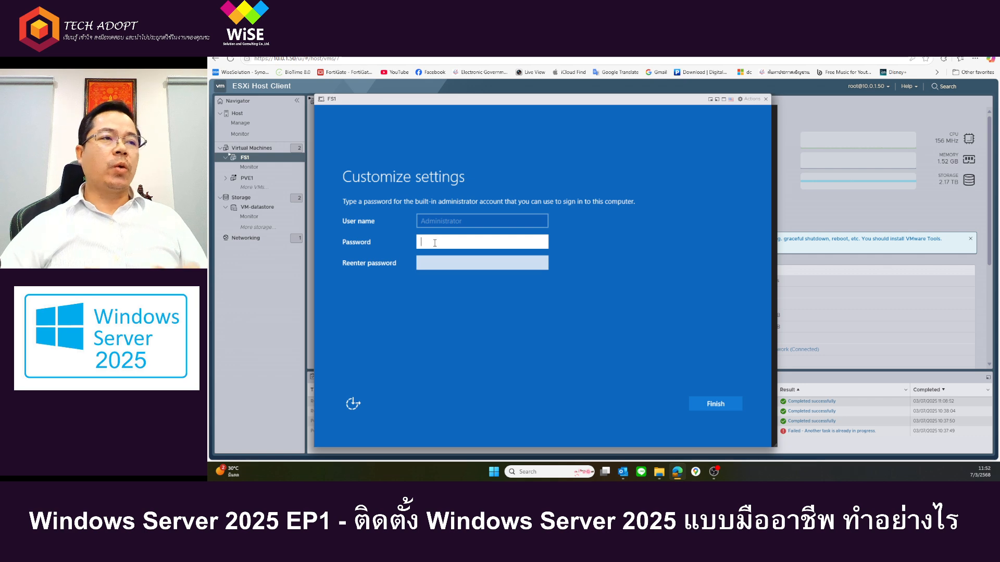
{"action": "left_click", "coordinate": [438, 262]}
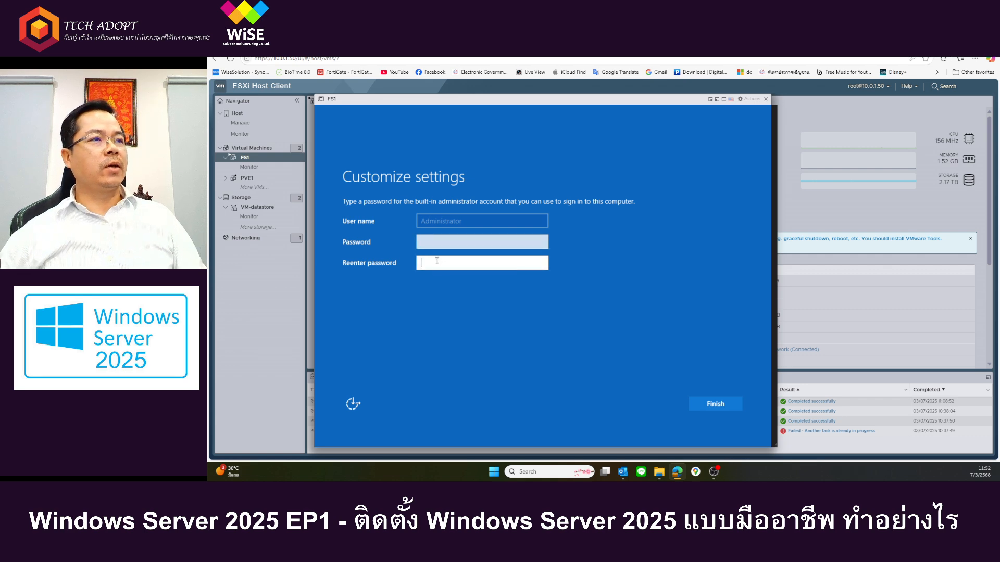
{"action": "left_click", "coordinate": [441, 242]}
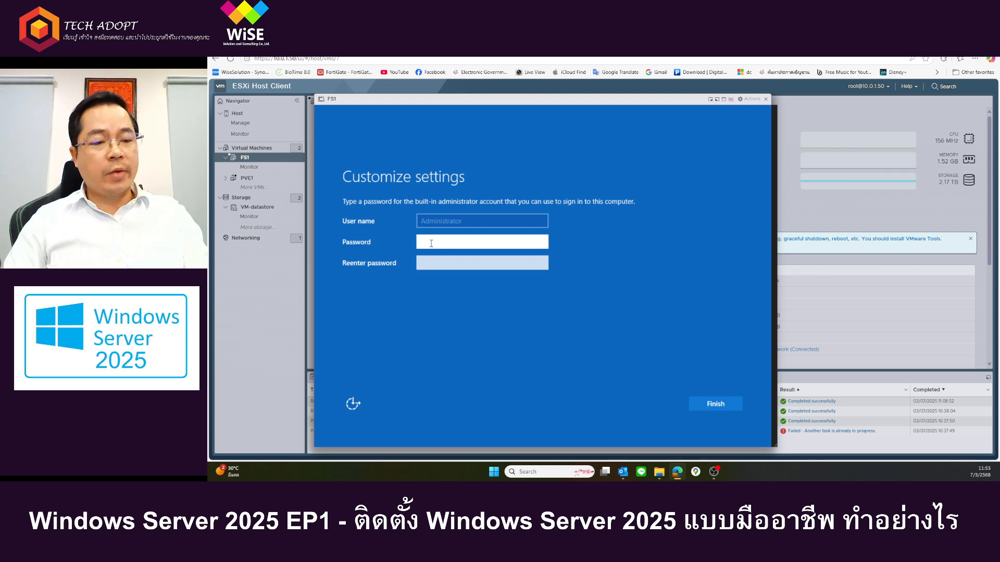
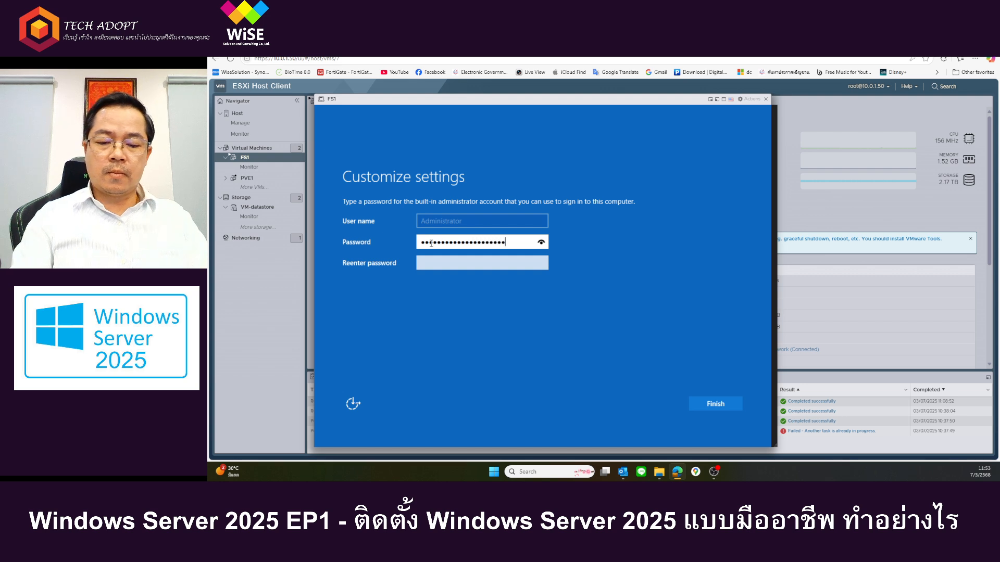
{"action": "key", "text": "Tab"}
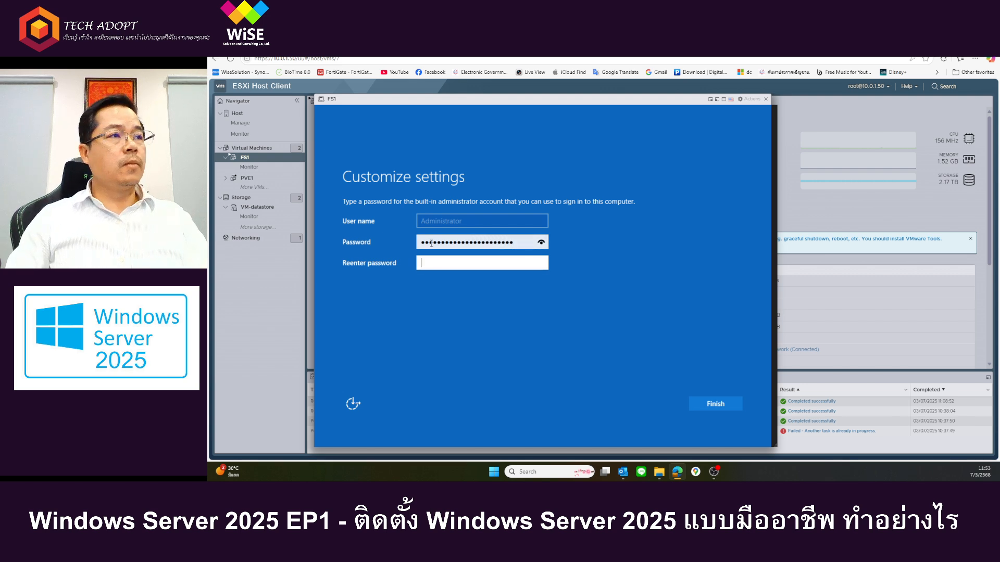
Step: Try to re-enter the Administrator password for confirmation, and clear both the password and its confirmation
{"action": "type", "text": "••••••••••••"}
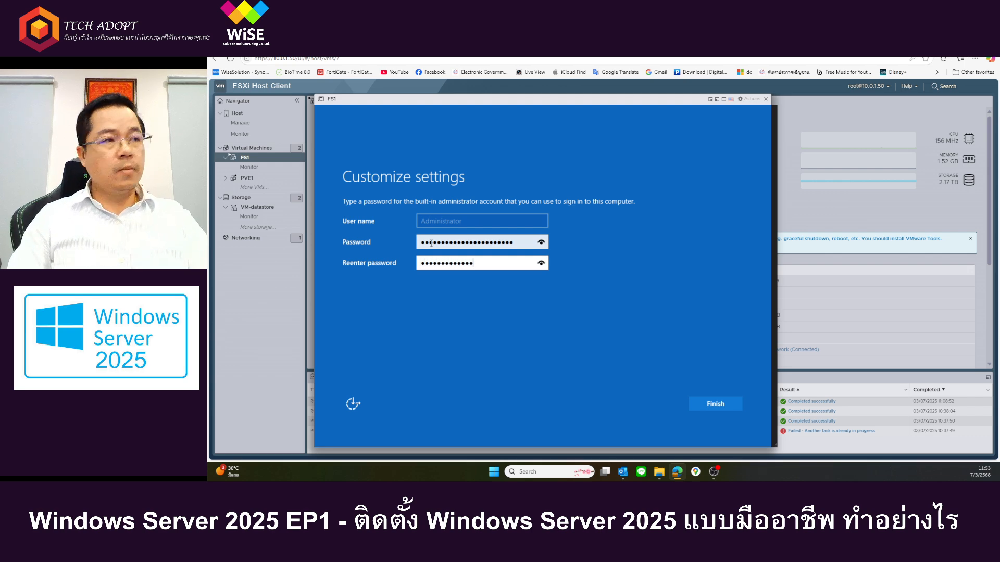
{"action": "key", "text": "BackSpace"}
{"action": "key", "text": "BackSpace"}
{"action": "key", "text": "BackSpace"}
{"action": "key", "text": "BackSpace"}
{"action": "key", "text": "BackSpace"}
{"action": "key", "text": "BackSpace"}
{"action": "key", "text": "BackSpace"}
{"action": "key", "text": "BackSpace"}
{"action": "key", "text": "BackSpace"}
{"action": "key", "text": "BackSpace"}
{"action": "key", "text": "BackSpace"}
{"action": "key", "text": "BackSpace"}
{"action": "type", "text": "••••••••"}
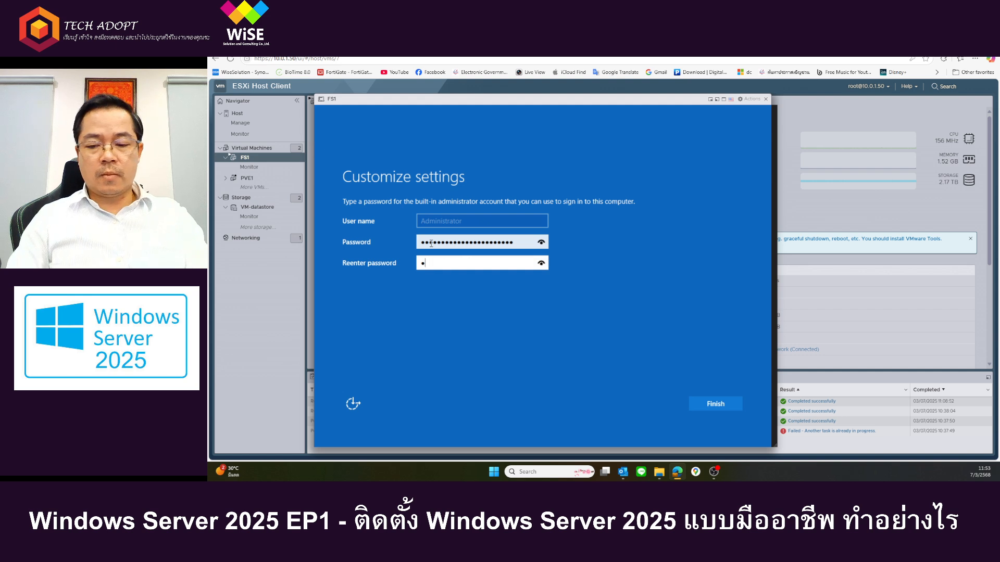
{"action": "type", "text": "••••••••"}
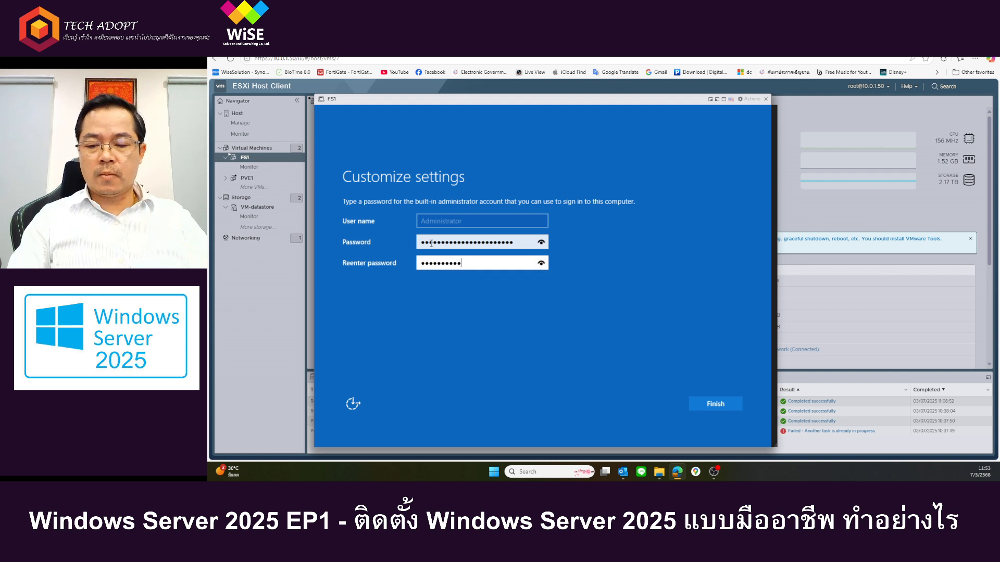
{"action": "type", "text": "•••"}
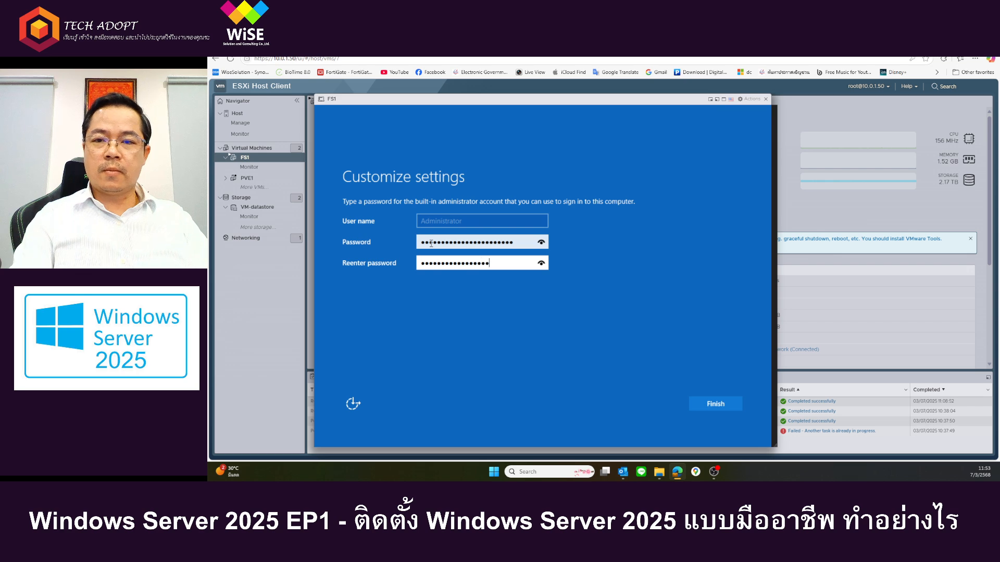
{"action": "key", "text": "BackSpace"}
{"action": "key", "text": "BackSpace"}
{"action": "key", "text": "BackSpace"}
{"action": "key", "text": "BackSpace"}
{"action": "key", "text": "BackSpace"}
{"action": "key", "text": "BackSpace"}
{"action": "key", "text": "BackSpace"}
{"action": "key", "text": "BackSpace"}
{"action": "key", "text": "BackSpace"}
{"action": "key", "text": "BackSpace"}
{"action": "key", "text": "BackSpace"}
{"action": "key", "text": "BackSpace"}
{"action": "key", "text": "BackSpace"}
{"action": "key", "text": "BackSpace"}
{"action": "key", "text": "BackSpace"}
{"action": "key", "text": "BackSpace"}
{"action": "key", "text": "BackSpace"}
{"action": "key", "text": "BackSpace"}
{"action": "key", "text": "BackSpace"}
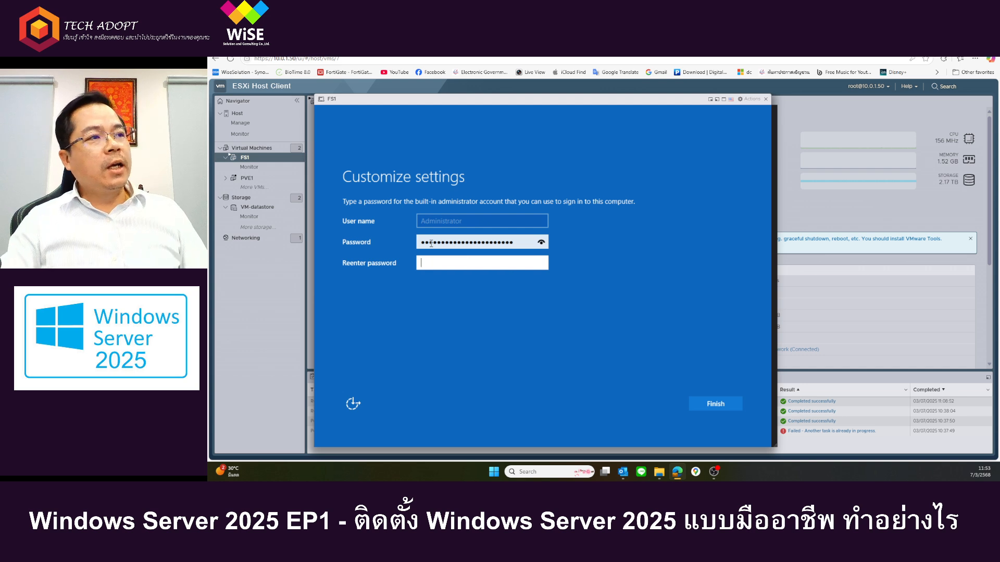
{"action": "double_click", "coordinate": [431, 243]}
{"action": "key", "text": "BackSpace"}
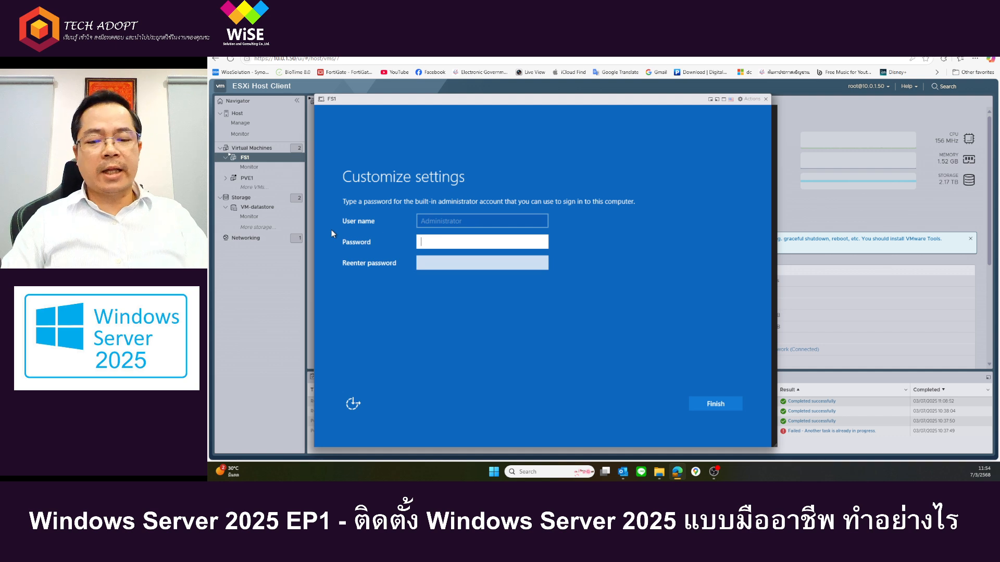
Step: Enter a new Administrator account password, re-enter it to confirm, and finish customizing the settings
{"action": "type", "text": "••••••"}
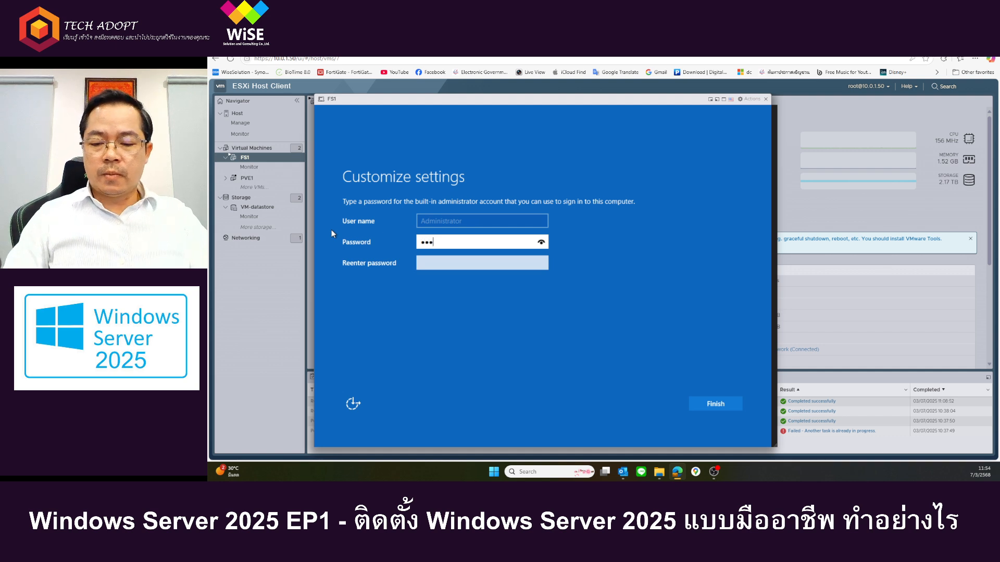
{"action": "type", "text": "••"}
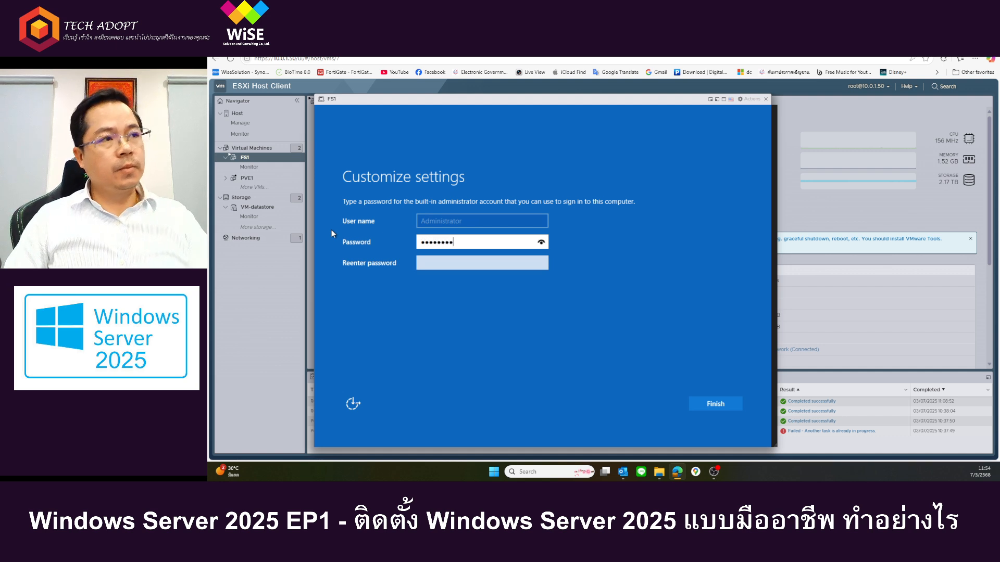
{"action": "key", "text": "Tab"}
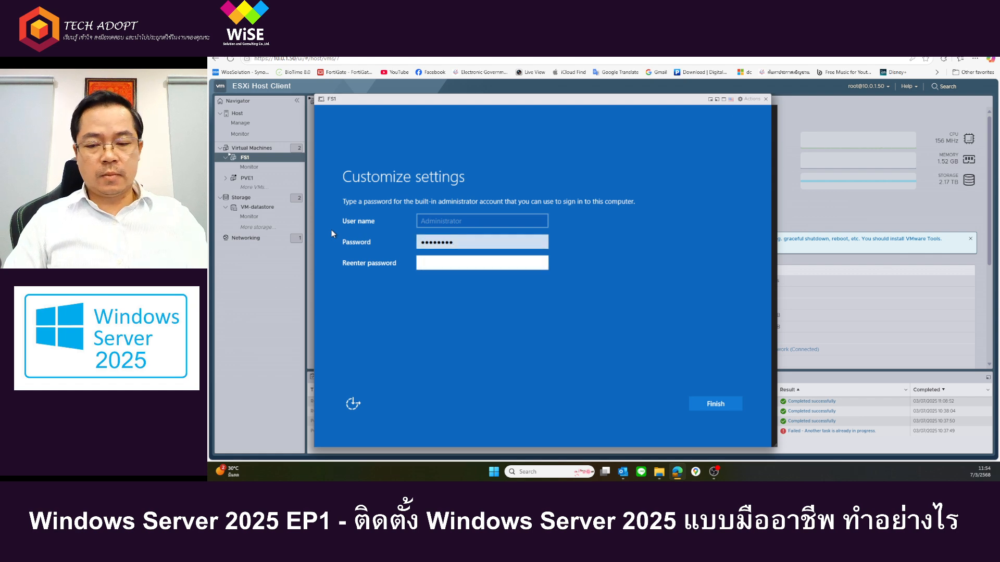
{"action": "type", "text": "••••••••••••"}
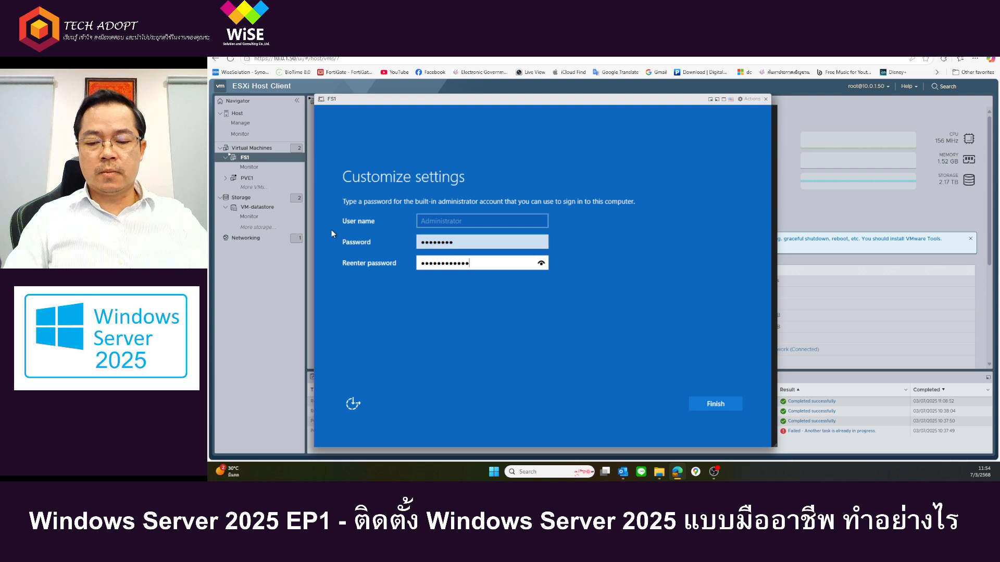
{"action": "key", "text": "BackSpace"}
{"action": "key", "text": "BackSpace"}
{"action": "key", "text": "BackSpace"}
{"action": "key", "text": "BackSpace"}
{"action": "key", "text": "BackSpace"}
{"action": "key", "text": "BackSpace"}
{"action": "key", "text": "BackSpace"}
{"action": "key", "text": "BackSpace"}
{"action": "key", "text": "BackSpace"}
{"action": "key", "text": "BackSpace"}
{"action": "key", "text": "BackSpace"}
{"action": "key", "text": "BackSpace"}
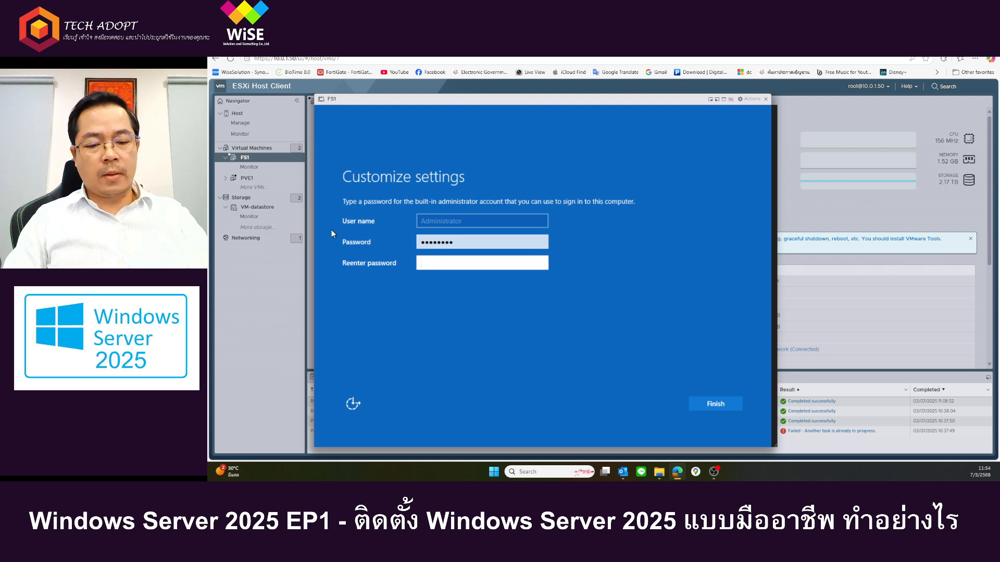
{"action": "type", "text": "••••••••"}
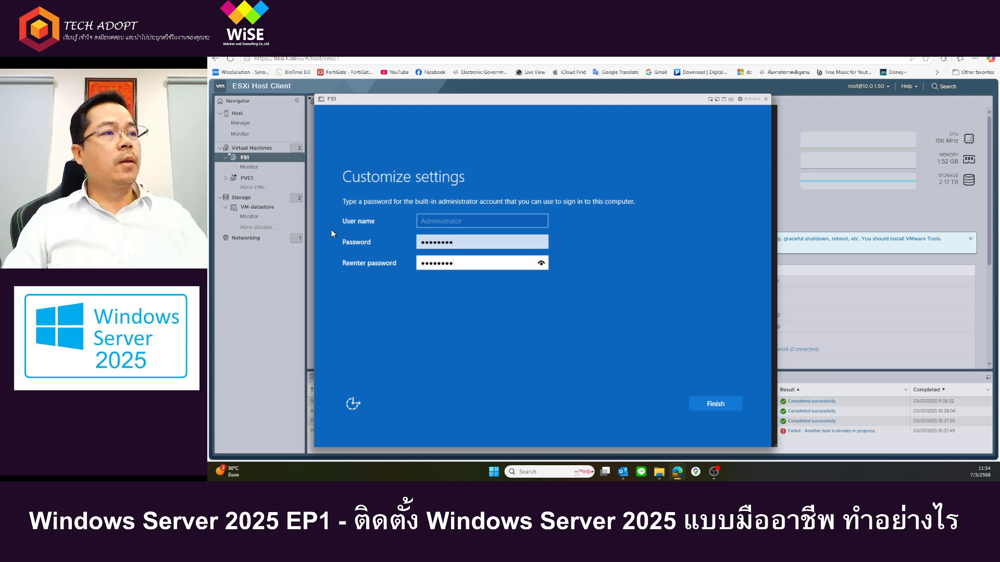
{"action": "key", "text": "Return"}
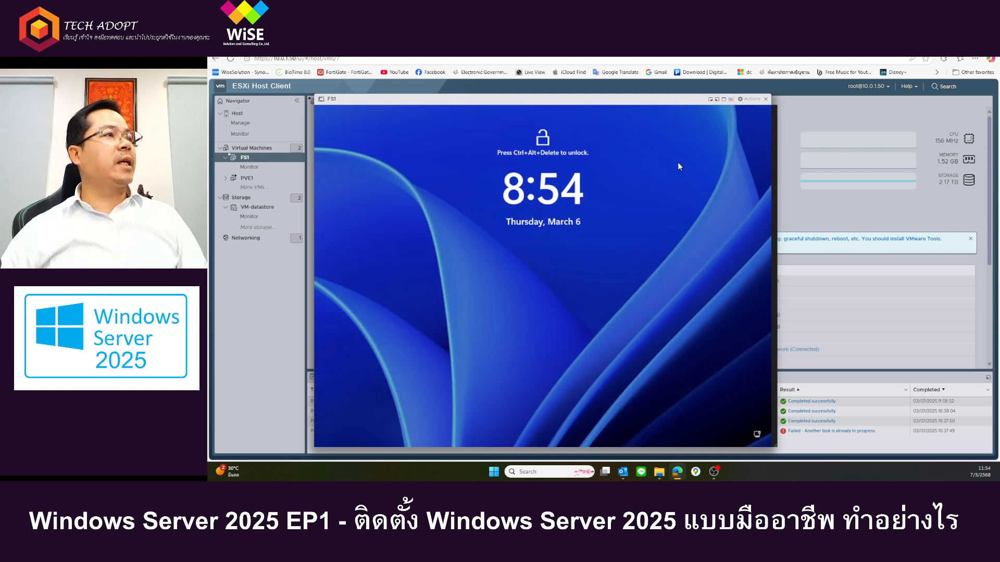
Step: Send Ctrl-Alt-Delete to the FS1 virtual machine and sign in as Administrator with the account password
{"action": "left_click", "coordinate": [748, 100]}
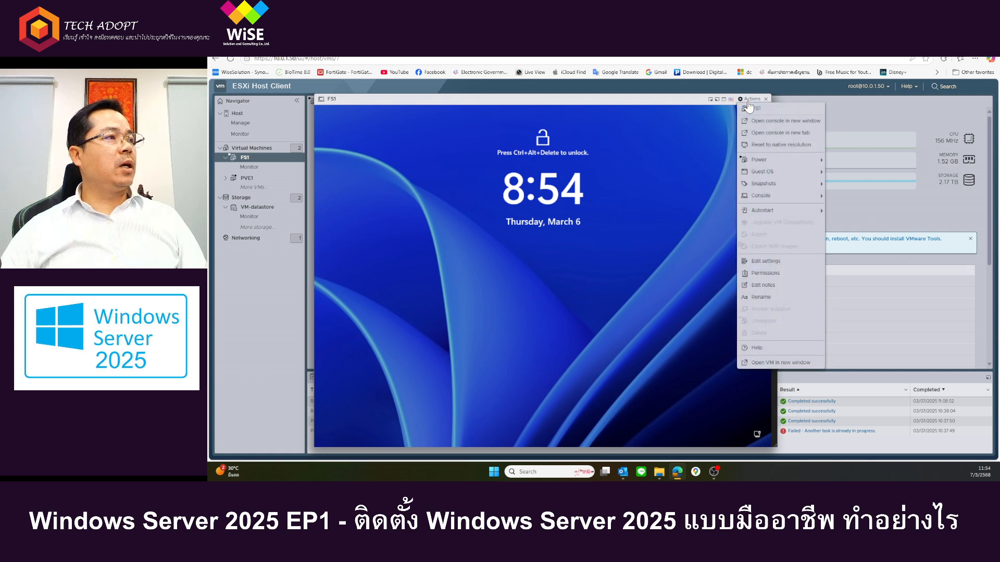
{"action": "mouse_move", "coordinate": [763, 172]}
{"action": "mouse_move", "coordinate": [695, 200]}
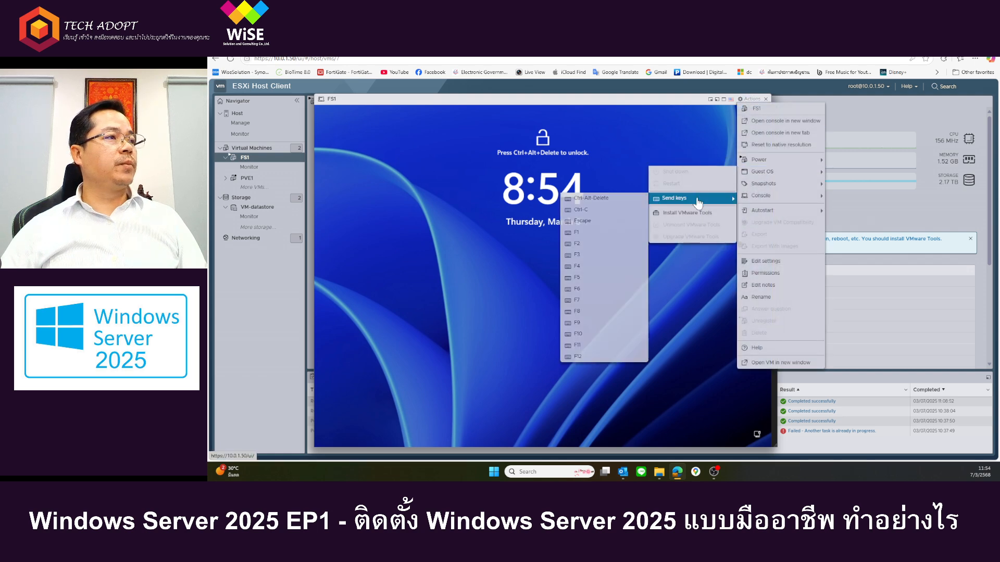
{"action": "left_click", "coordinate": [594, 201]}
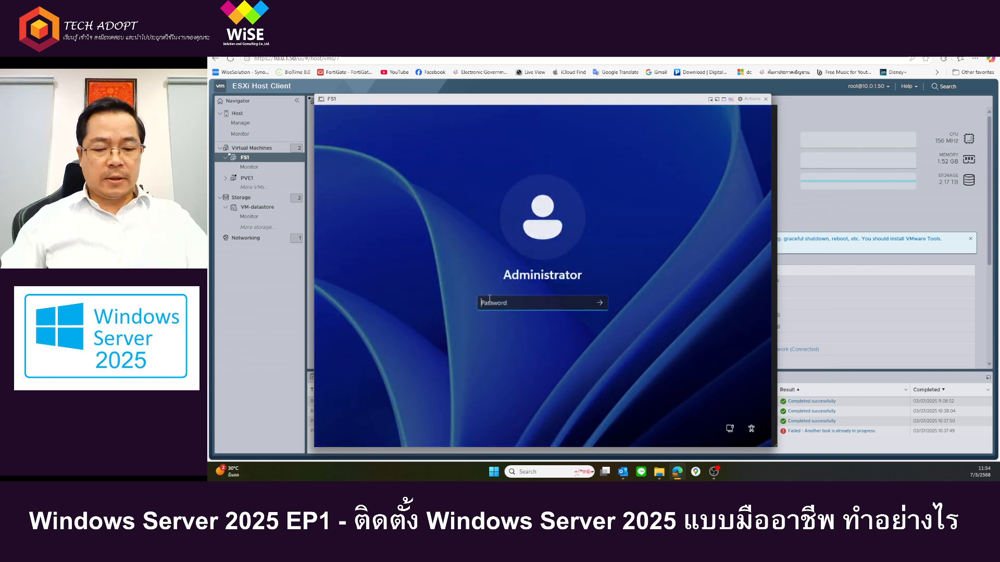
{"action": "type", "text": "••••"}
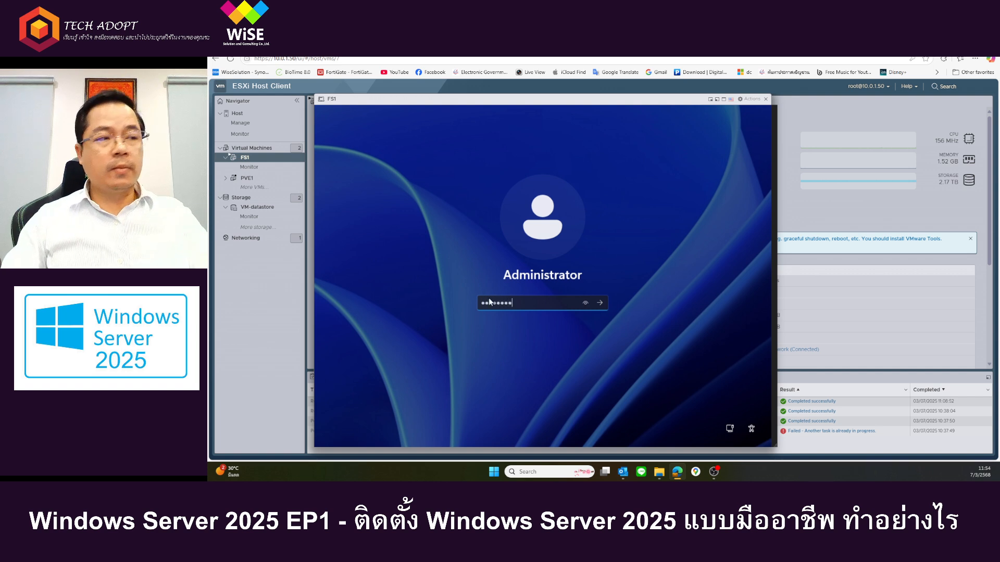
{"action": "type", "text": "••••"}
{"action": "key", "text": "Return"}
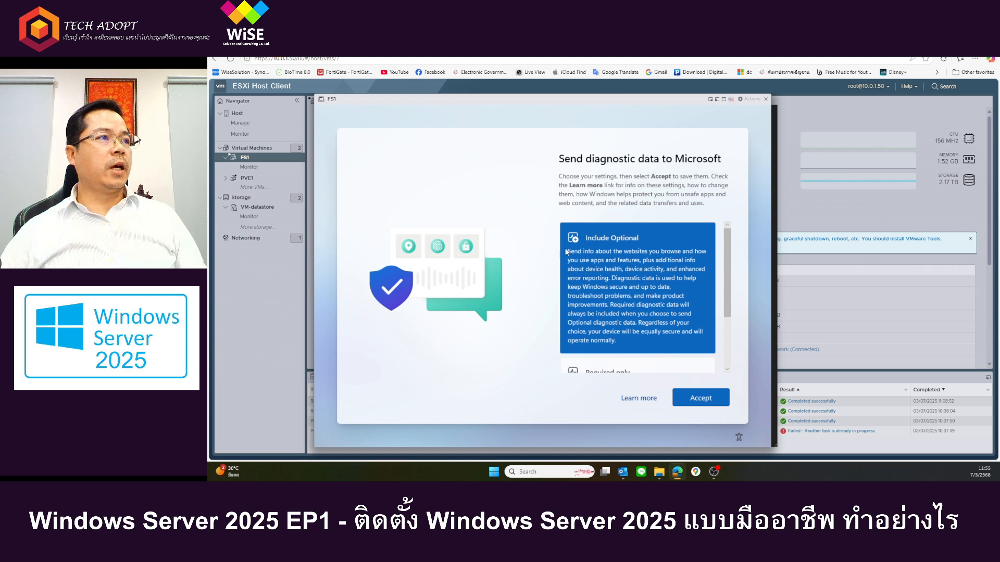
Step: Accept sending diagnostic data with Include Optional, and close the Windows Admin Center and Azure Arc notice without suppressing it for future sessions
{"action": "left_click", "coordinate": [701, 402]}
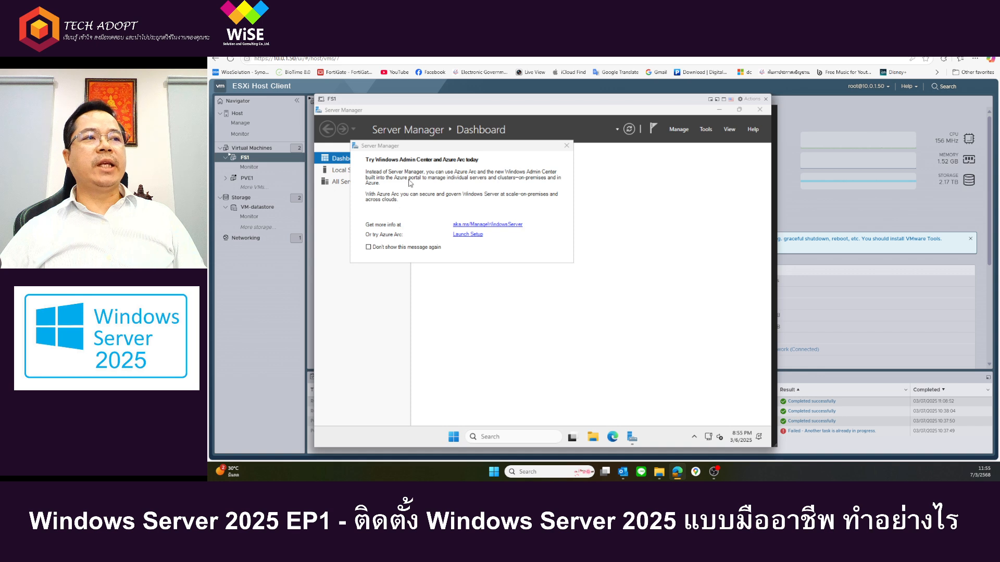
{"action": "left_click", "coordinate": [405, 250]}
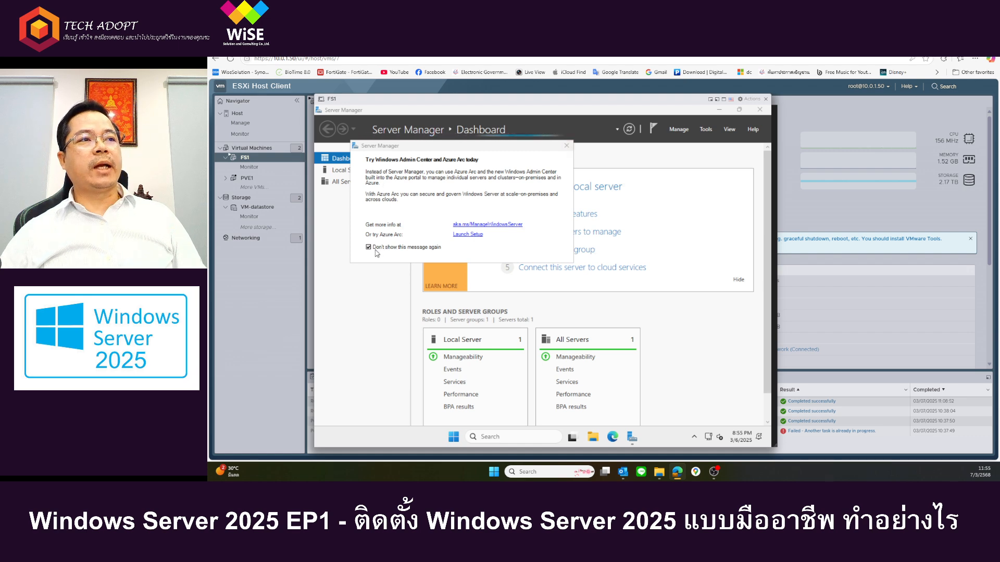
{"action": "left_click", "coordinate": [369, 247]}
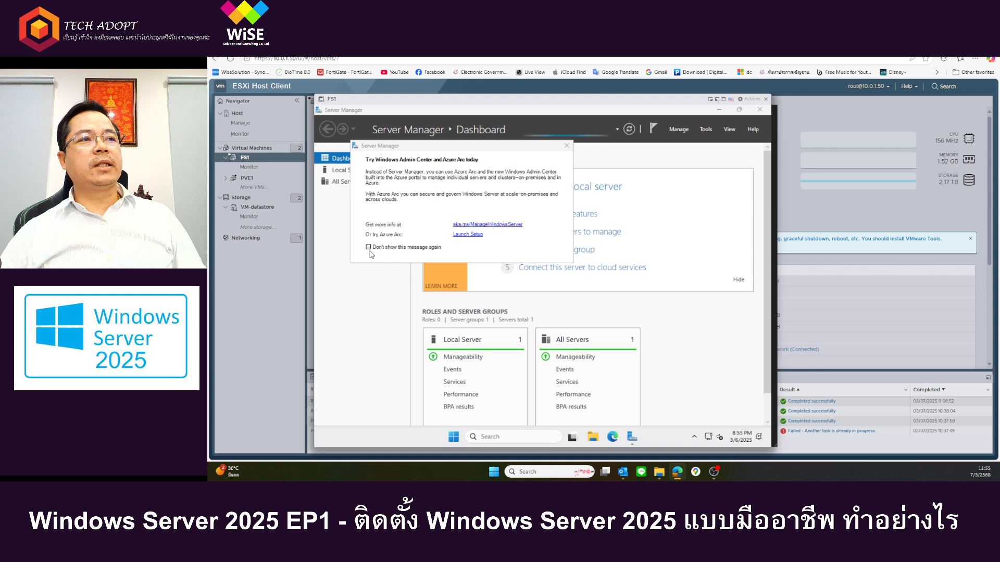
{"action": "left_click", "coordinate": [562, 149]}
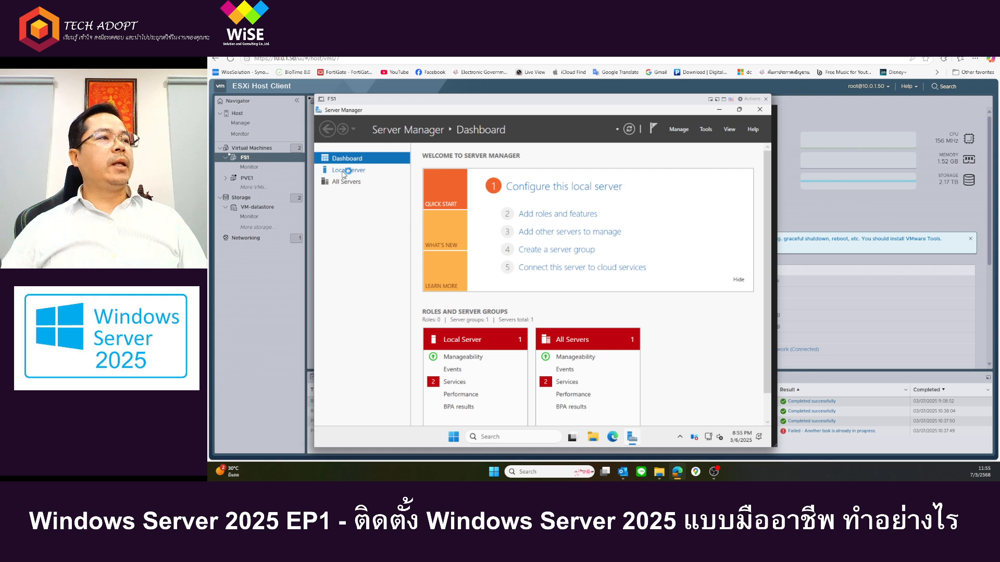
Step: Rename the local server to FS1, keep it in WORKGROUP, and postpone the restart
{"action": "left_click", "coordinate": [344, 172]}
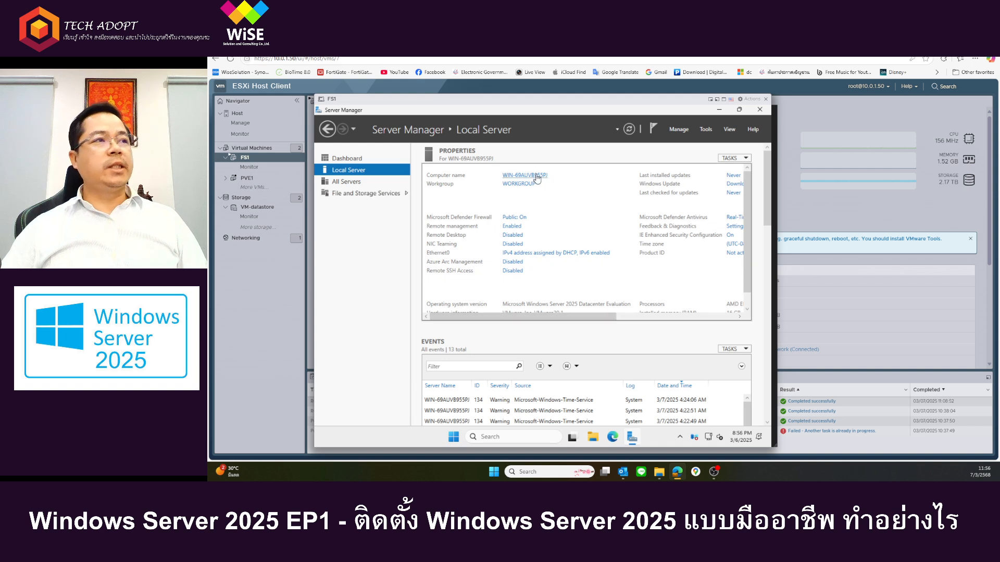
{"action": "left_click", "coordinate": [537, 176]}
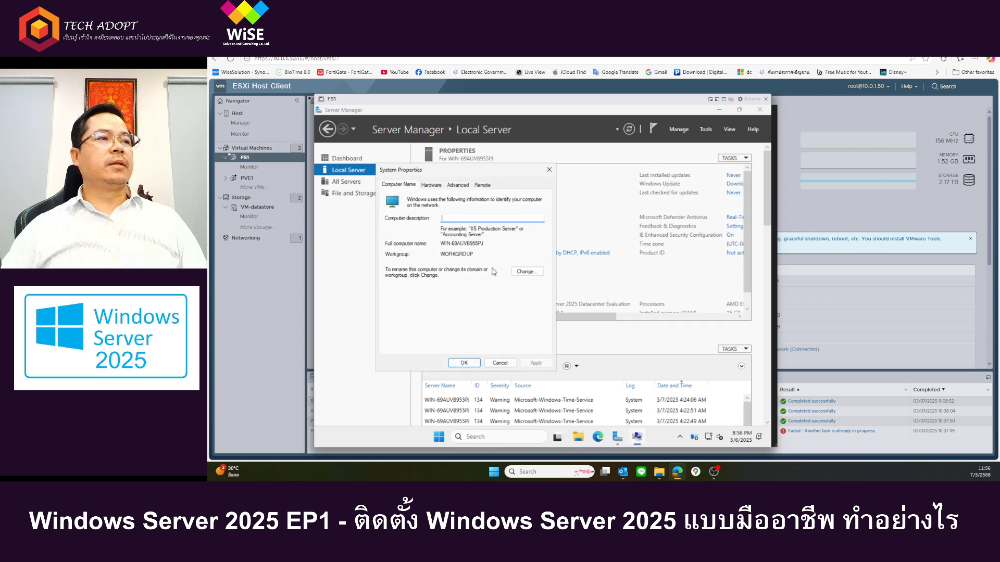
{"action": "left_click", "coordinate": [527, 272]}
{"action": "type", "text": "FS1"}
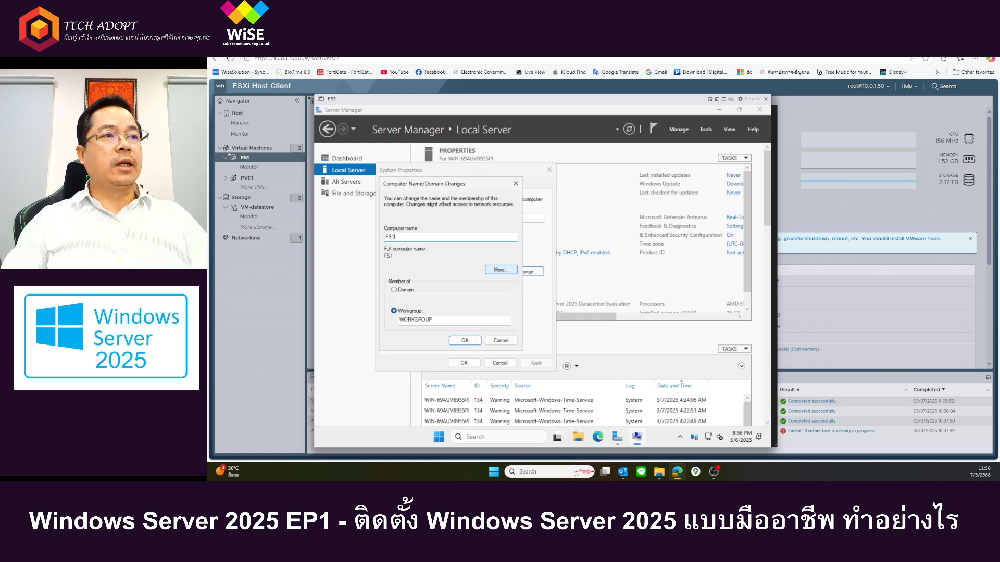
{"action": "left_click", "coordinate": [464, 340]}
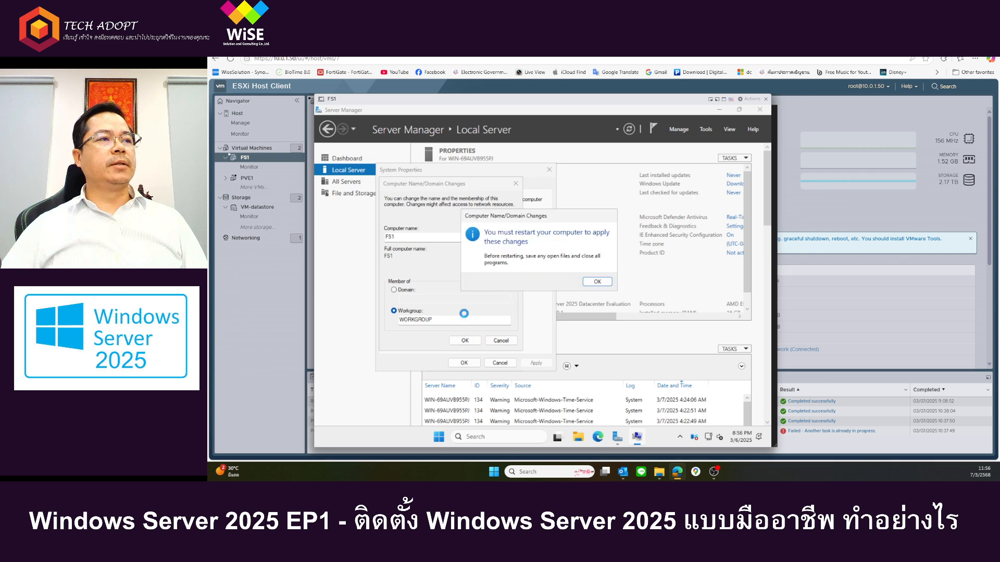
{"action": "left_click", "coordinate": [596, 282]}
{"action": "left_click", "coordinate": [455, 367]}
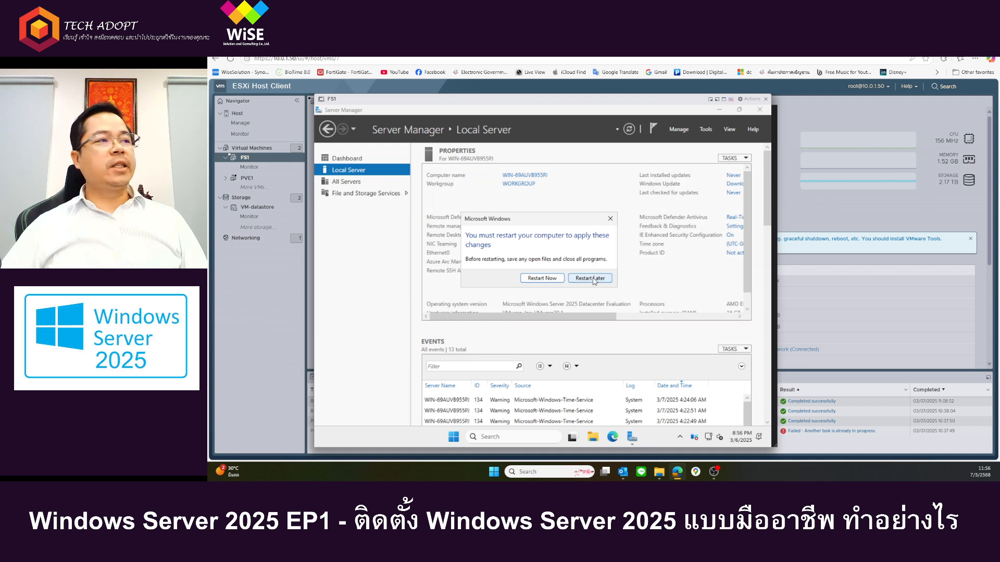
{"action": "left_click", "coordinate": [590, 278]}
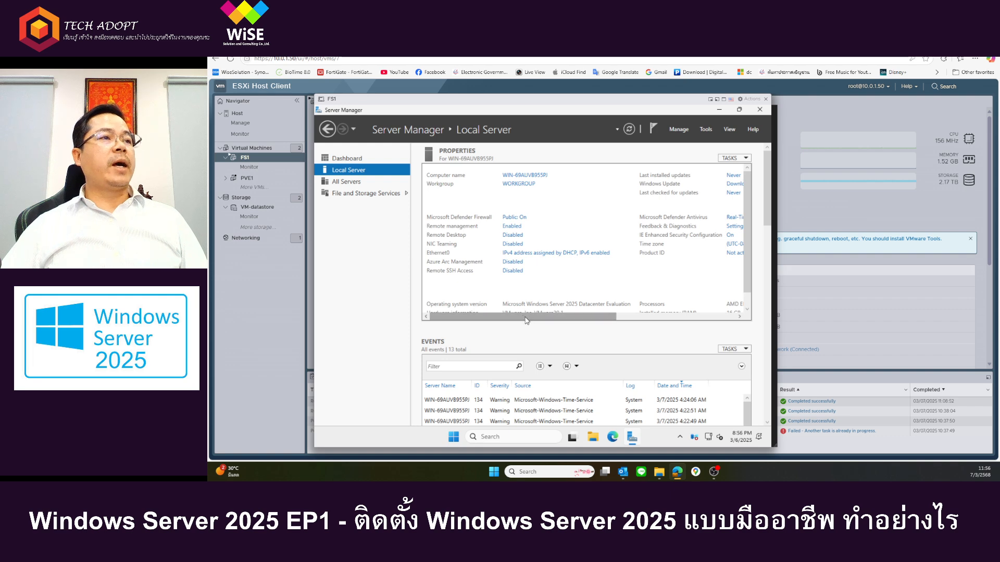
Step: Set the server's time zone to (UTC+07:00) Bangkok, Hanoi, Jakarta
{"action": "left_click_drag", "start_coordinate": [527, 320], "coordinate": [646, 320]}
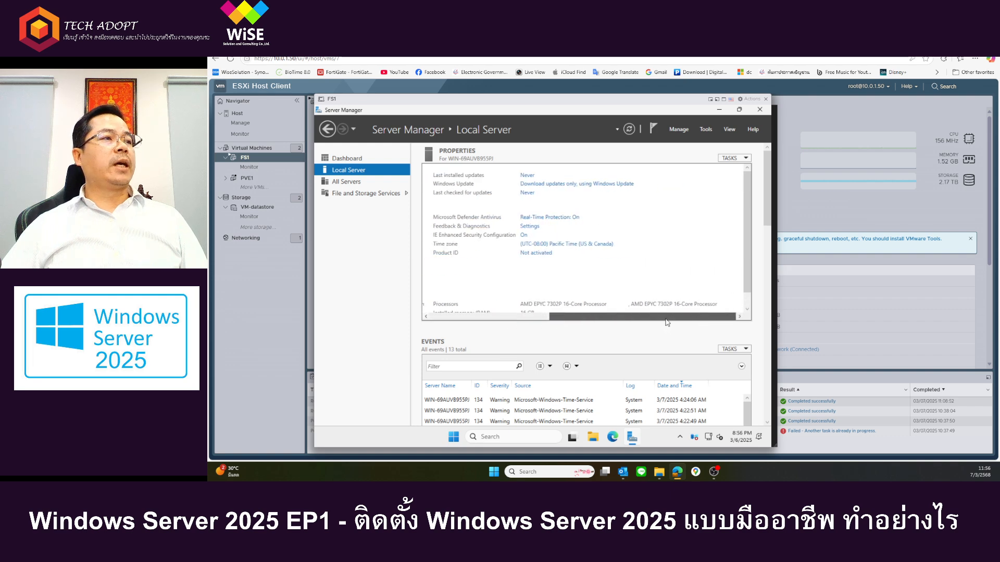
{"action": "left_click", "coordinate": [535, 245]}
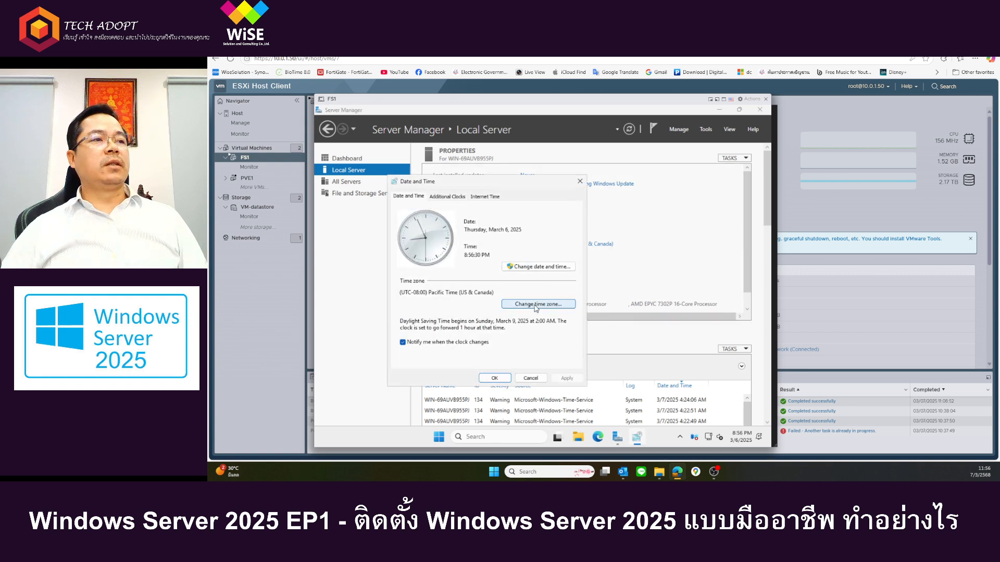
{"action": "left_click", "coordinate": [535, 303]}
{"action": "left_click", "coordinate": [477, 235]}
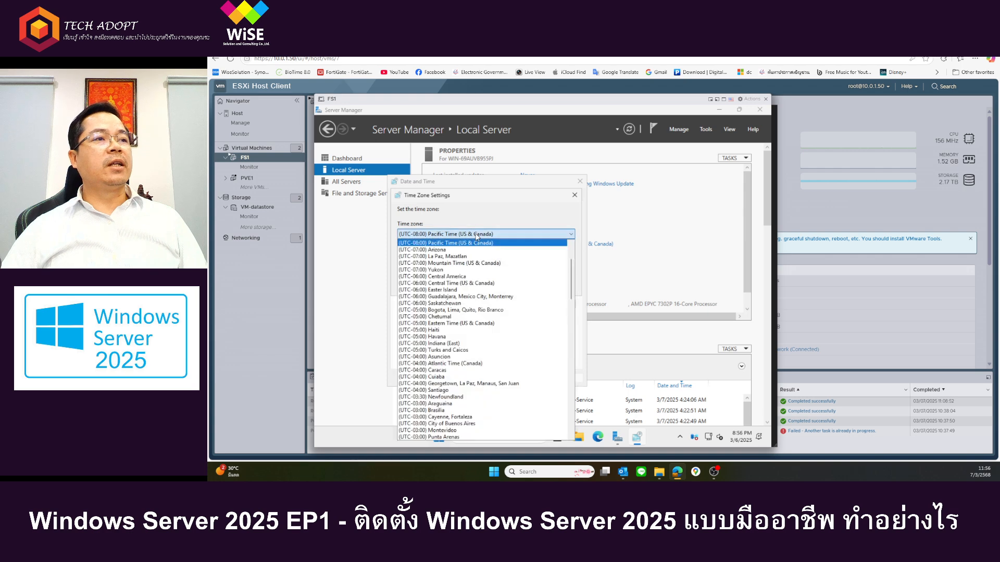
{"action": "scroll", "coordinate": [469, 312], "scroll_direction": "down", "scroll_amount": 20}
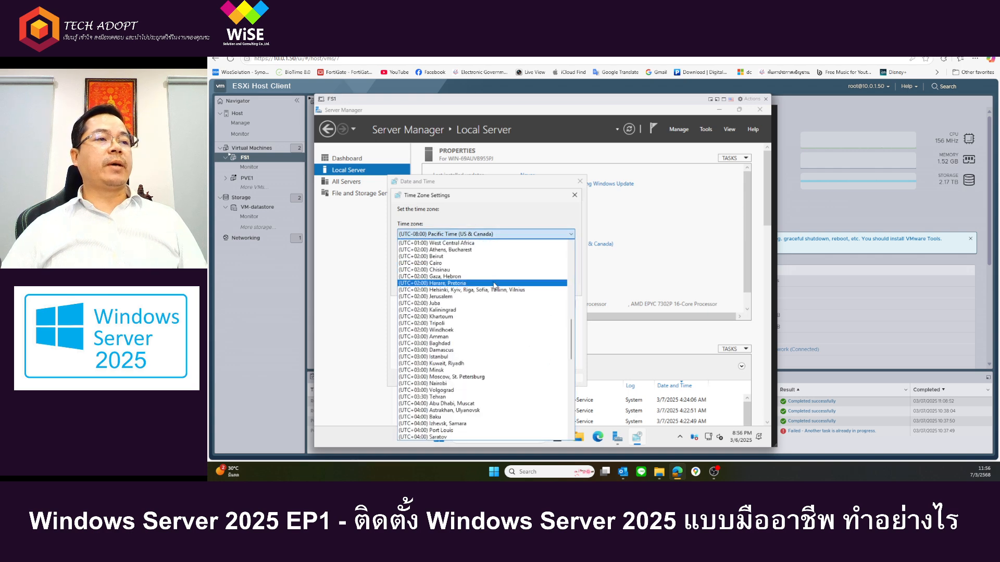
{"action": "scroll", "coordinate": [465, 347], "scroll_direction": "down", "scroll_amount": 10}
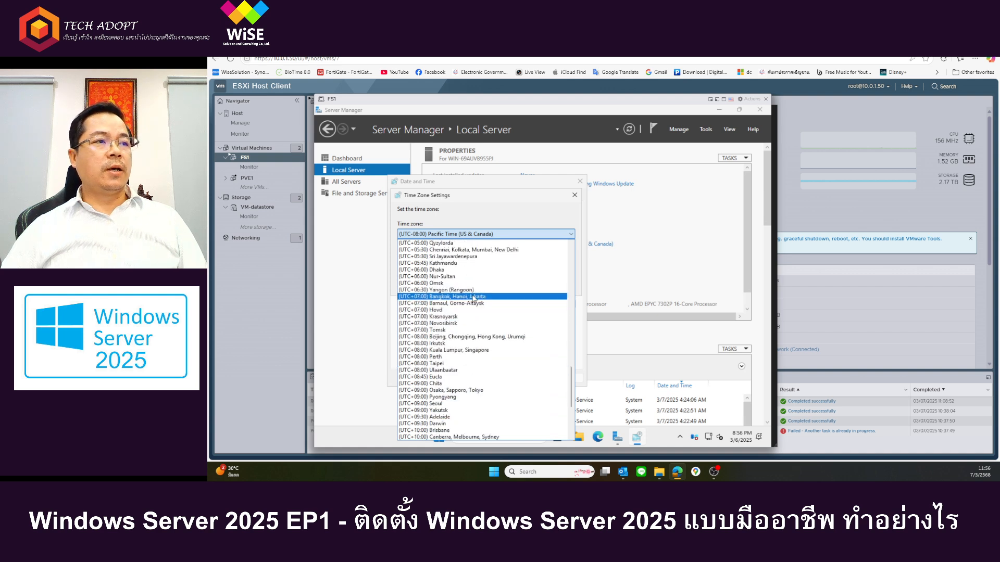
{"action": "left_click", "coordinate": [474, 296]}
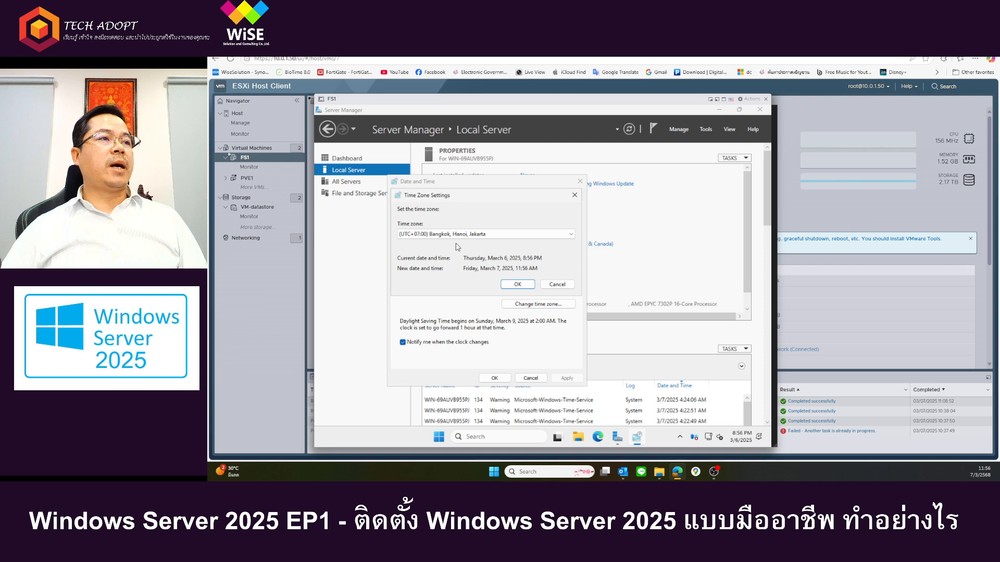
{"action": "left_click", "coordinate": [513, 285]}
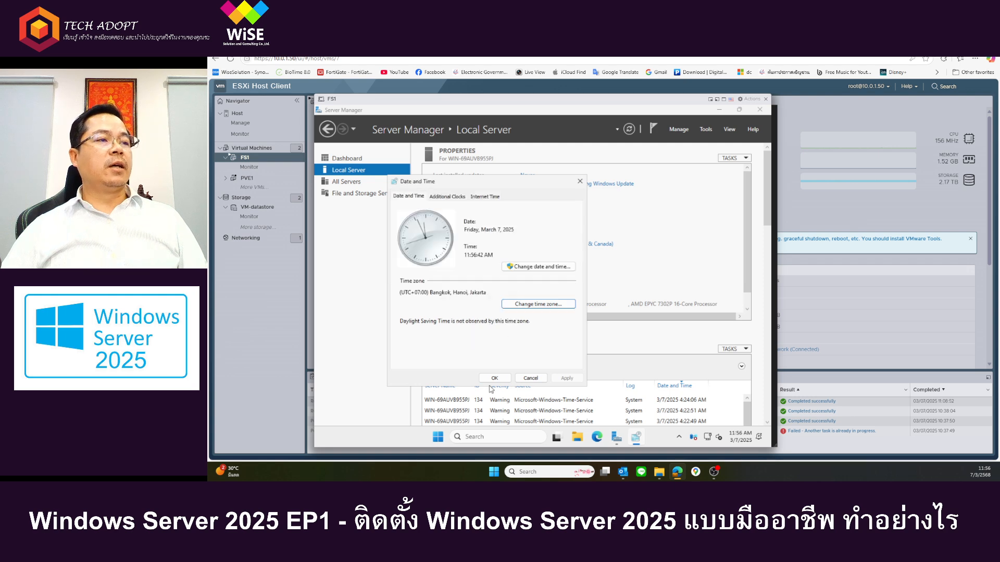
{"action": "left_click", "coordinate": [495, 378]}
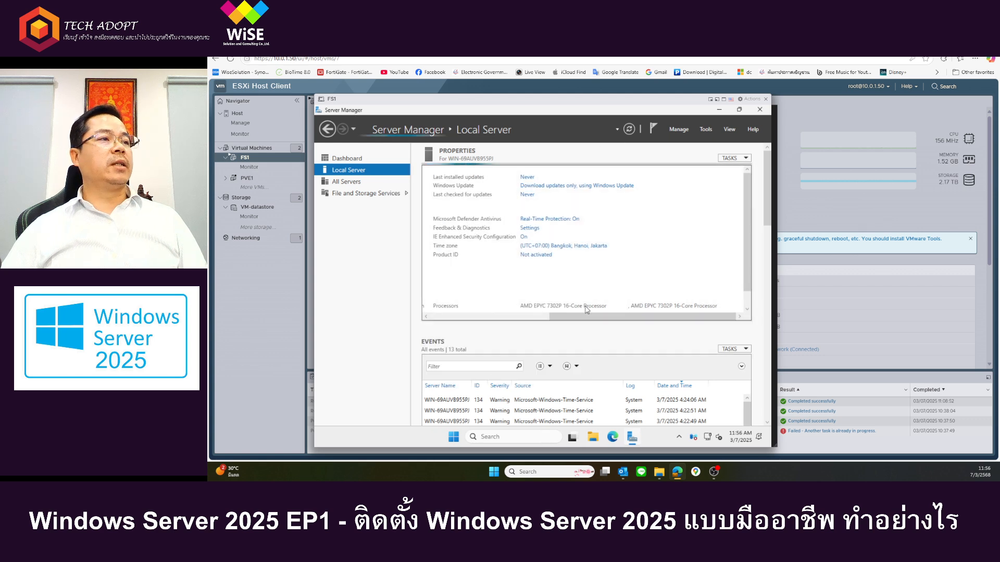
Step: Open the TCP/IPv4 properties of the Ethernet0 adapter and choose manually specified IP and DNS server addresses
{"action": "left_click_drag", "start_coordinate": [578, 320], "coordinate": [454, 318]}
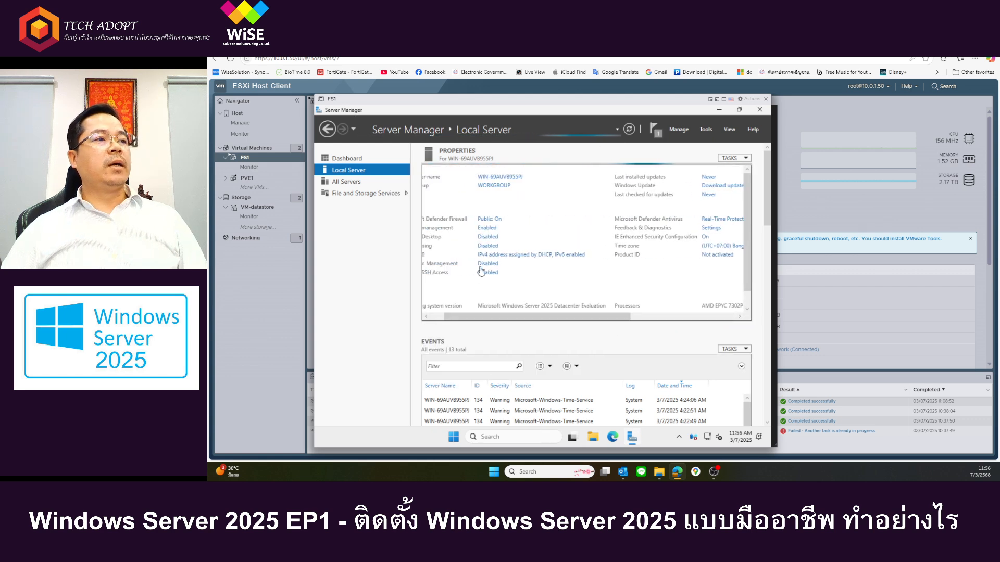
{"action": "left_click", "coordinate": [500, 253]}
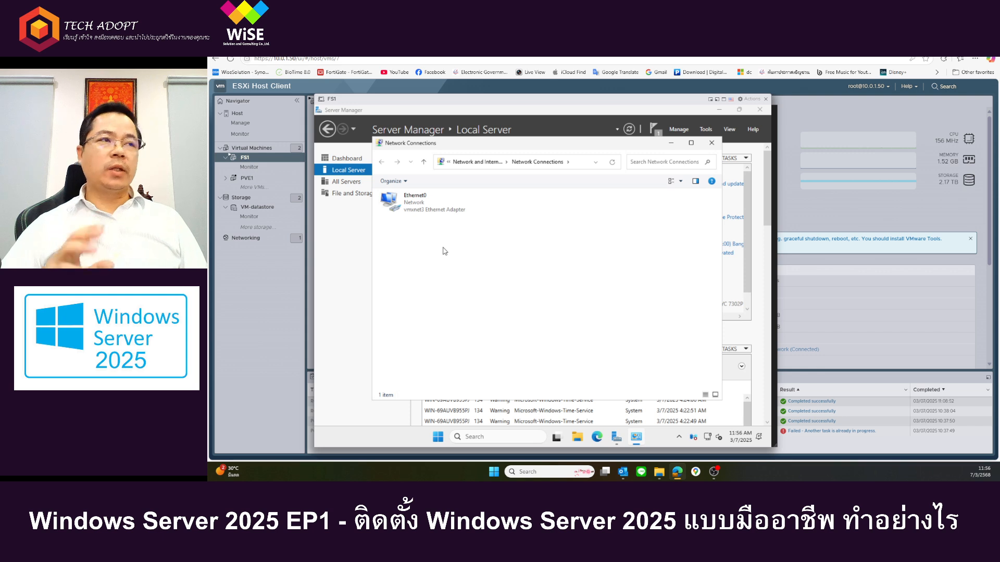
{"action": "left_click", "coordinate": [415, 211]}
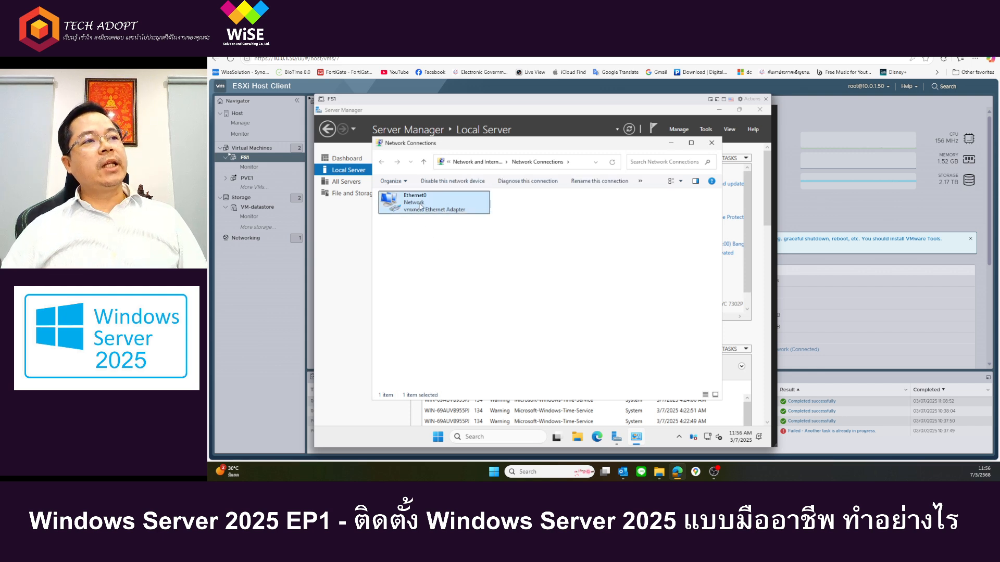
{"action": "double_click", "coordinate": [421, 206]}
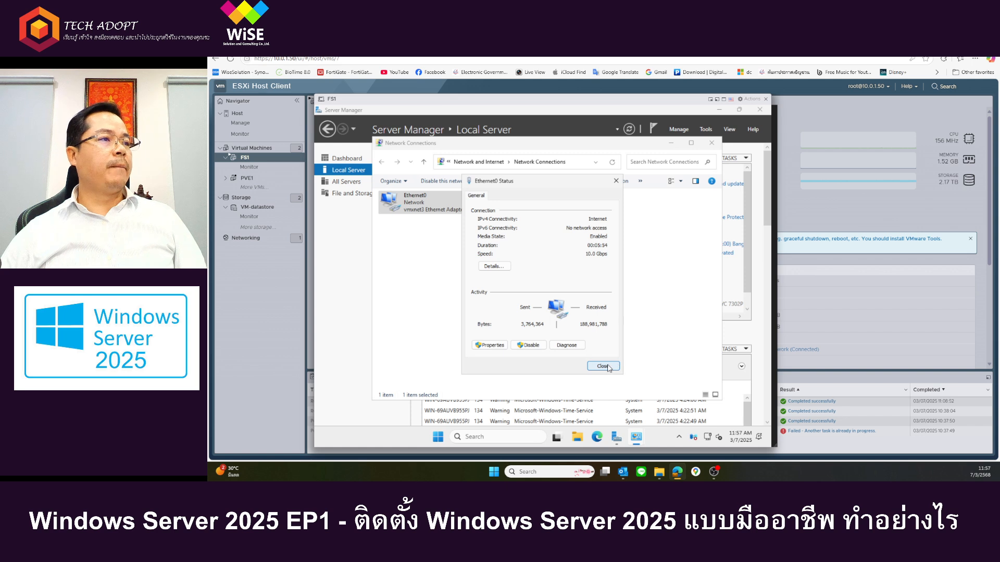
{"action": "left_click", "coordinate": [491, 345]}
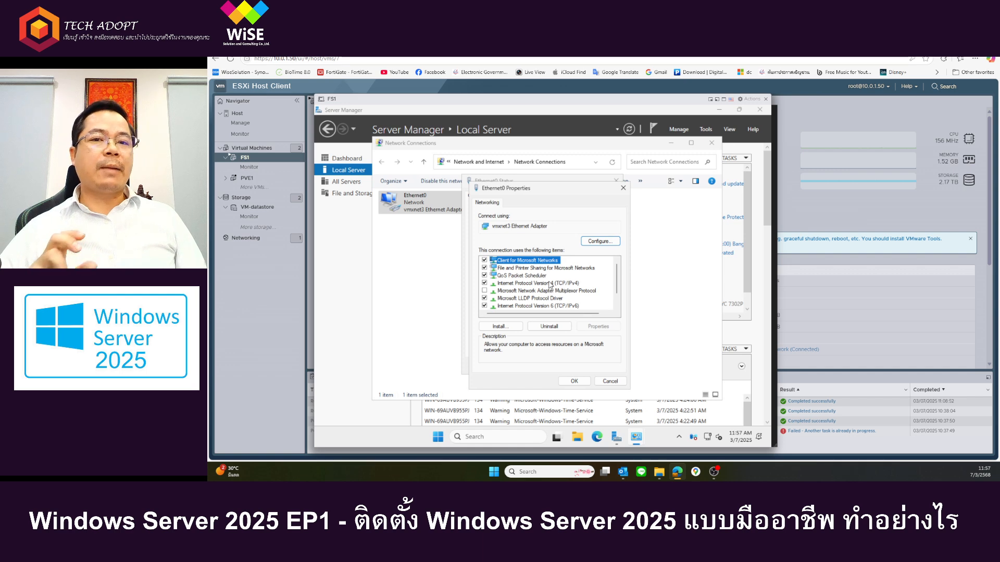
{"action": "double_click", "coordinate": [550, 284]}
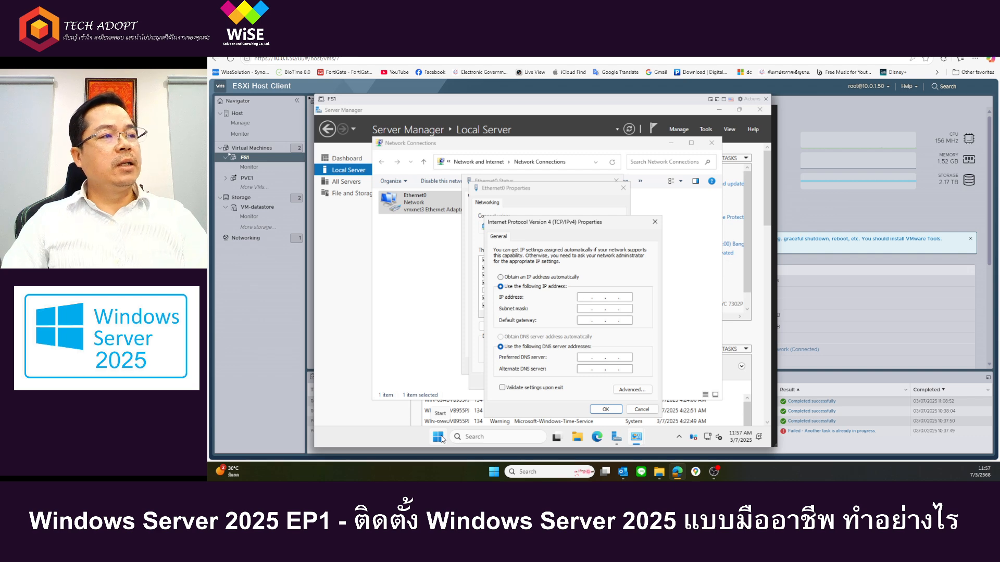
Step: Set the Ethernet0 IP address to 192.168.100.20 with subnet mask 255.255.255.0
{"action": "type", "text": "192 . 168 . "}
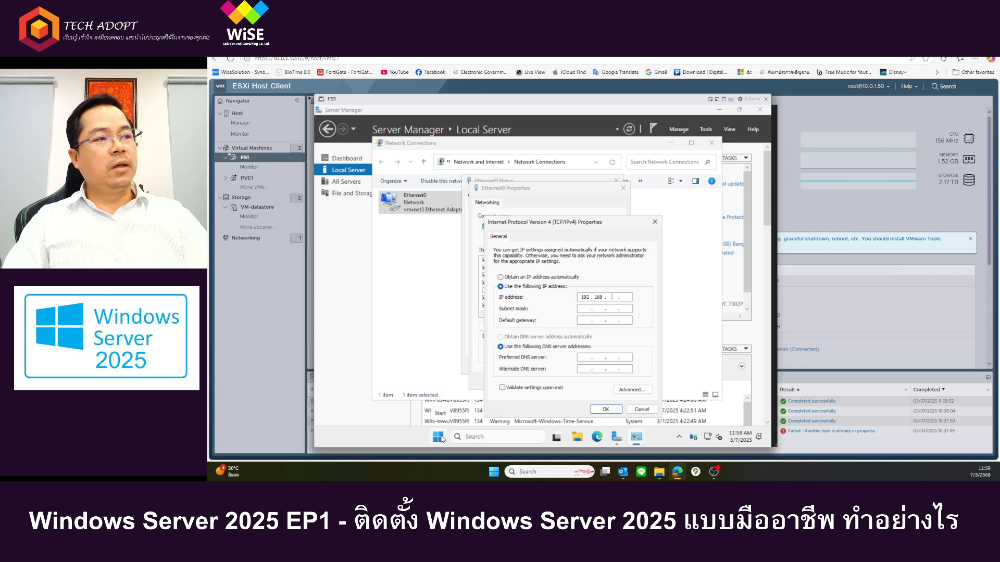
{"action": "type", "text": "100"}
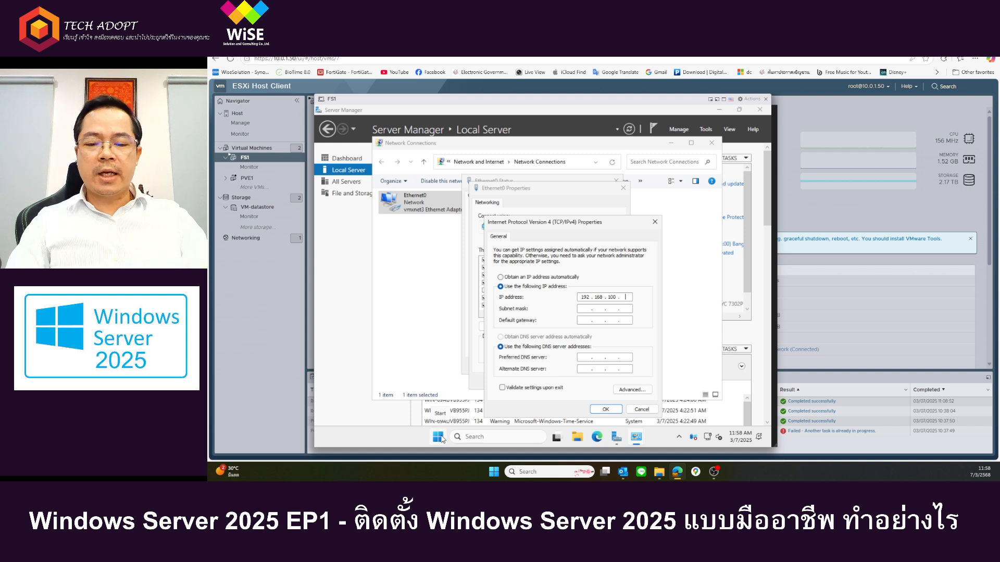
{"action": "type", "text": "0"}
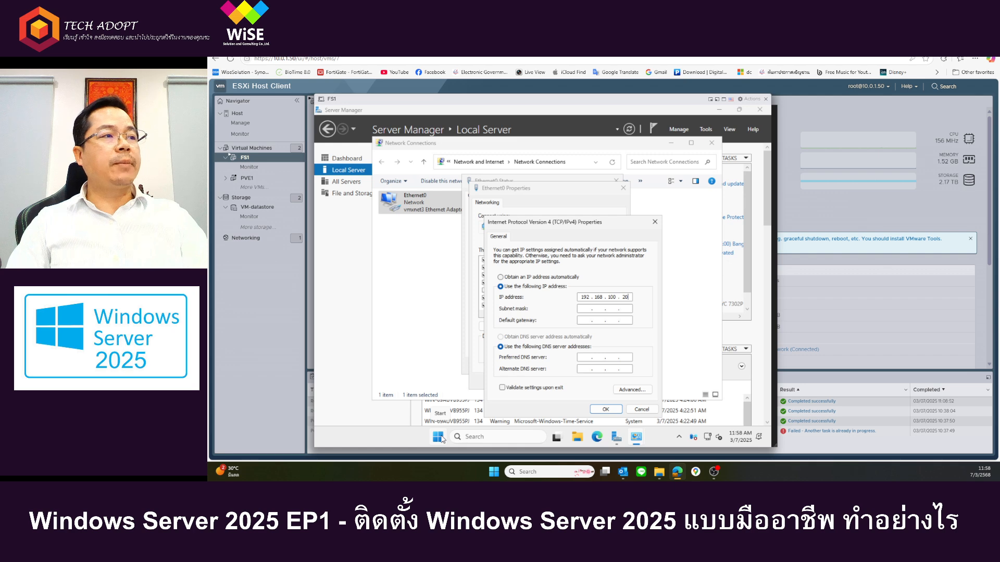
{"action": "key", "text": "Tab"}
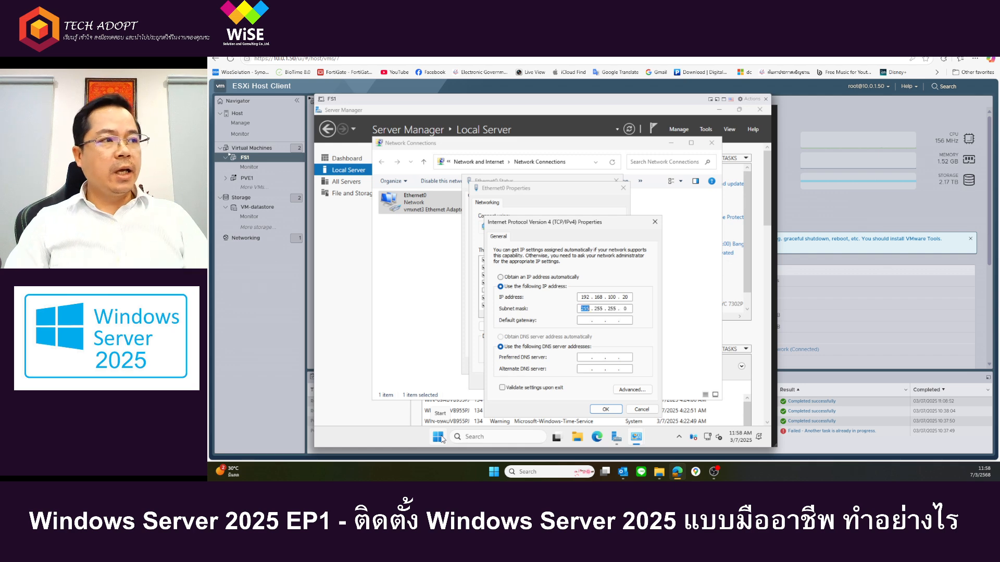
{"action": "left_click", "coordinate": [616, 309]}
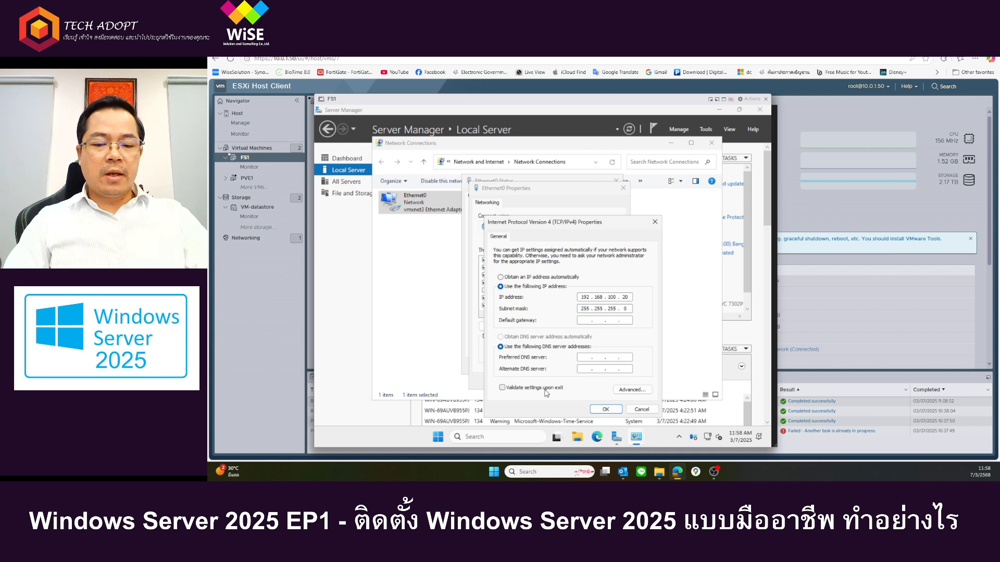
Step: Set the default gateway to 192.168.100.254
{"action": "key", "text": "Tab"}
{"action": "type", "text": "192.16"}
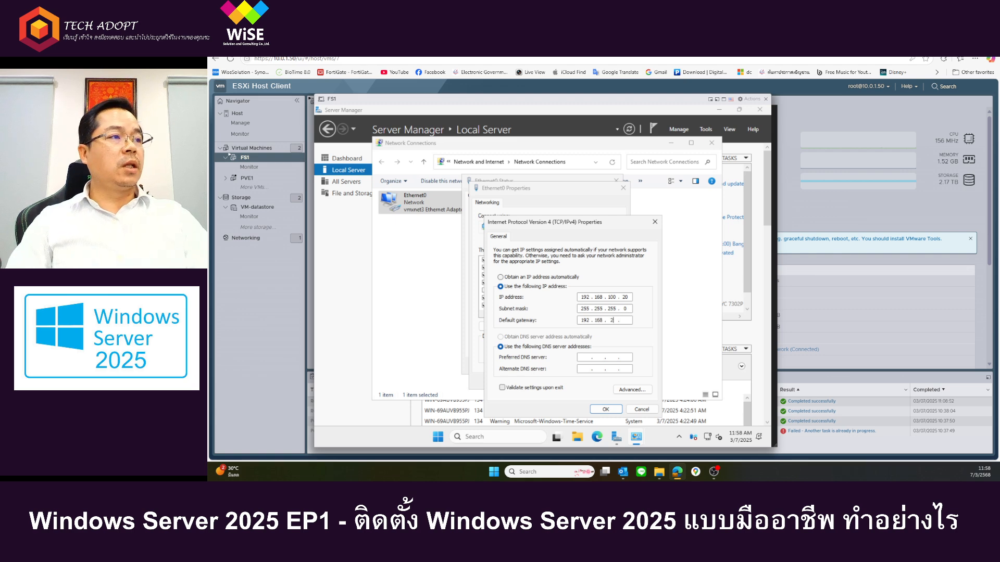
{"action": "key", "text": "BackSpace"}
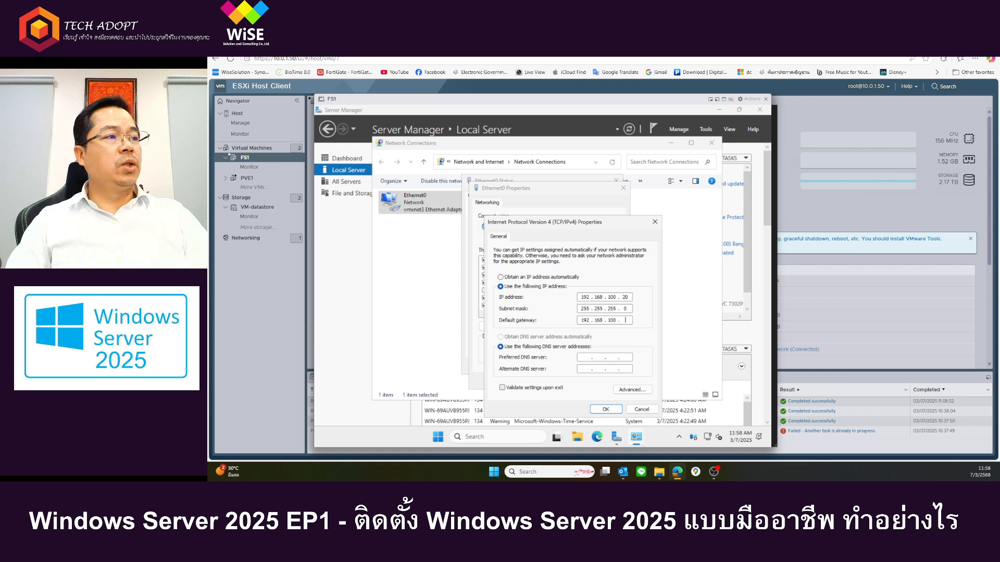
{"action": "type", "text": "8 . 100 . 254"}
Step: Set the preferred DNS server to 192.168.100.1 and the alternate DNS server to 192.168.100.2
{"action": "key", "text": "Tab"}
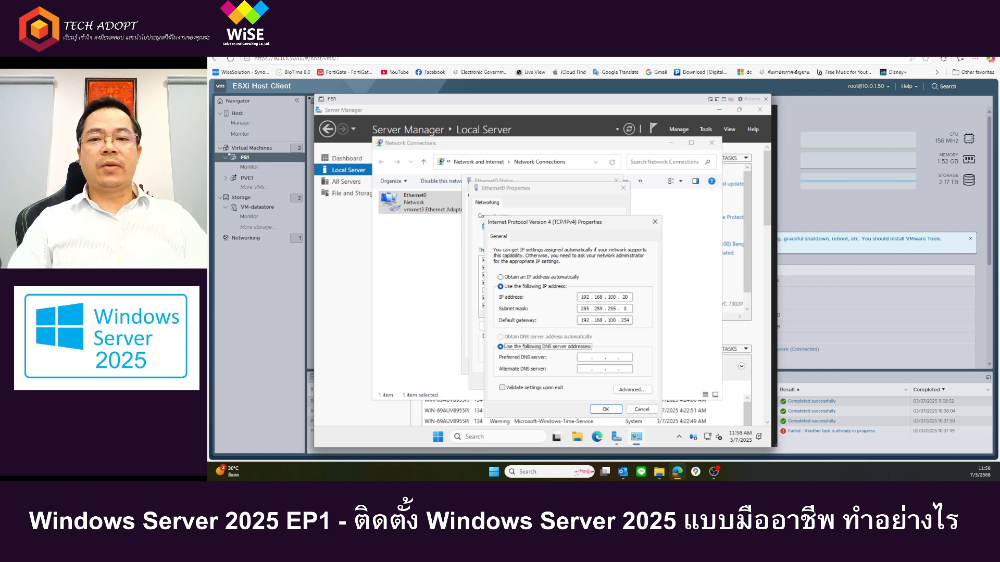
{"action": "key", "text": "Tab"}
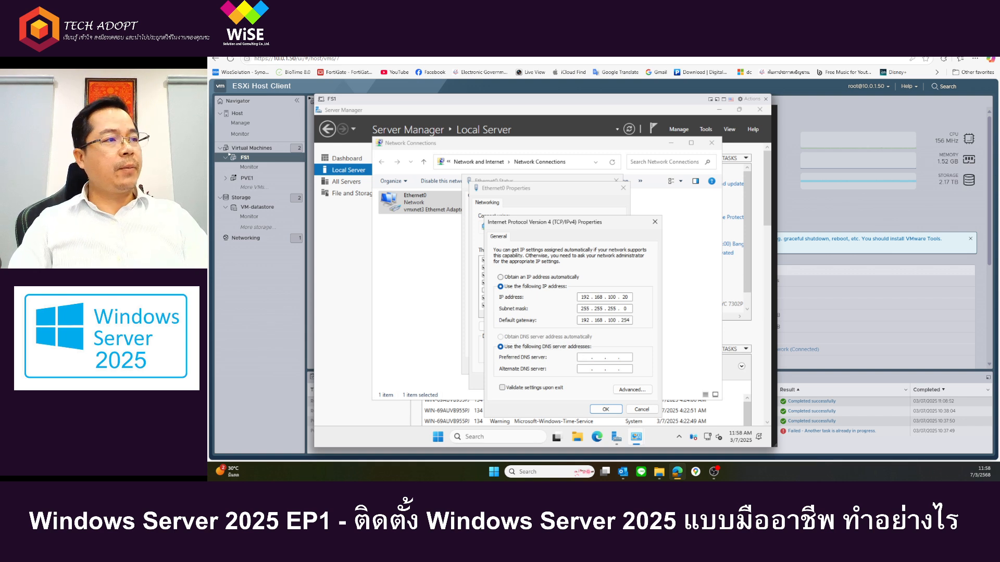
{"action": "type", "text": "192 . 1"}
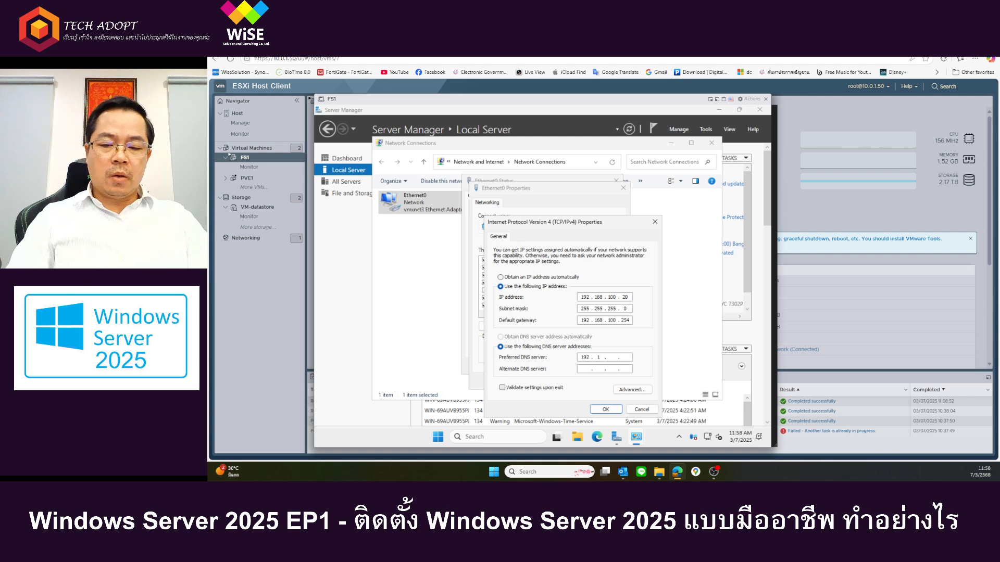
{"action": "type", "text": "68 . 100 ."}
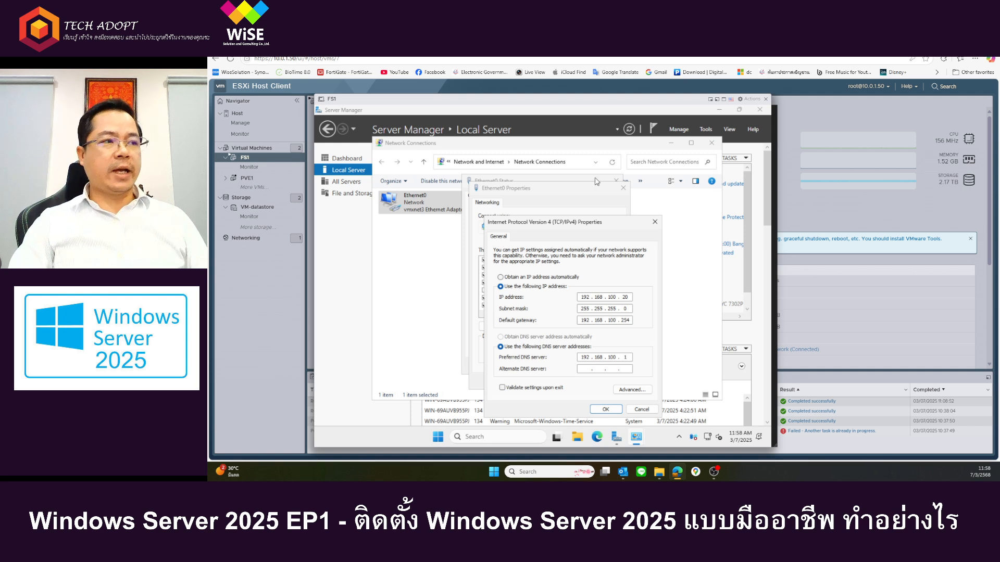
{"action": "left_click", "coordinate": [587, 369]}
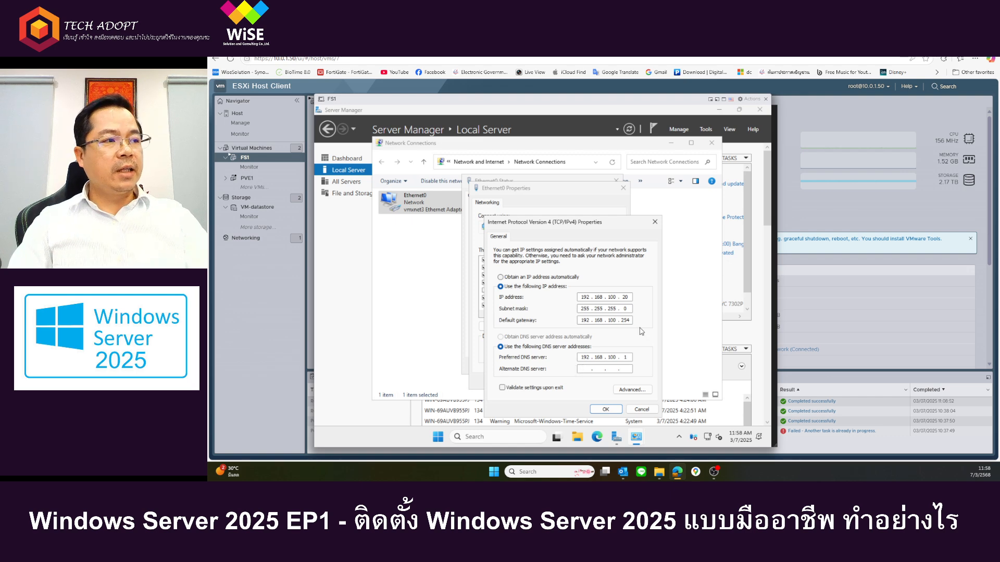
{"action": "type", "text": "192 . 168 . "}
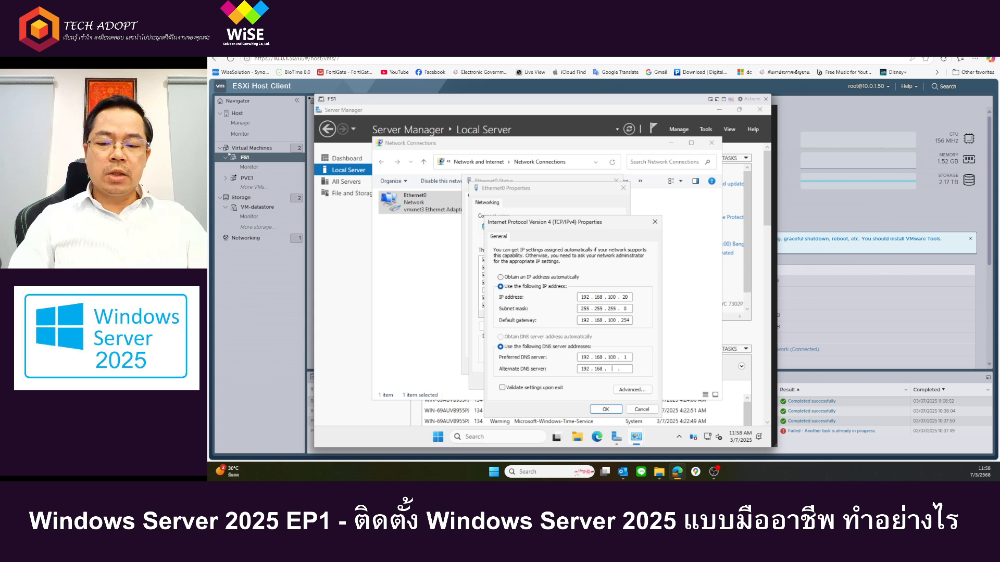
{"action": "type", "text": "100"}
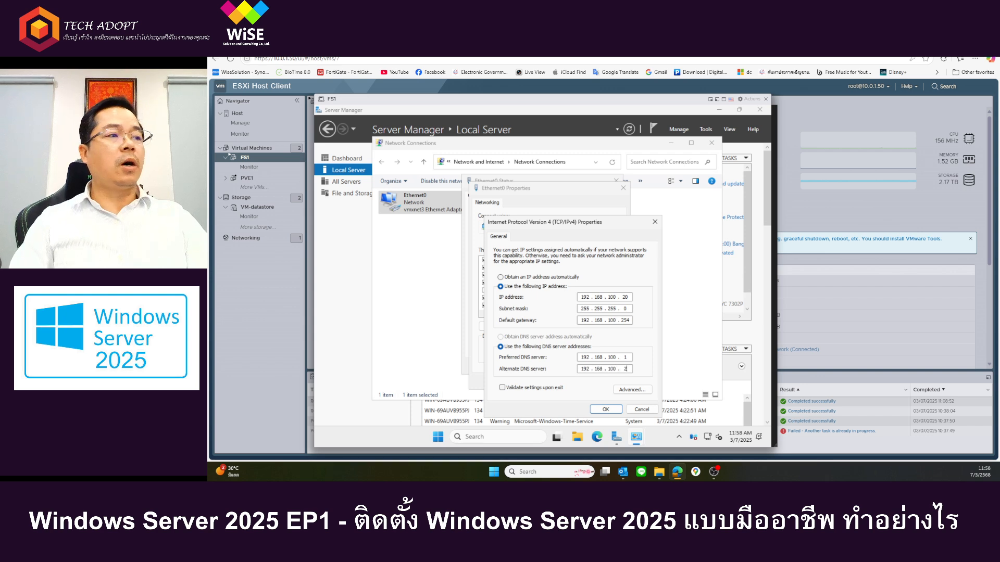
Step: Apply the TCP/IPv4 settings to the Ethernet0 adapter and close its dialogs and the Network Connections window
{"action": "left_click", "coordinate": [609, 409]}
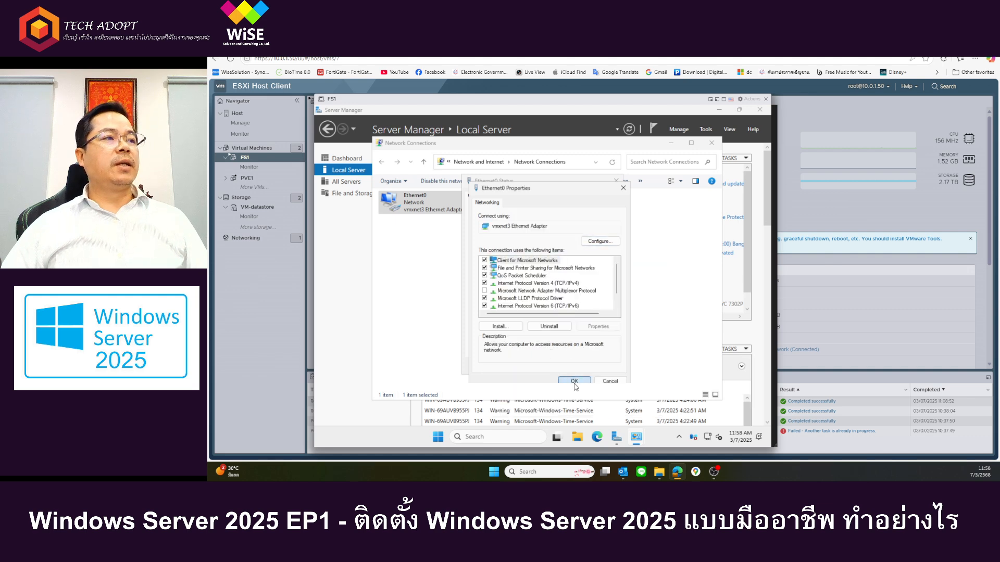
{"action": "left_click", "coordinate": [574, 383]}
{"action": "left_click", "coordinate": [613, 368]}
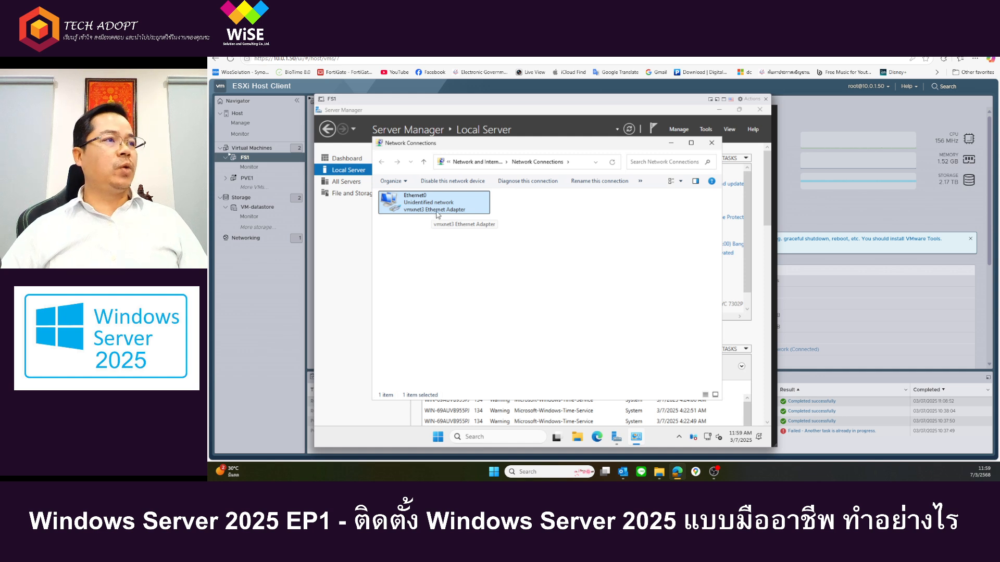
{"action": "left_click", "coordinate": [712, 143]}
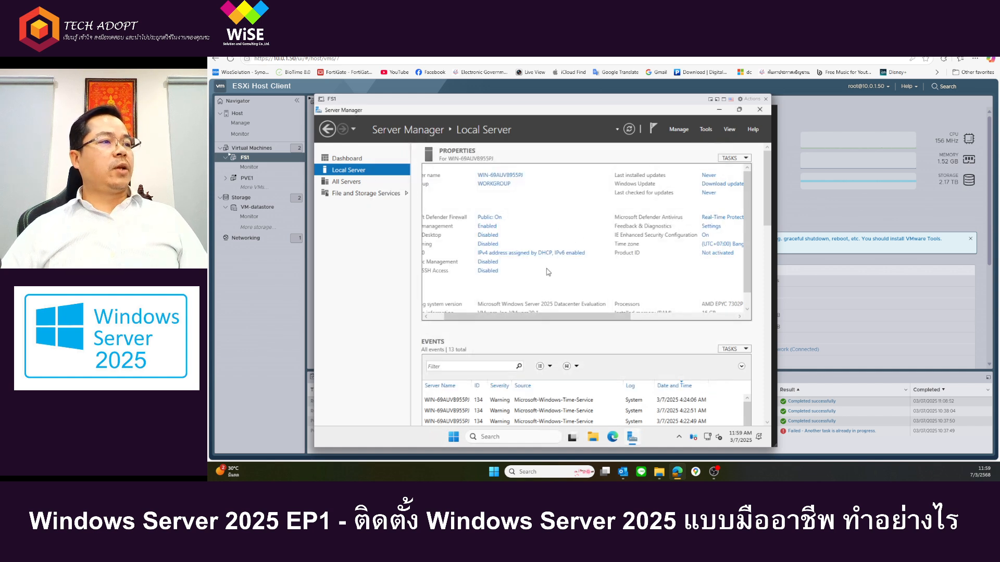
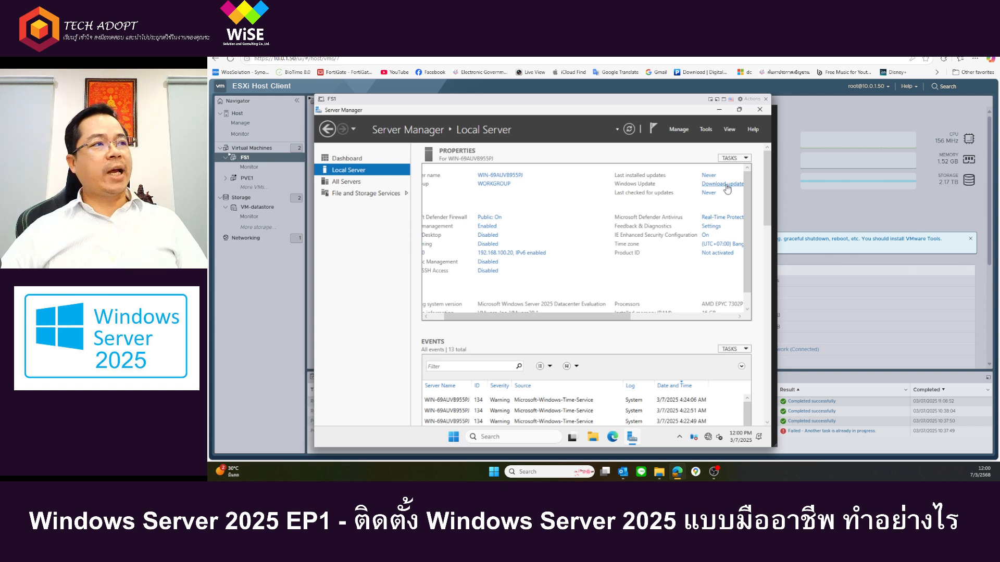
Step: Minimize Server Manager and start the VMware Tools installation for the FS1 guest from its ESXi console actions
{"action": "left_click", "coordinate": [719, 110]}
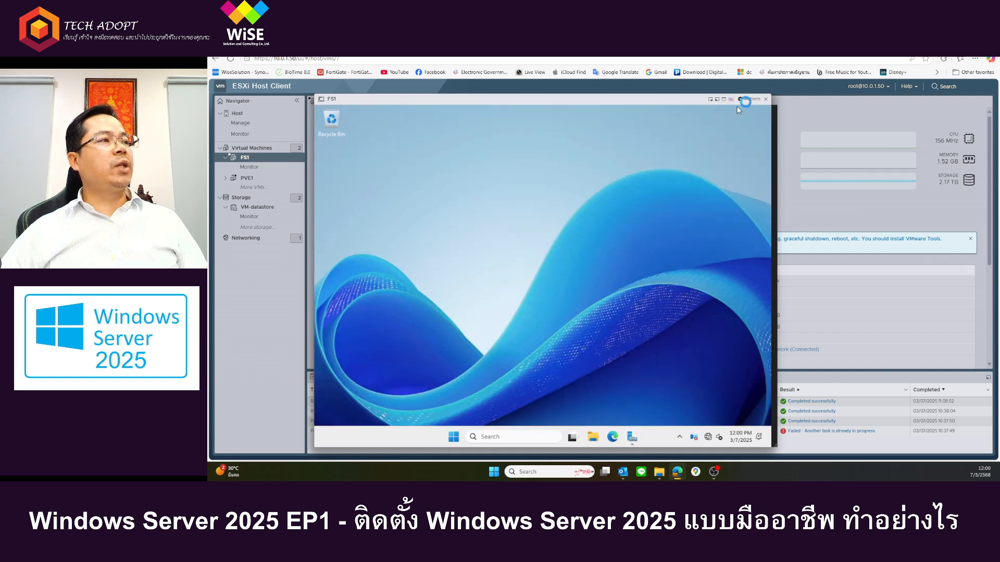
{"action": "left_click", "coordinate": [750, 99]}
{"action": "mouse_move", "coordinate": [767, 160]}
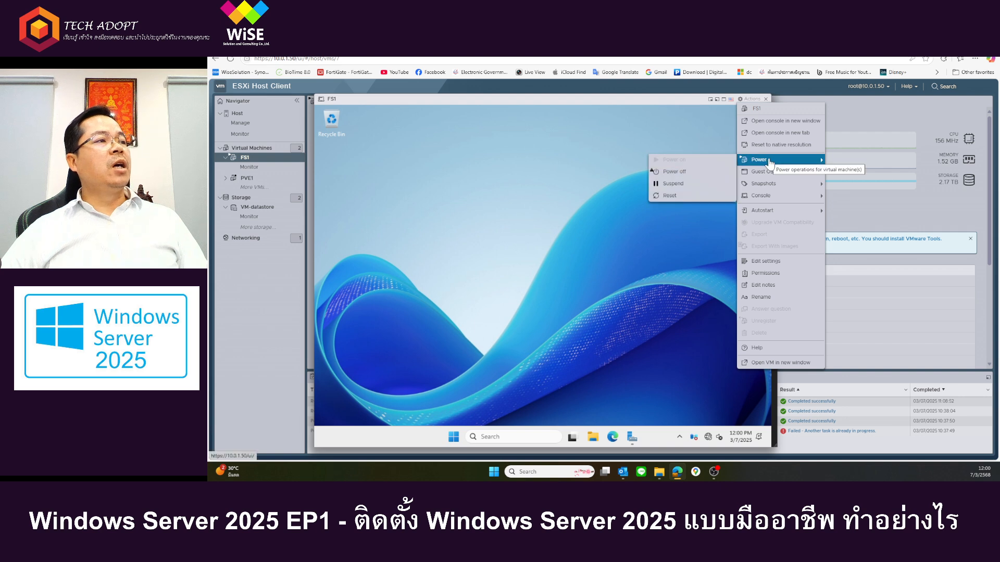
{"action": "mouse_move", "coordinate": [783, 201]}
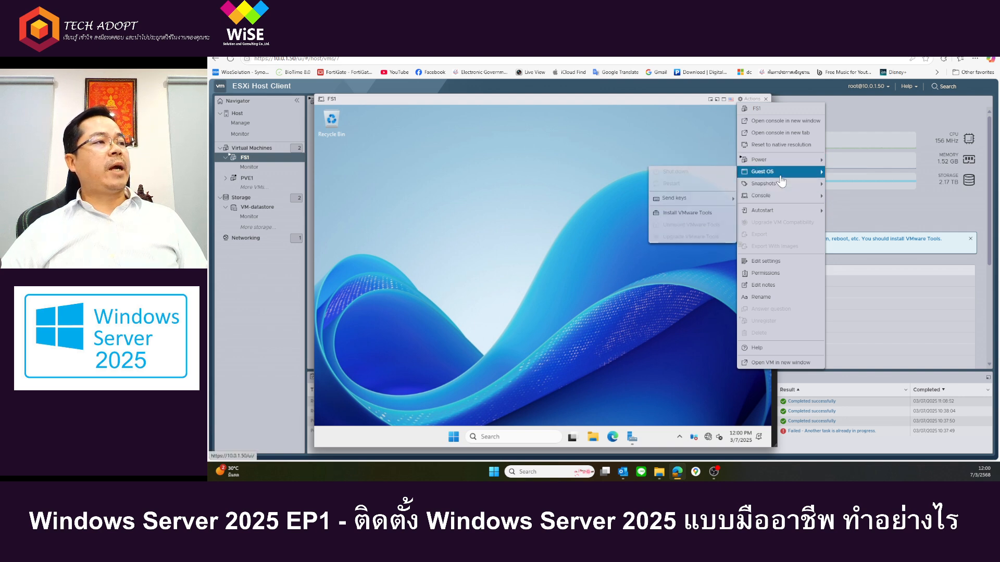
{"action": "left_click", "coordinate": [685, 214]}
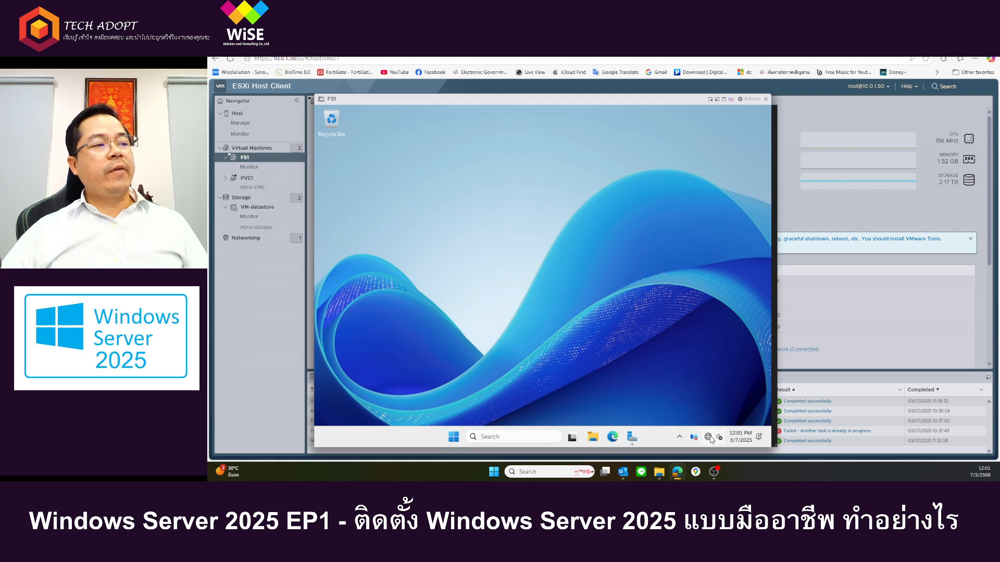
Step: Open DVD Drive (D:) VMware Tools in File Explorer to show its setup files
{"action": "left_click", "coordinate": [593, 437]}
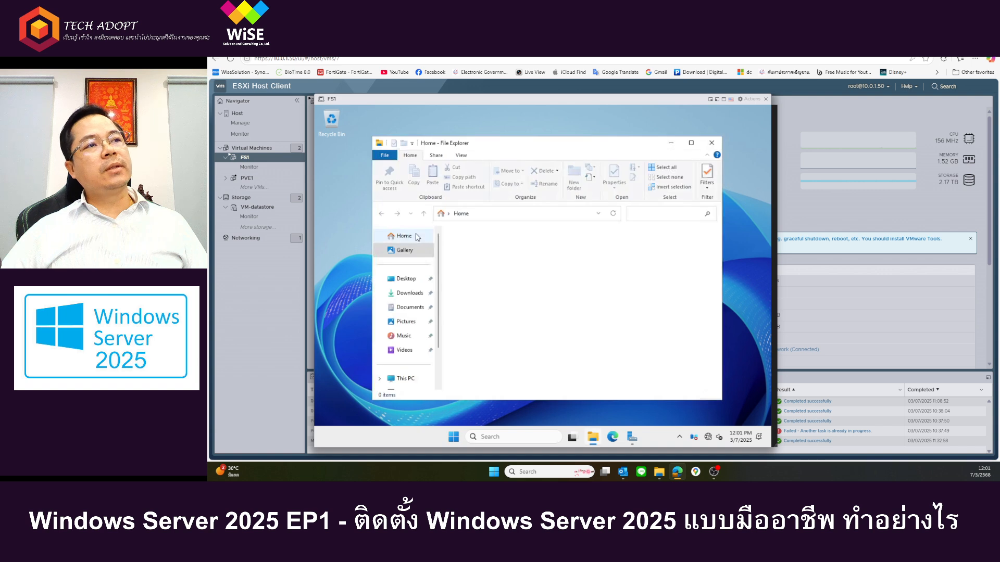
{"action": "scroll", "coordinate": [394, 345], "scroll_direction": "down", "scroll_amount": 2}
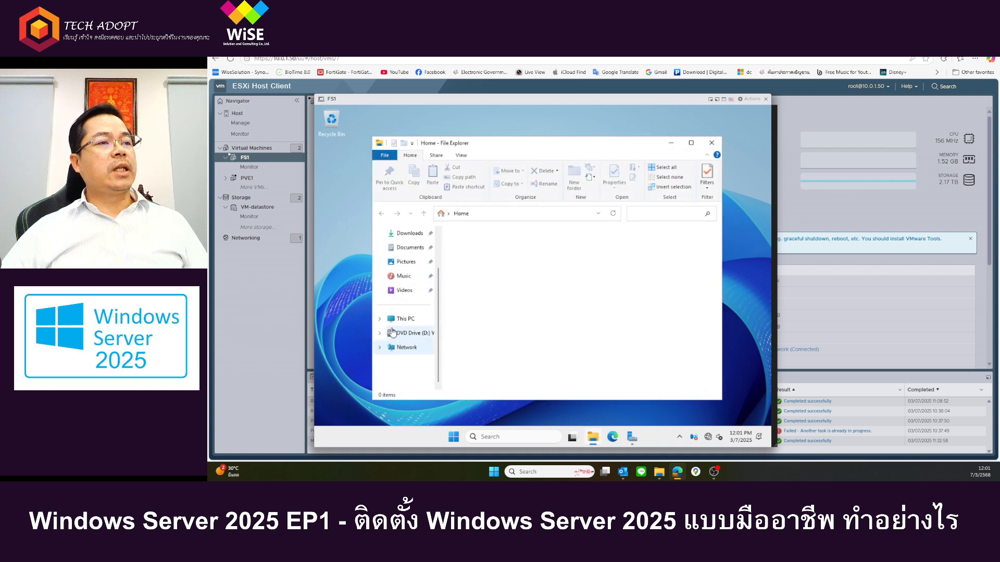
{"action": "left_click", "coordinate": [402, 319]}
{"action": "left_click", "coordinate": [401, 333]}
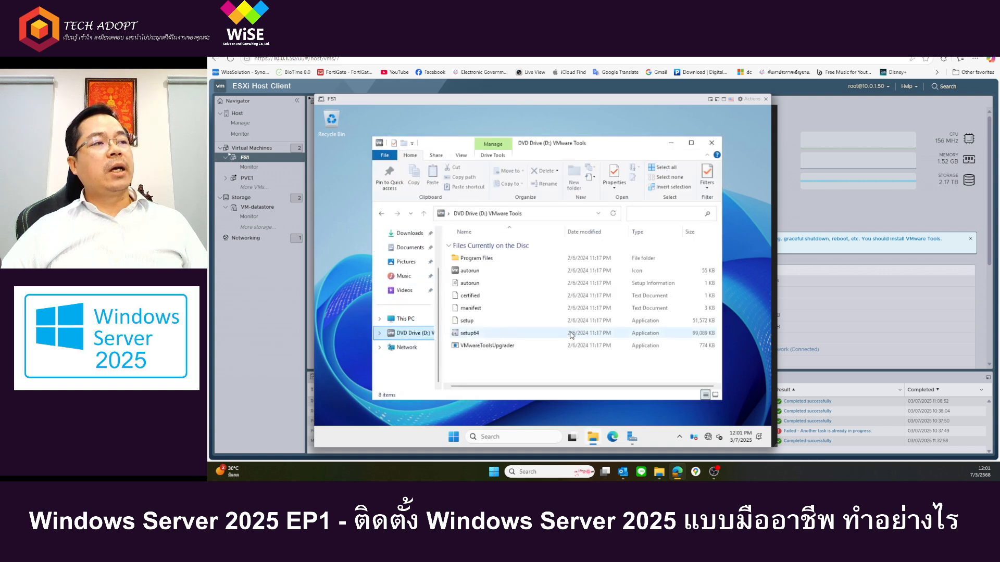
{"action": "left_click", "coordinate": [680, 438]}
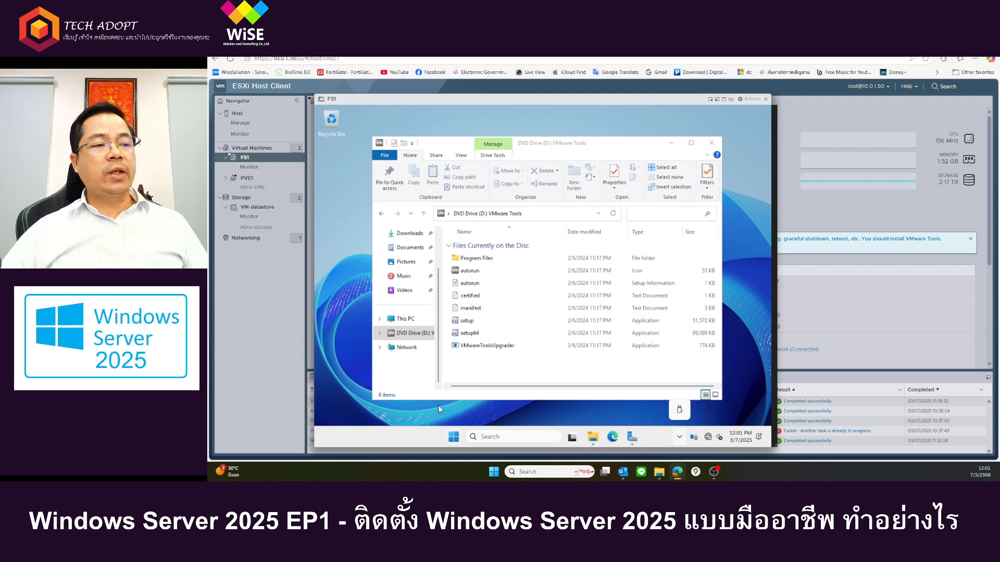
Step: Open Control Panel by searching for control, and display its items as small icons
{"action": "left_click", "coordinate": [454, 439]}
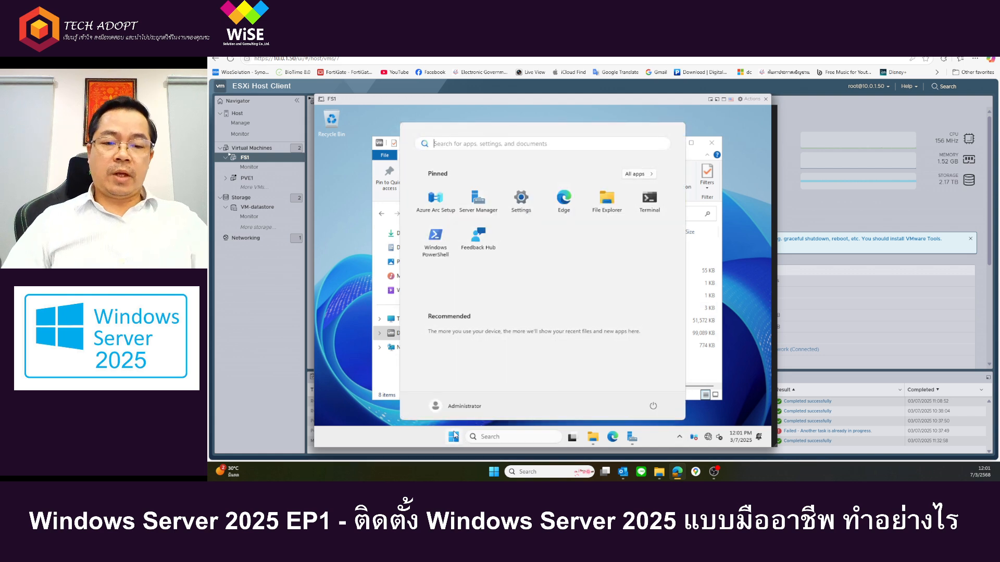
{"action": "type", "text": "me"}
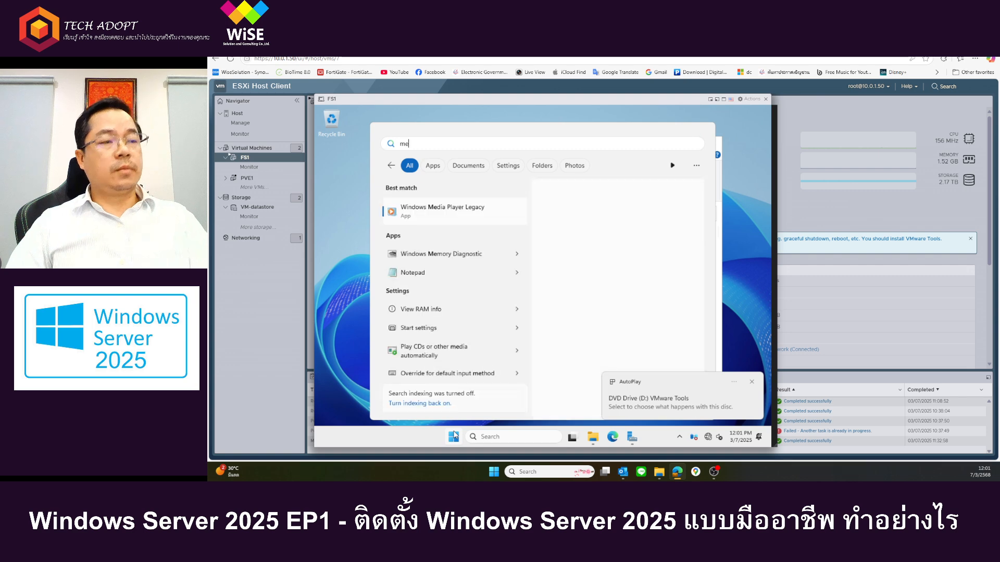
{"action": "key", "text": "BackSpace"}
{"action": "key", "text": "BackSpace"}
{"action": "type", "text": "control"}
{"action": "key", "text": "Return"}
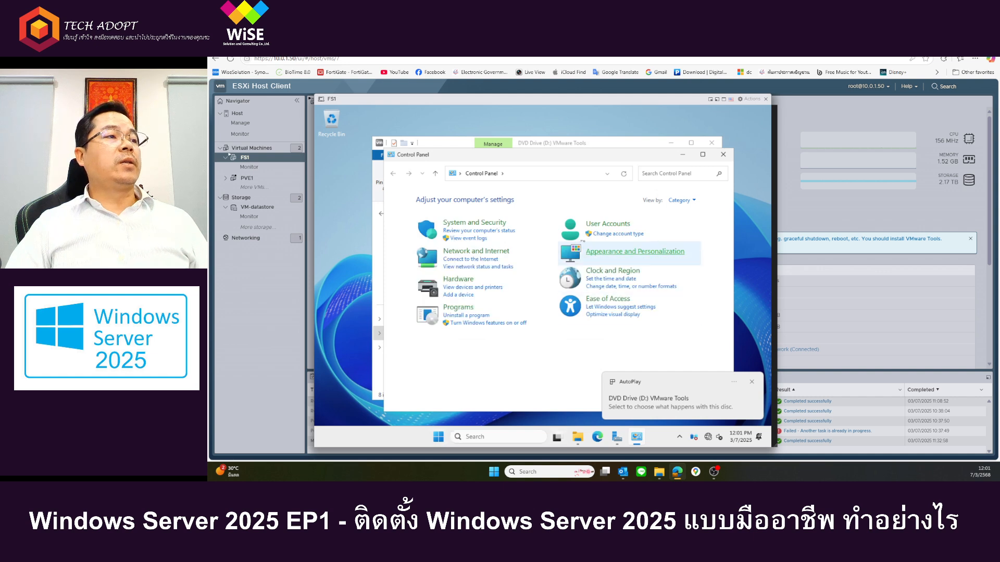
{"action": "left_click", "coordinate": [679, 201]}
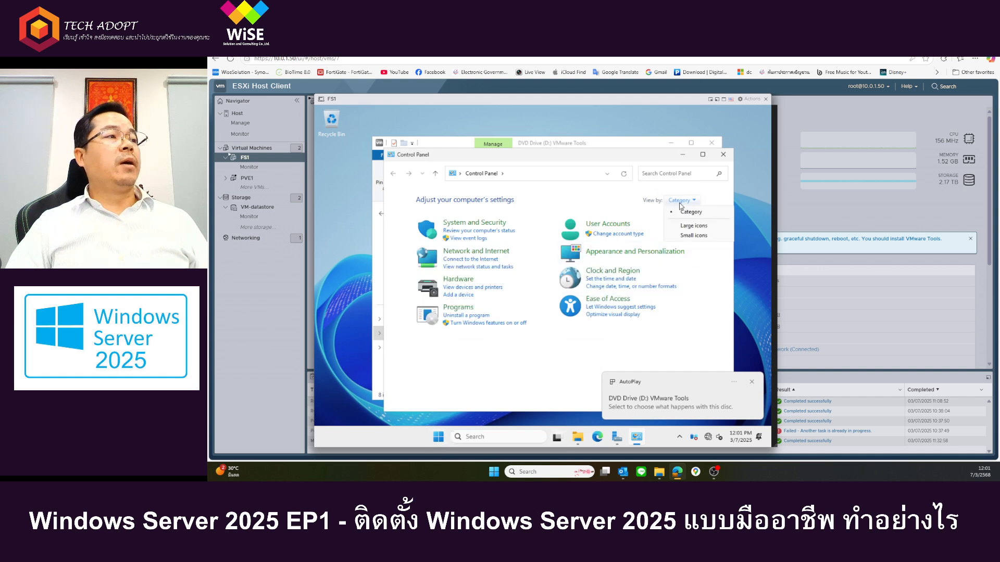
{"action": "left_click", "coordinate": [707, 232]}
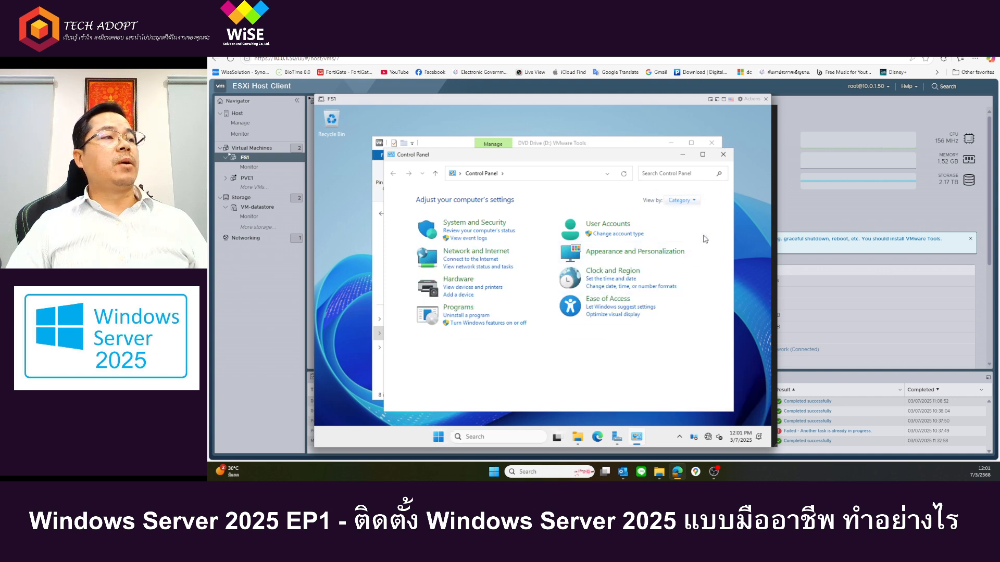
{"action": "left_click", "coordinate": [676, 201]}
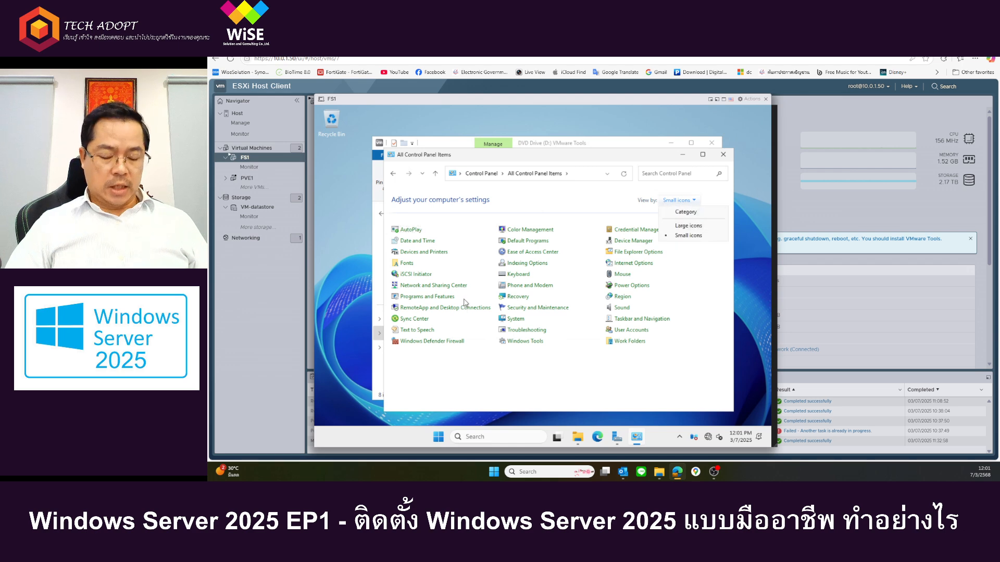
{"action": "left_click", "coordinate": [514, 384]}
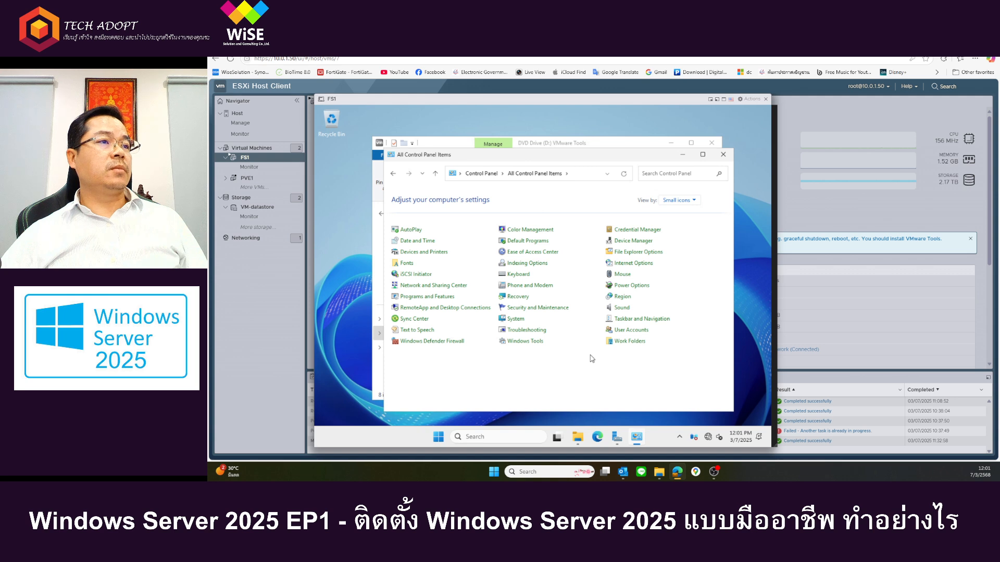
Step: Check the time zone in the Date and Time settings and close them without changes
{"action": "left_click", "coordinate": [417, 241]}
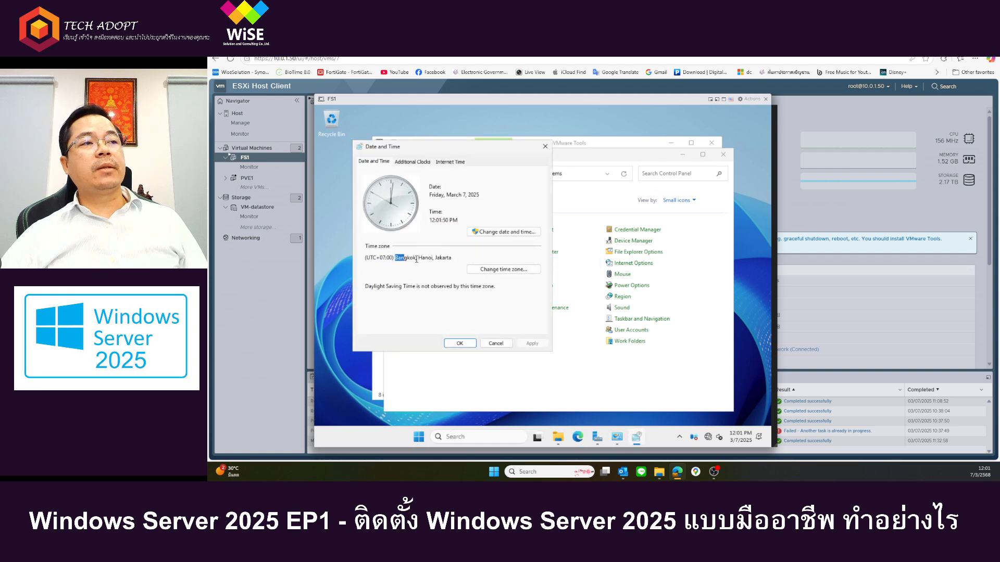
{"action": "left_click_drag", "start_coordinate": [417, 260], "coordinate": [451, 259]}
{"action": "left_click", "coordinate": [495, 343]}
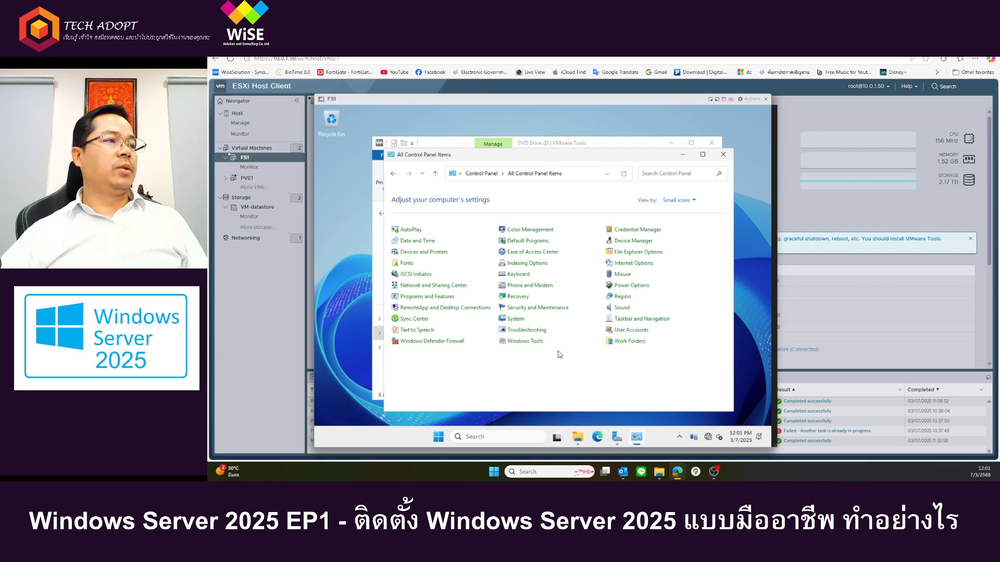
Step: Review the Region formats and the system locale for non-Unicode programs, then cancel the dialog
{"action": "left_click", "coordinate": [623, 298]}
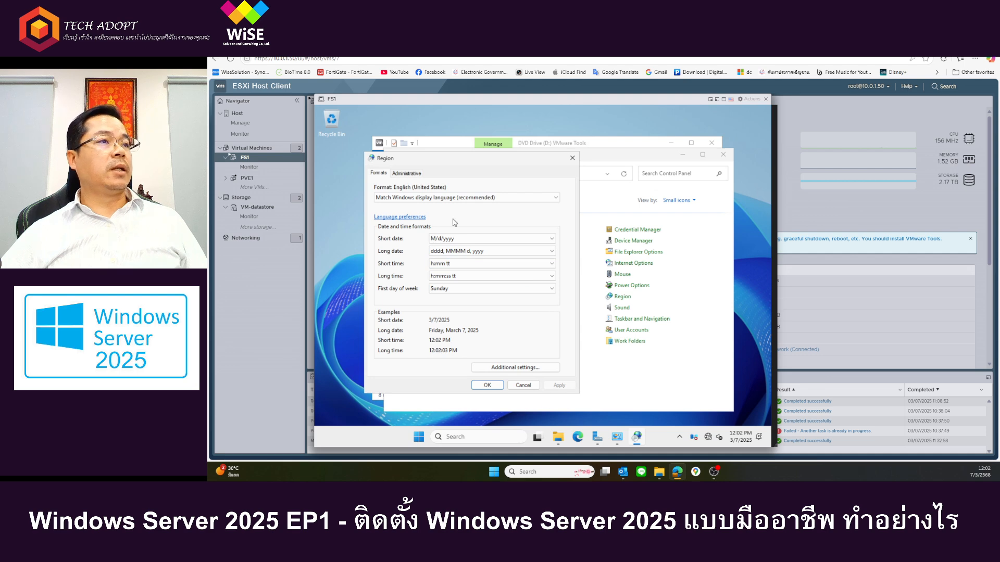
{"action": "left_click", "coordinate": [408, 174]}
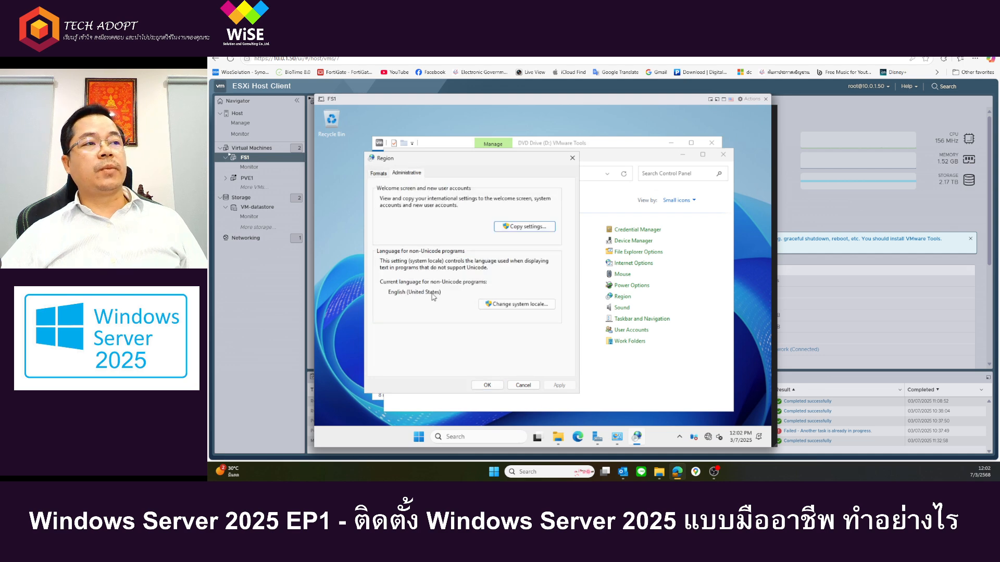
{"action": "left_click", "coordinate": [524, 386]}
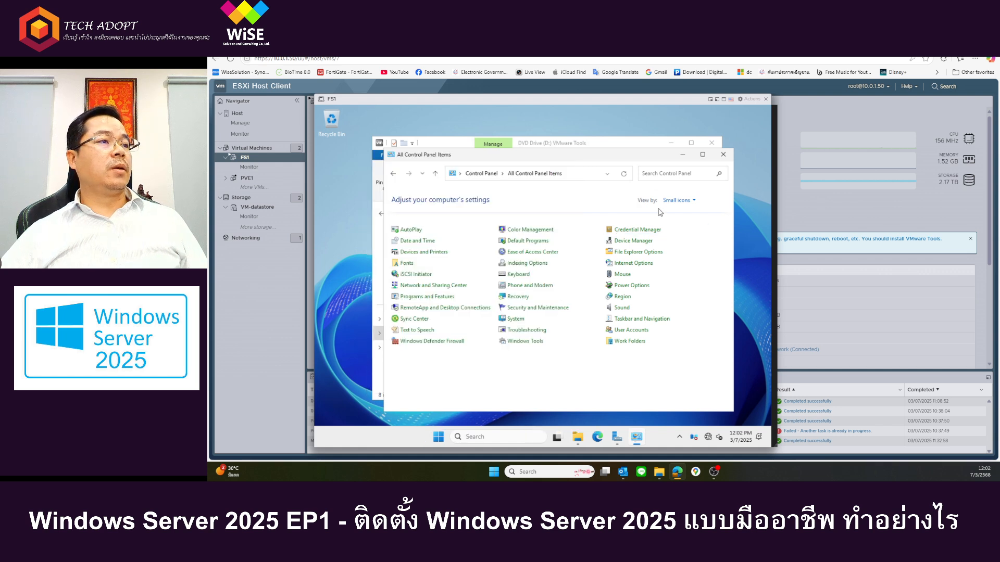
Step: Search Control Panel for lang and open the language preferences from the Region settings found
{"action": "left_click", "coordinate": [669, 174]}
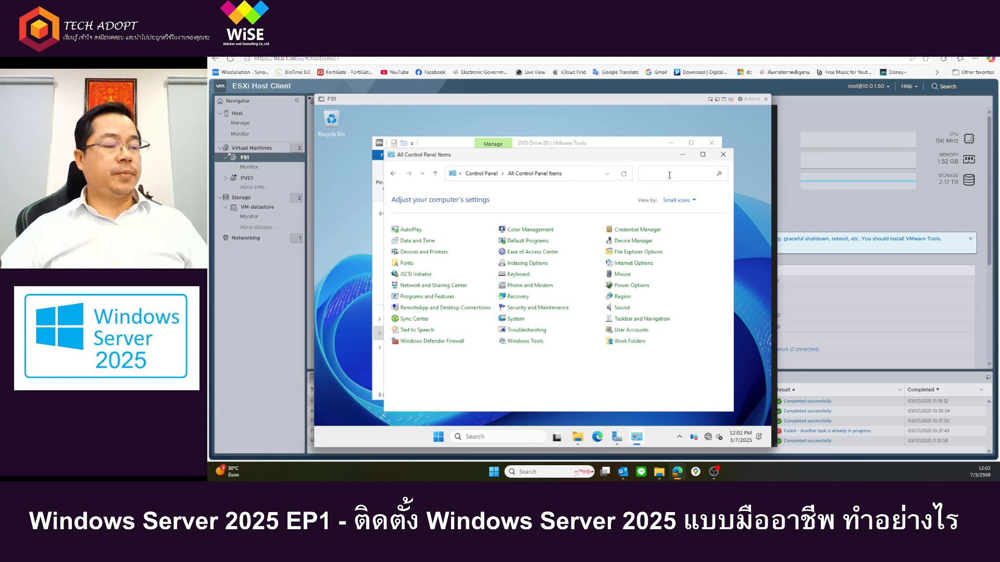
{"action": "type", "text": "labg"}
{"action": "key", "text": "BackSpace"}
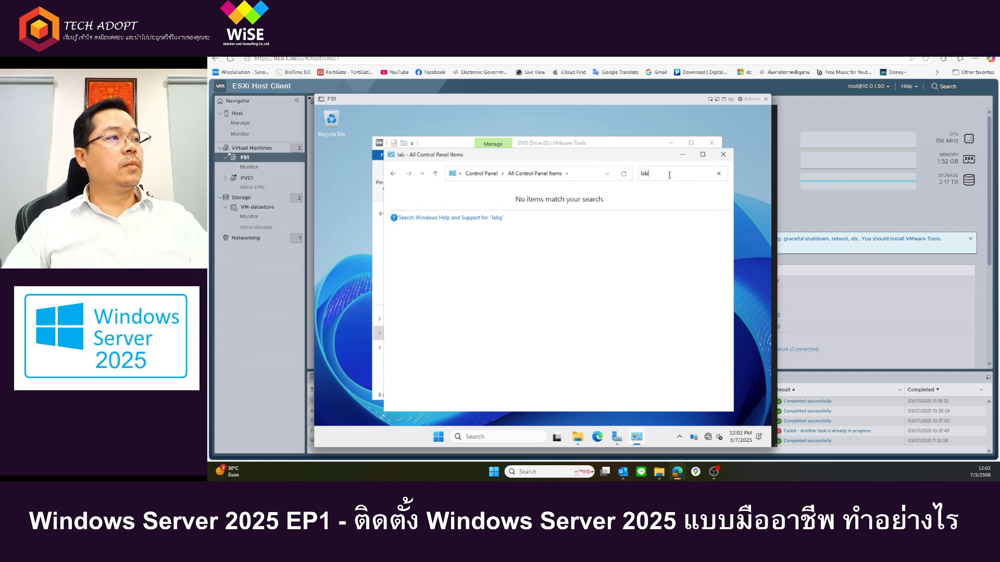
{"action": "key", "text": "BackSpace"}
{"action": "key", "text": "BackSpace"}
{"action": "type", "text": "ang"}
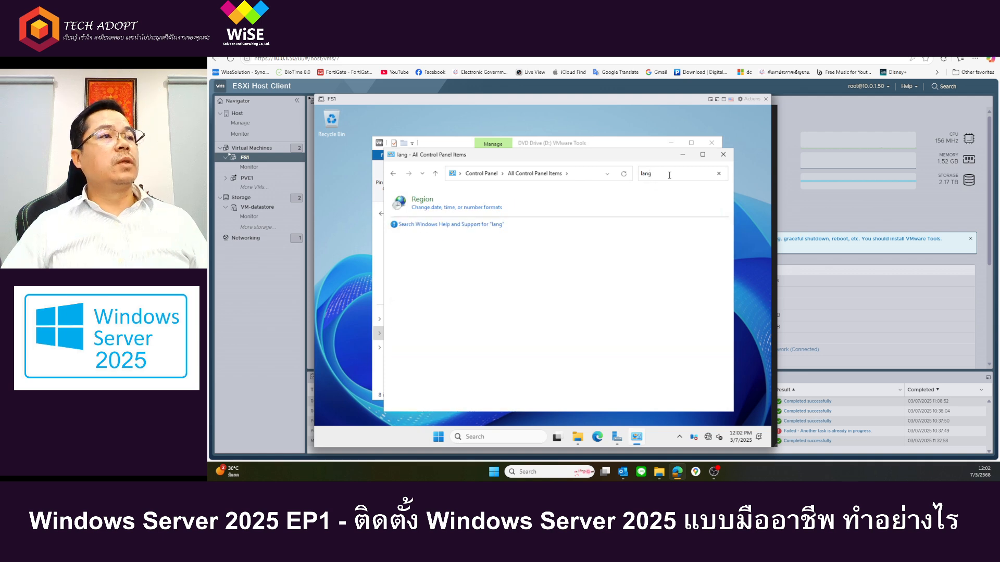
{"action": "left_click", "coordinate": [469, 209]}
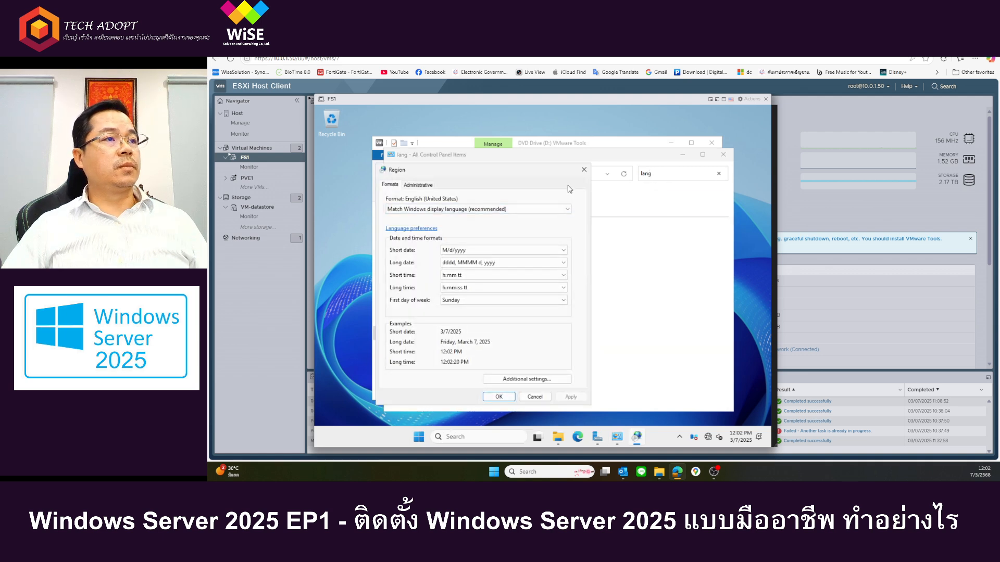
{"action": "left_click", "coordinate": [411, 229]}
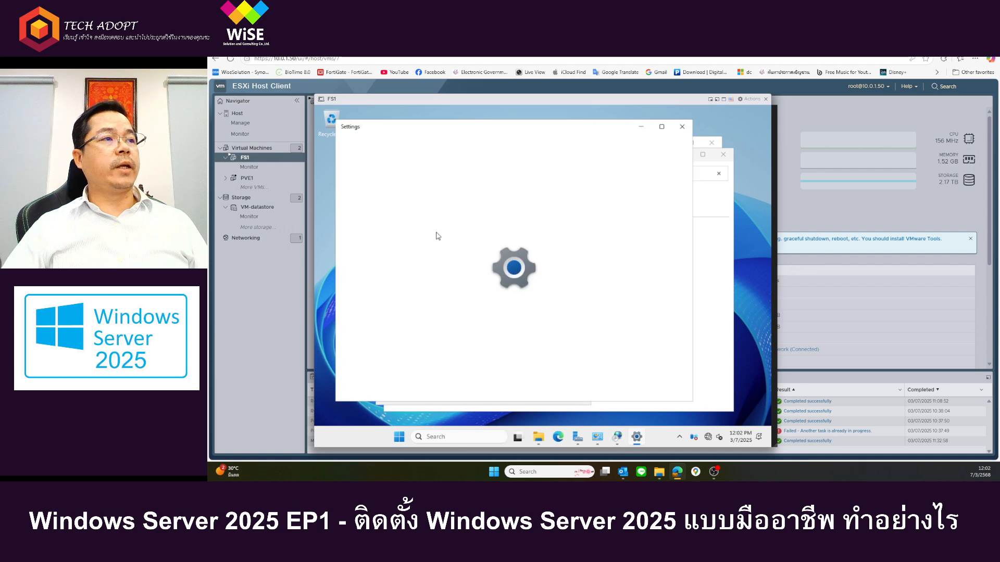
{"action": "left_click", "coordinate": [682, 126]}
{"action": "left_click", "coordinate": [399, 229]}
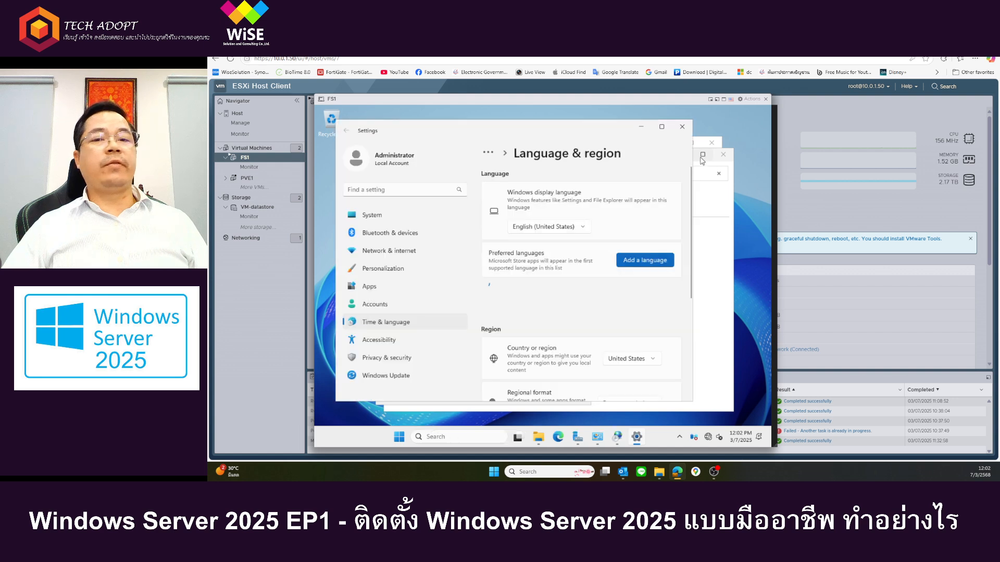
Step: Add Thai as a preferred language by searching for th and installing it
{"action": "left_click", "coordinate": [646, 261]}
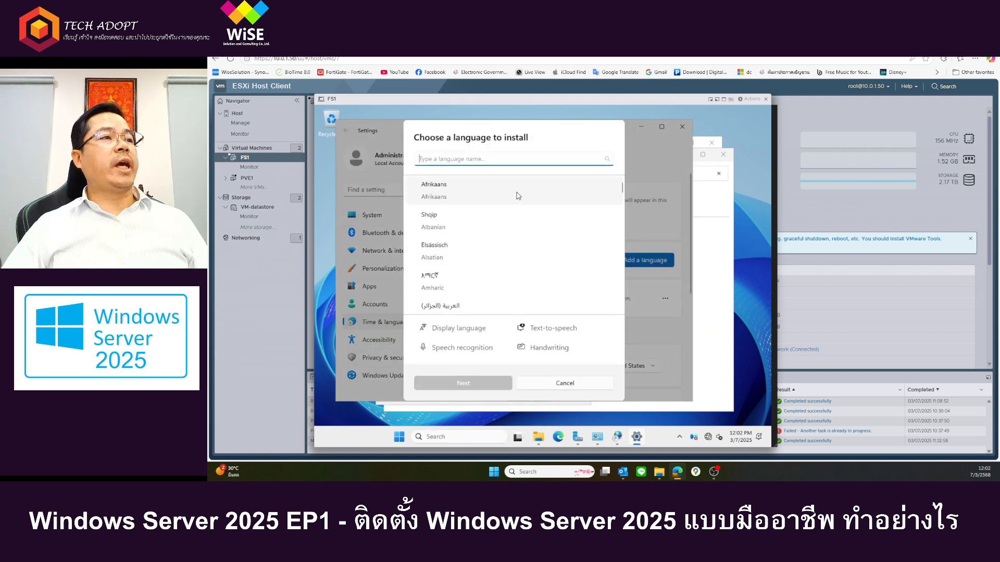
{"action": "type", "text": "th"}
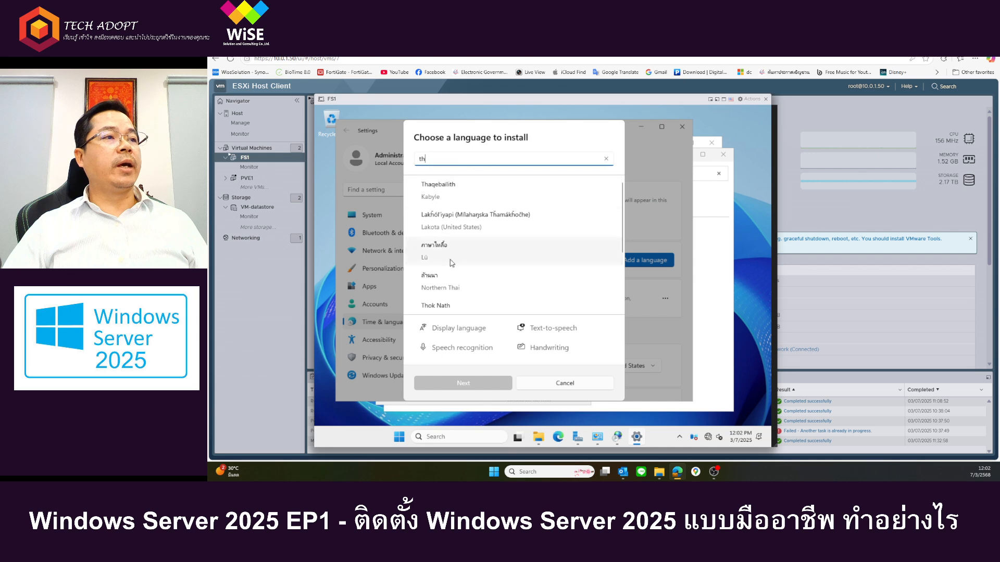
{"action": "scroll", "coordinate": [460, 291], "scroll_direction": "down", "scroll_amount": 2}
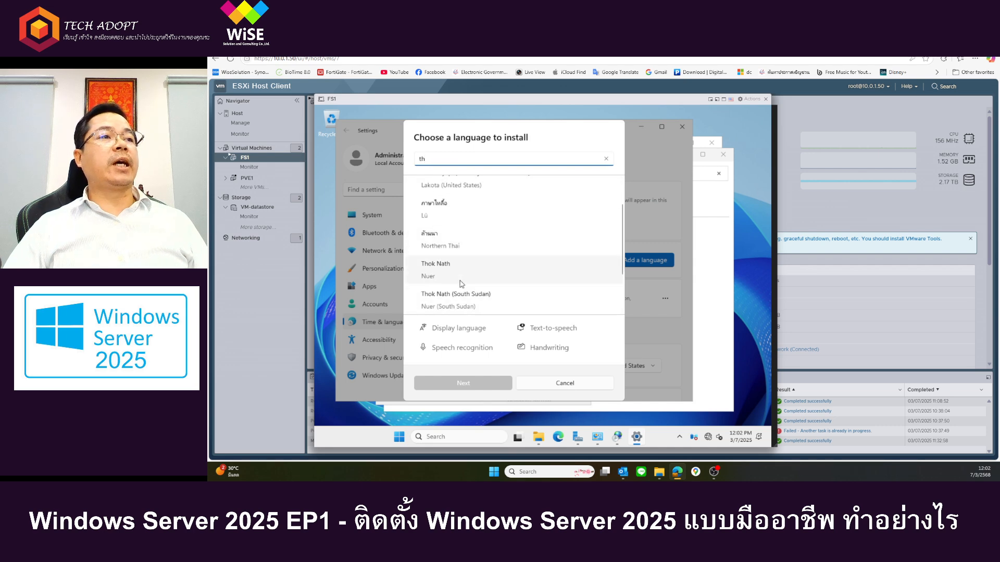
{"action": "scroll", "coordinate": [461, 273], "scroll_direction": "down", "scroll_amount": 3}
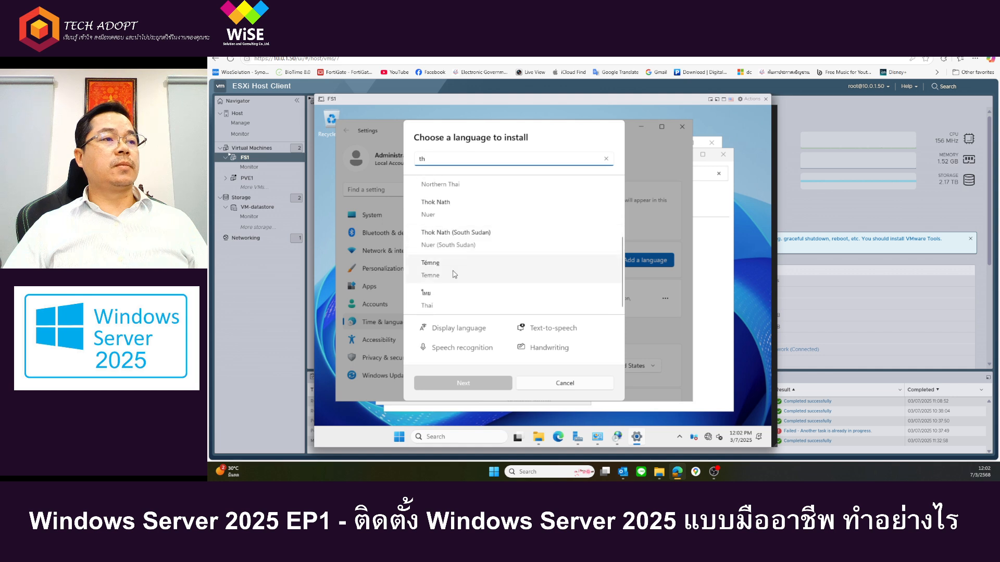
{"action": "left_click", "coordinate": [432, 303]}
{"action": "left_click", "coordinate": [456, 382]}
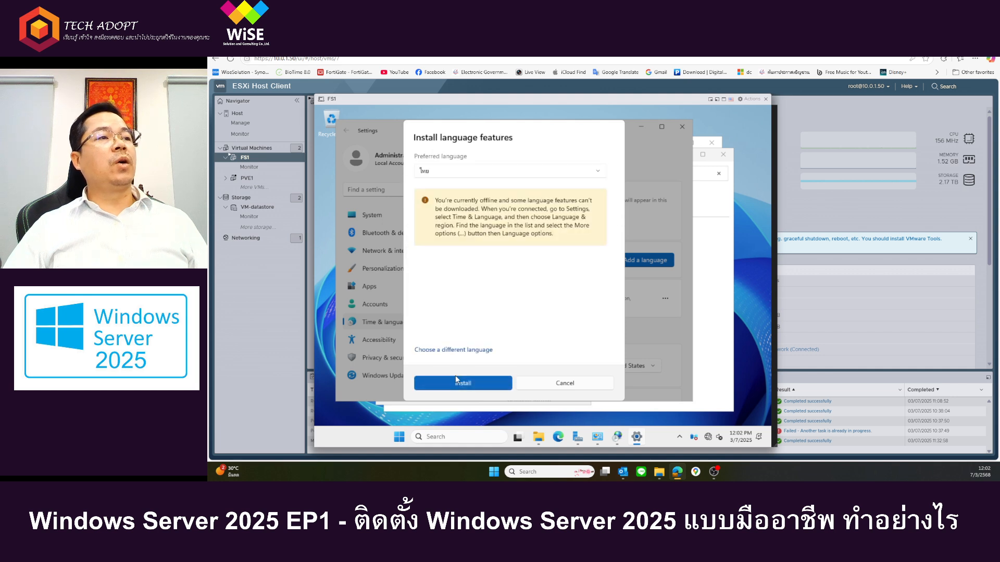
{"action": "left_click", "coordinate": [457, 379]}
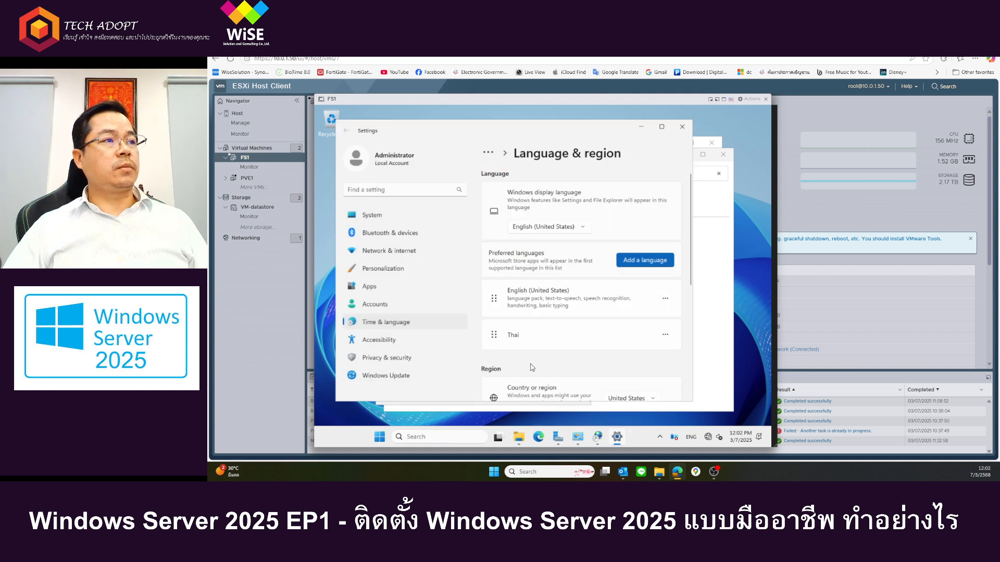
Step: Check the available keyboard layouts and look over the Language & region settings
{"action": "left_click", "coordinate": [690, 438]}
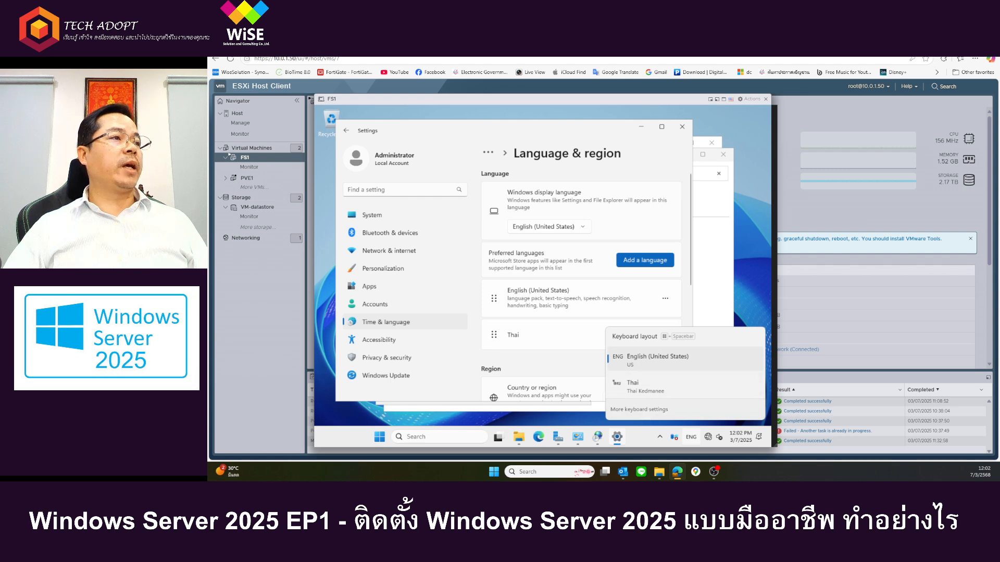
{"action": "left_click", "coordinate": [660, 139]}
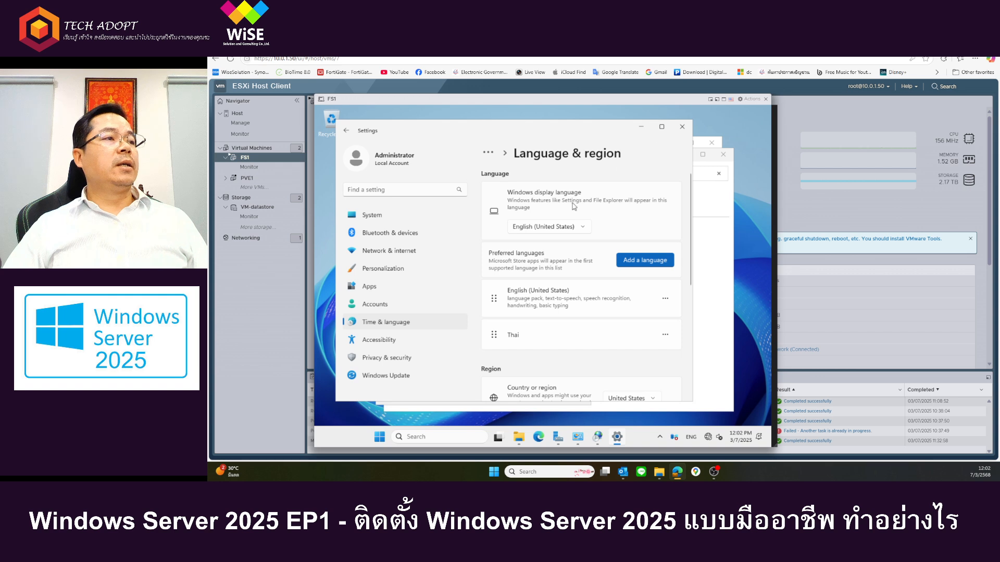
{"action": "scroll", "coordinate": [522, 264], "scroll_direction": "down", "scroll_amount": 2}
{"action": "scroll", "coordinate": [580, 309], "scroll_direction": "up", "scroll_amount": 2}
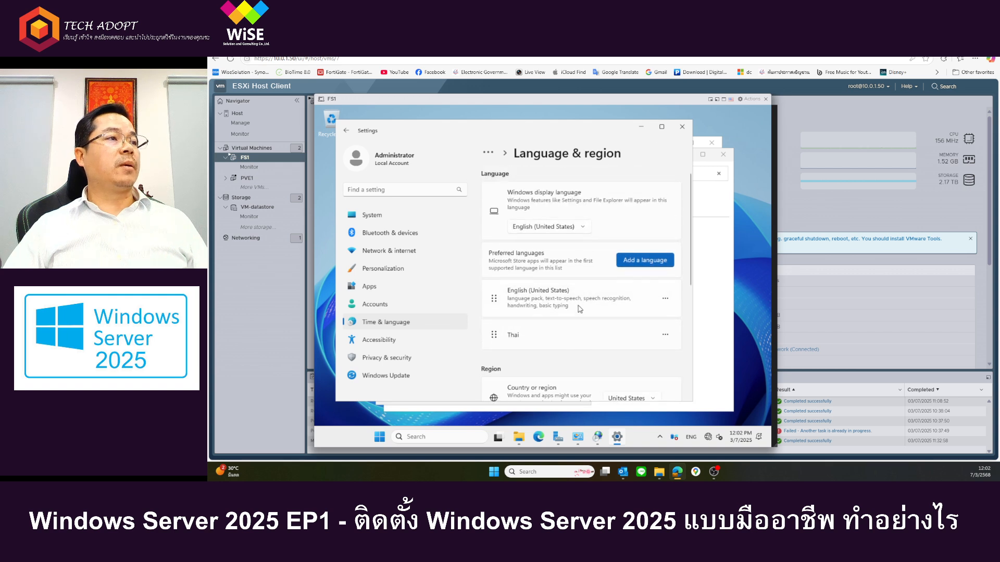
Step: Review Thai's language options and installed keyboard, close the settings, and open more keyboard settings from the keyboard layout list
{"action": "scroll", "coordinate": [531, 209], "scroll_direction": "down", "scroll_amount": 1}
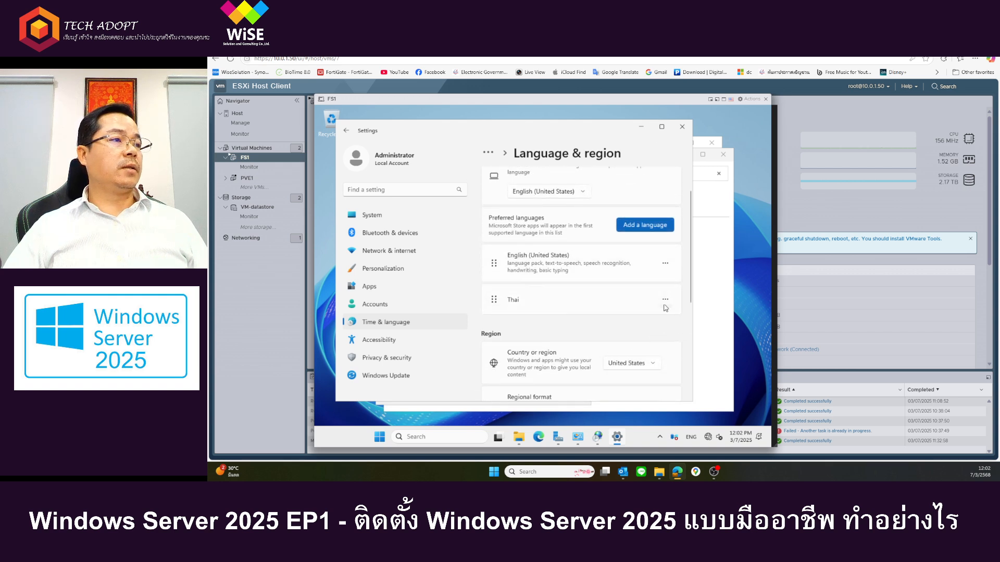
{"action": "left_click", "coordinate": [665, 302]}
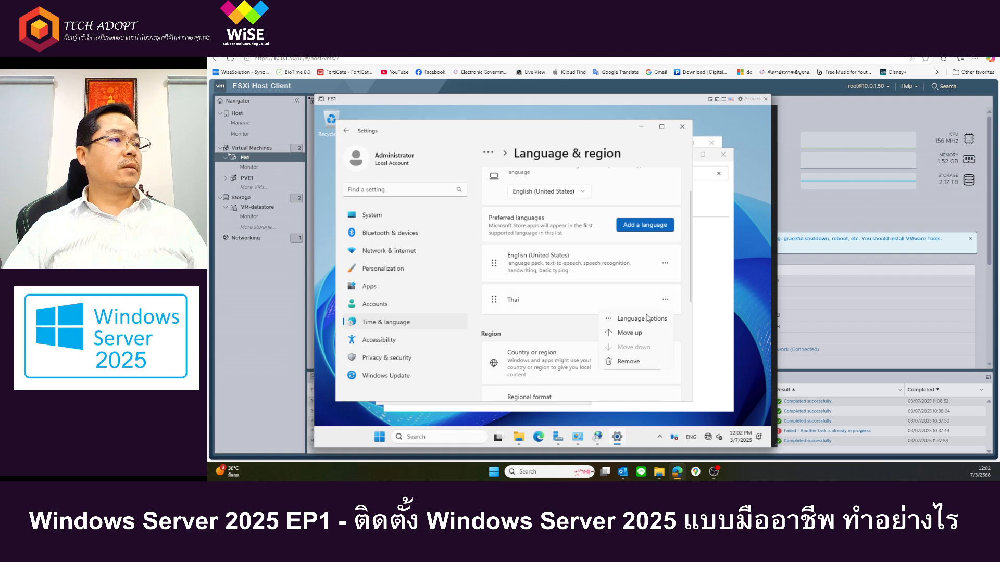
{"action": "left_click", "coordinate": [647, 318]}
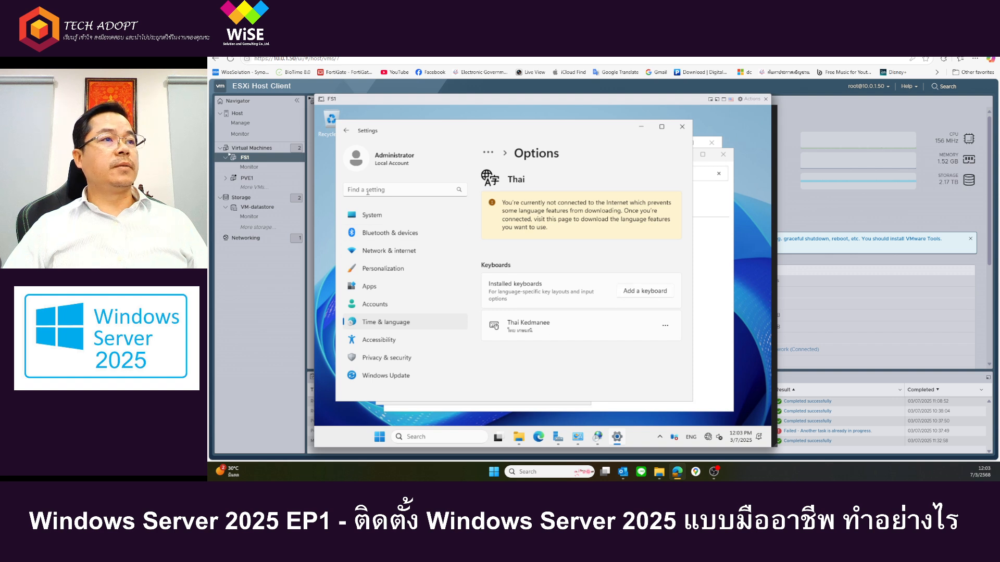
{"action": "left_click", "coordinate": [683, 127]}
{"action": "left_click", "coordinate": [498, 397]}
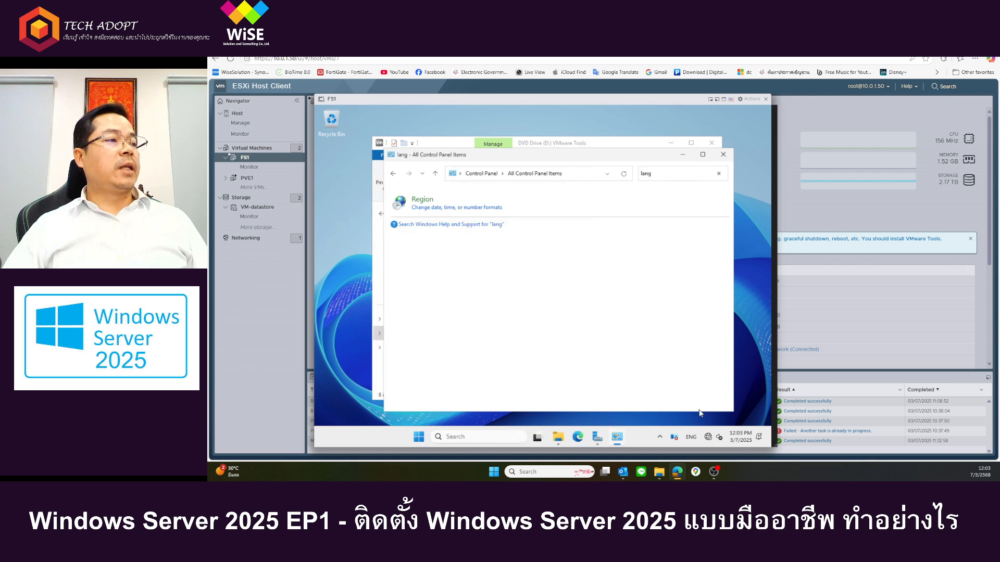
{"action": "left_click", "coordinate": [693, 439]}
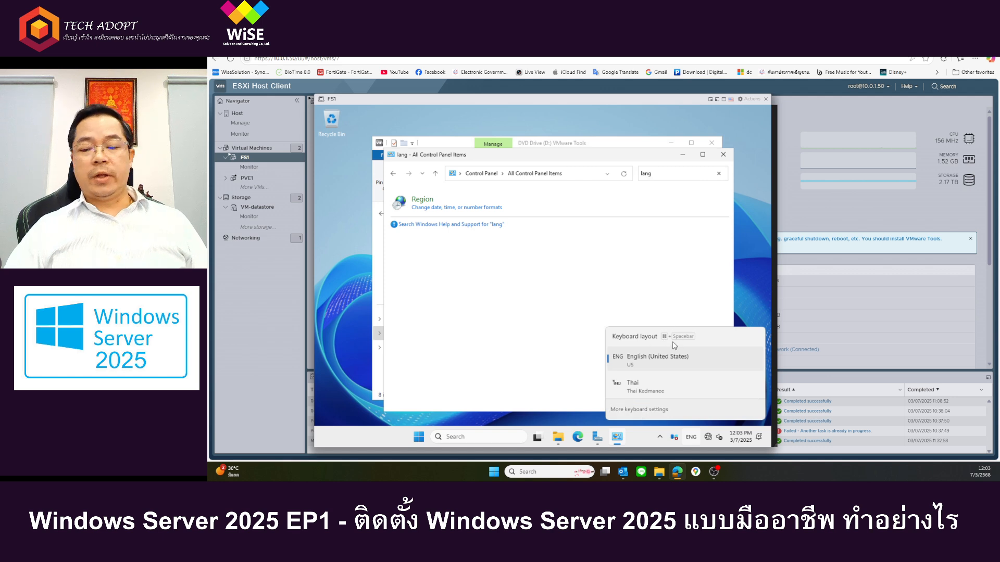
{"action": "left_click", "coordinate": [645, 412]}
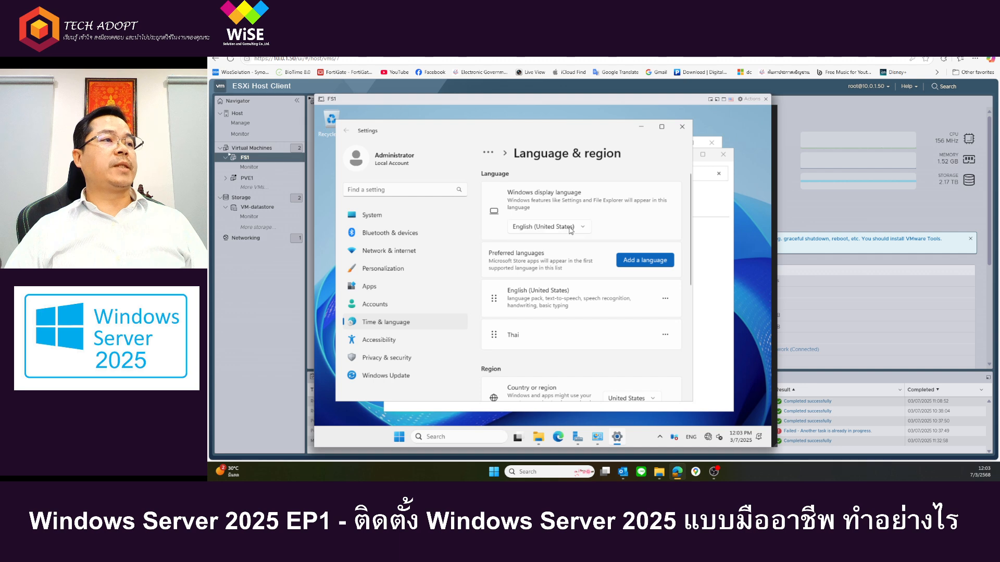
{"action": "left_click", "coordinate": [641, 263]}
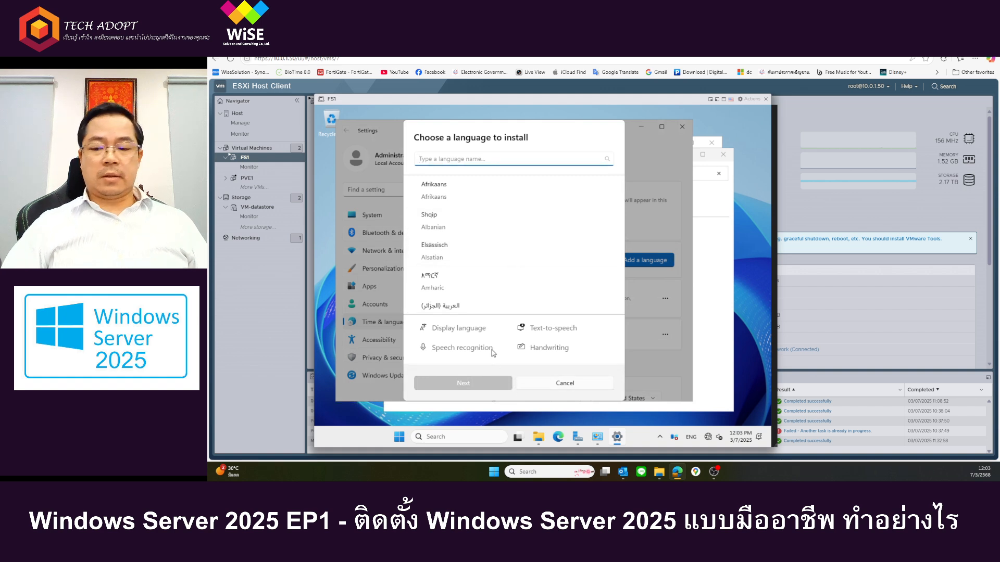
{"action": "type", "text": "w"}
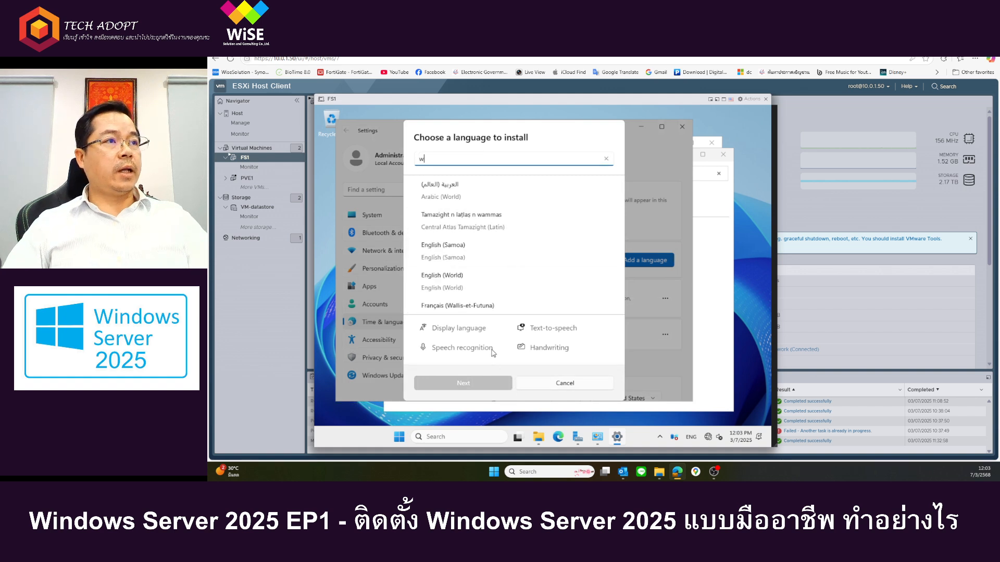
{"action": "type", "text": "m"}
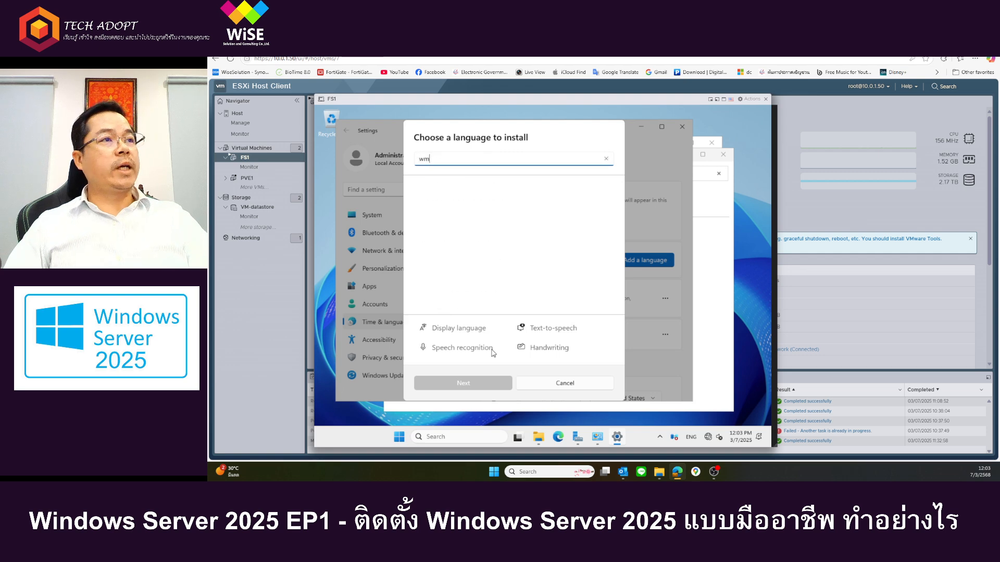
{"action": "key", "text": "BackSpace"}
{"action": "key", "text": "BackSpace"}
{"action": "type", "text": "w"}
{"action": "key", "text": "BackSpace"}
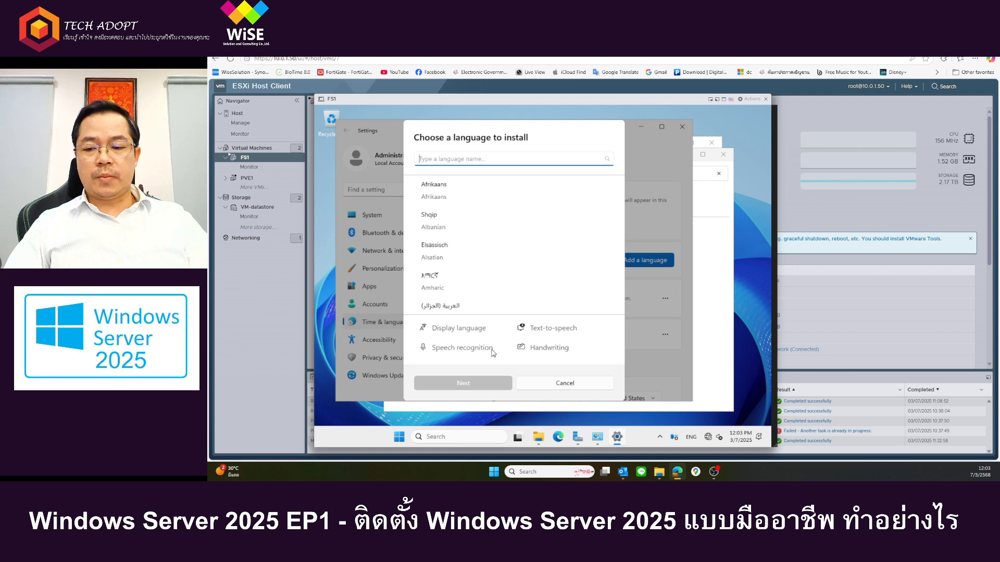
{"action": "type", "text": "thai"}
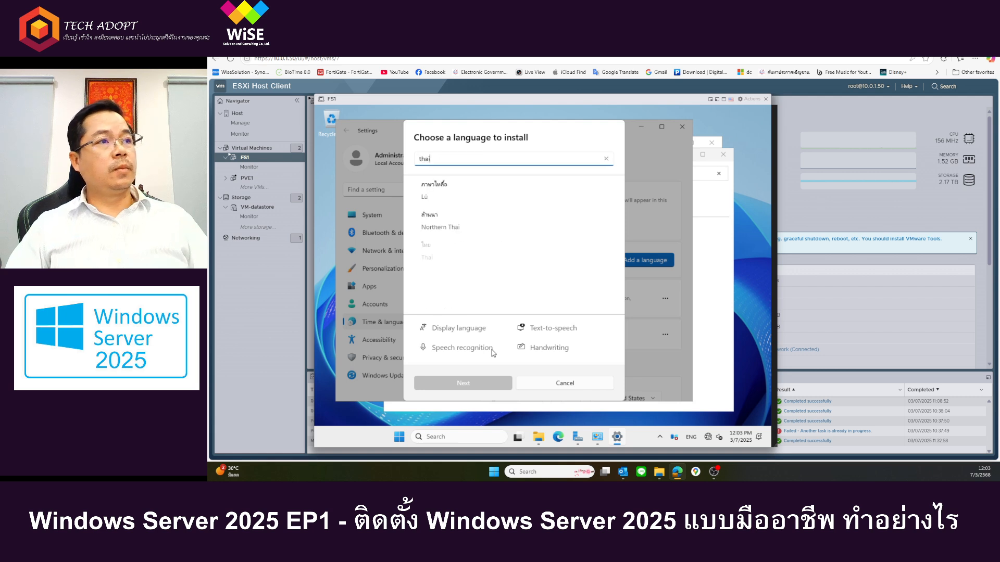
{"action": "left_click", "coordinate": [573, 386]}
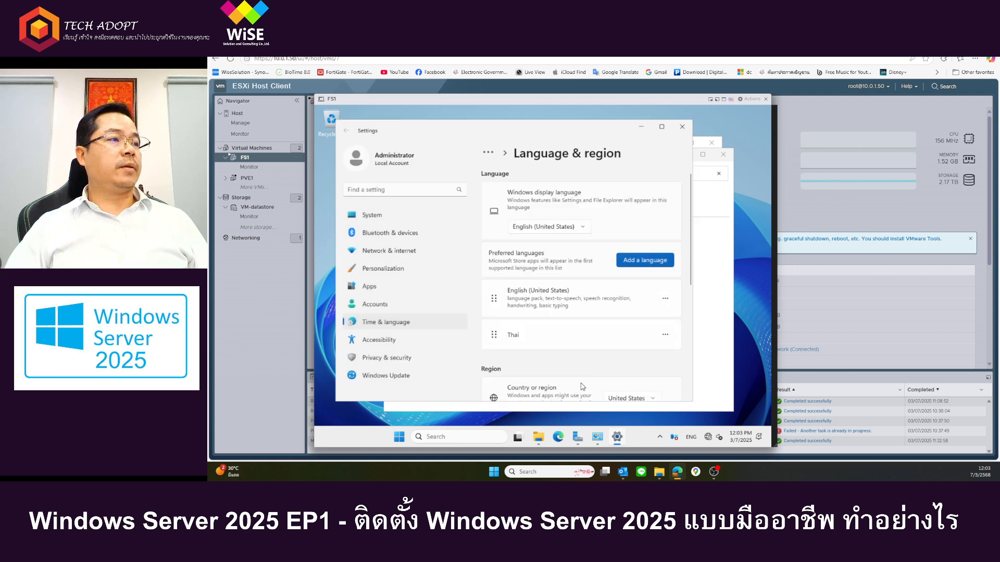
Step: Review the administrative language settings and the additional number format settings, then cancel the format customization
{"action": "scroll", "coordinate": [621, 341], "scroll_direction": "down", "scroll_amount": 2}
{"action": "scroll", "coordinate": [621, 342], "scroll_direction": "down", "scroll_amount": 3}
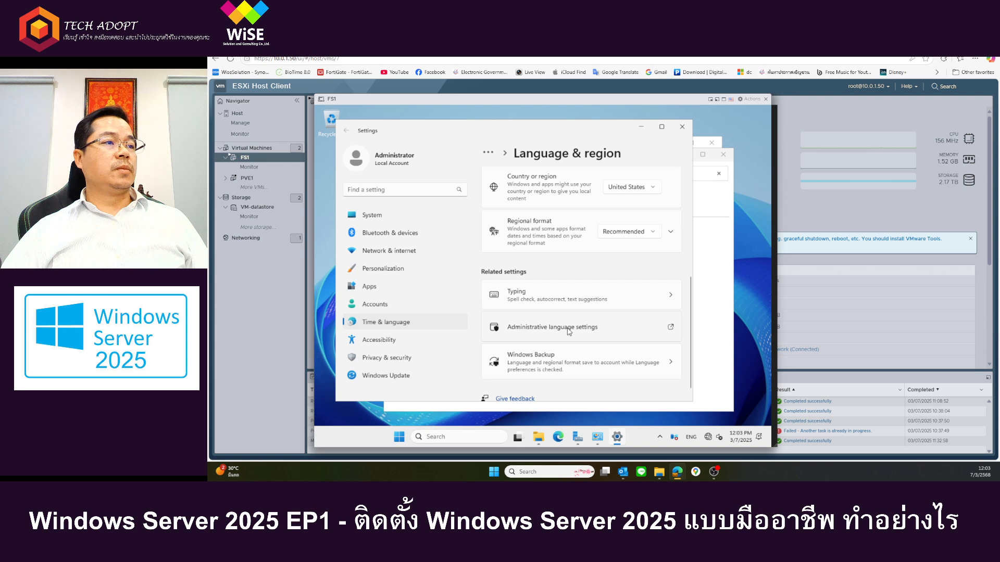
{"action": "left_click", "coordinate": [568, 329]}
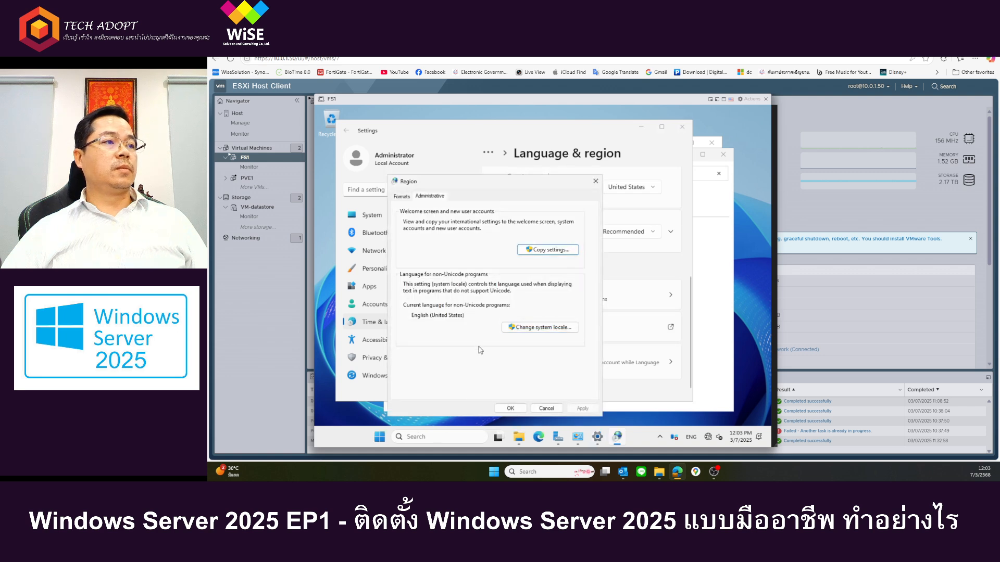
{"action": "left_click", "coordinate": [532, 328]}
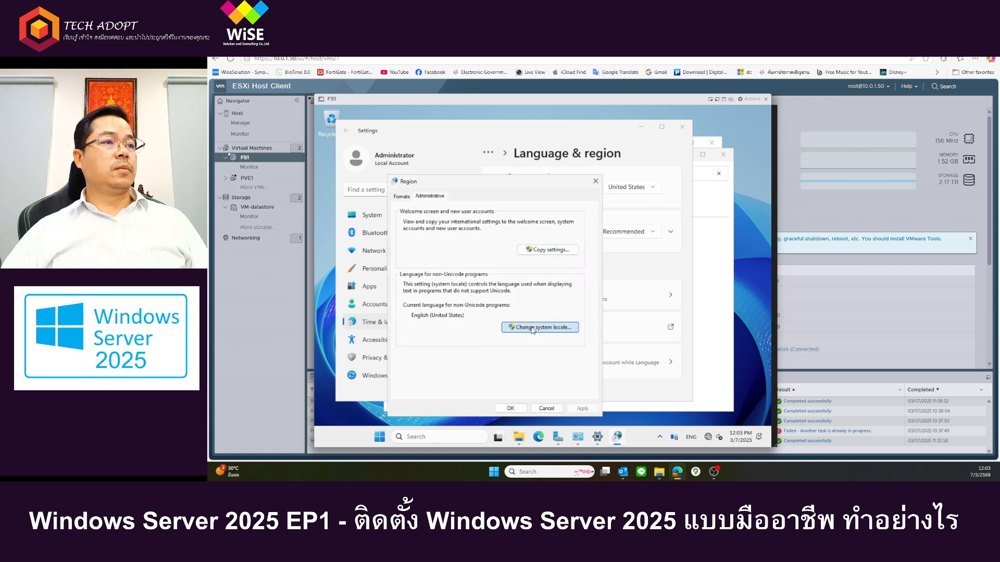
{"action": "left_click", "coordinate": [401, 197]}
{"action": "left_click", "coordinate": [527, 394]}
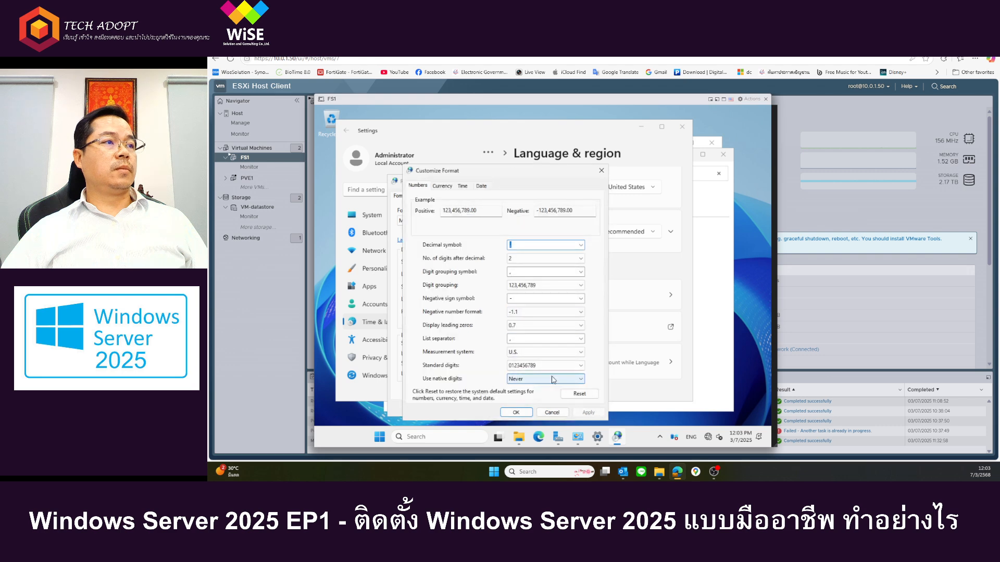
{"action": "left_click", "coordinate": [552, 413]}
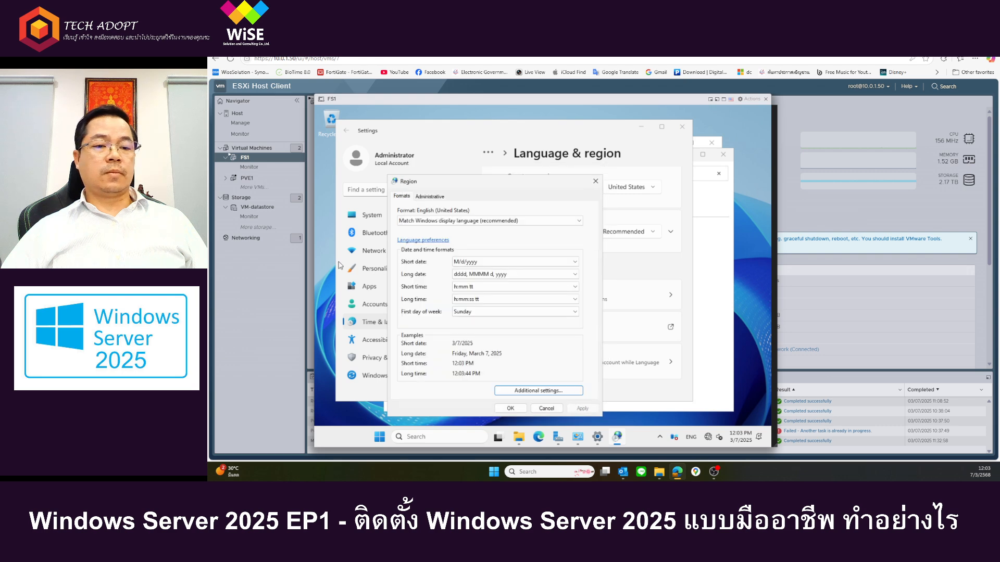
Step: Set the hot key for switching between input languages to Grave Accent in the advanced keyboard settings and confirm the open dialogs
{"action": "left_click", "coordinate": [367, 321]}
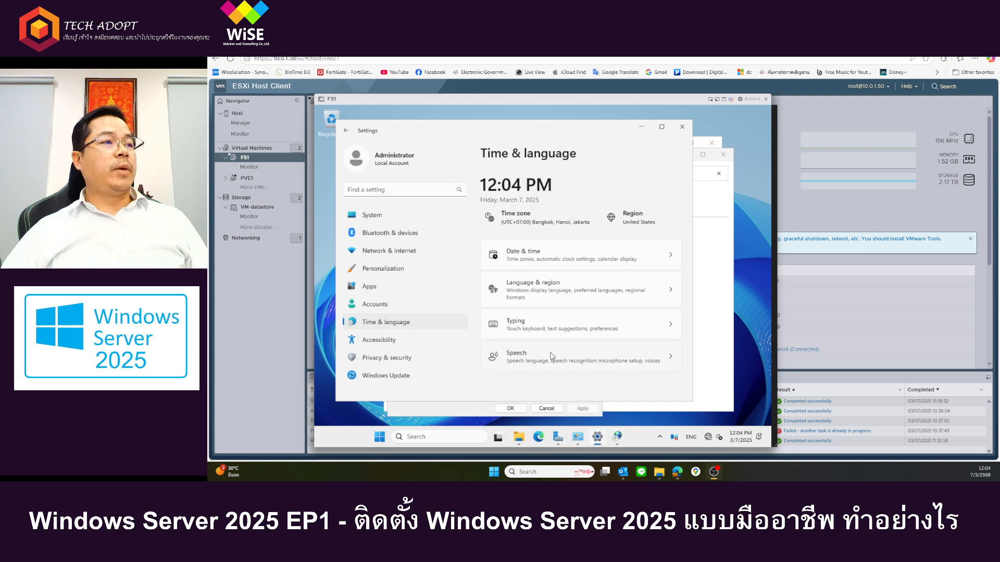
{"action": "left_click", "coordinate": [628, 334]}
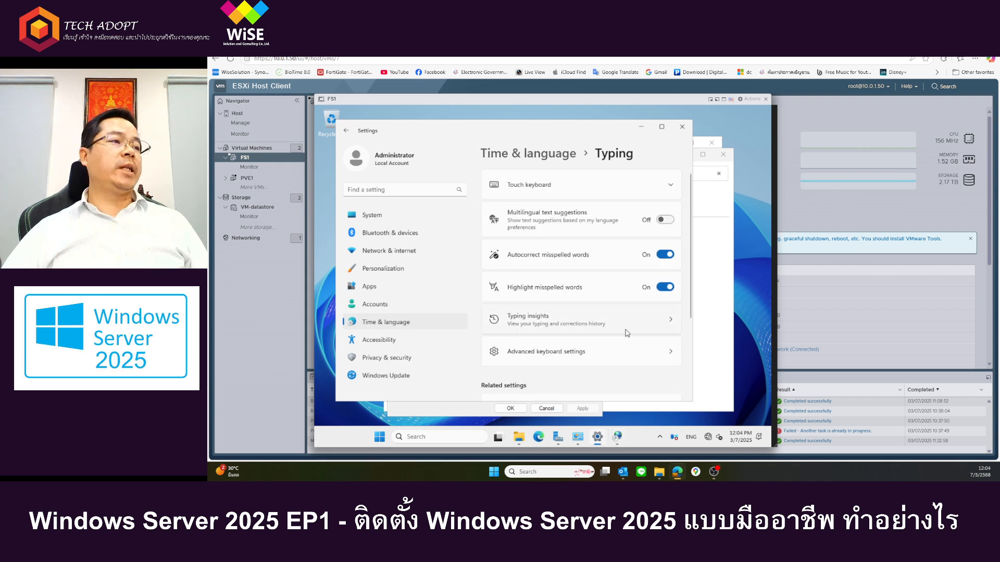
{"action": "left_click", "coordinate": [541, 357]}
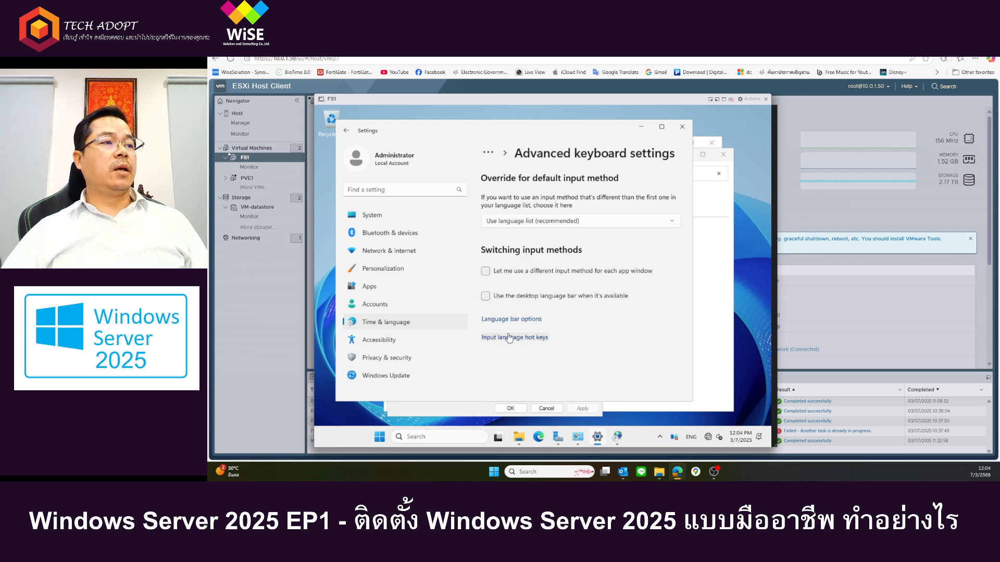
{"action": "left_click", "coordinate": [516, 338]}
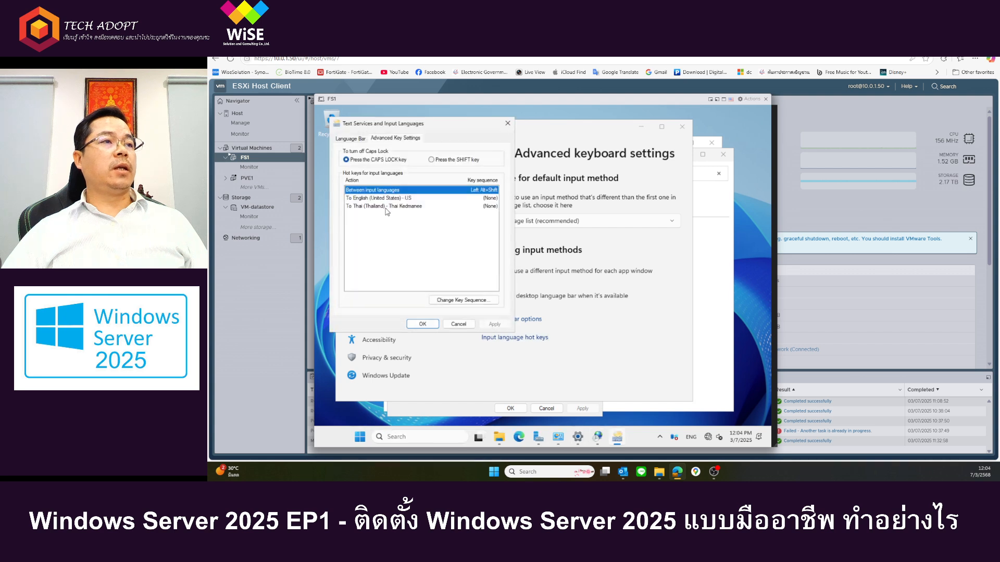
{"action": "left_click", "coordinate": [440, 298]}
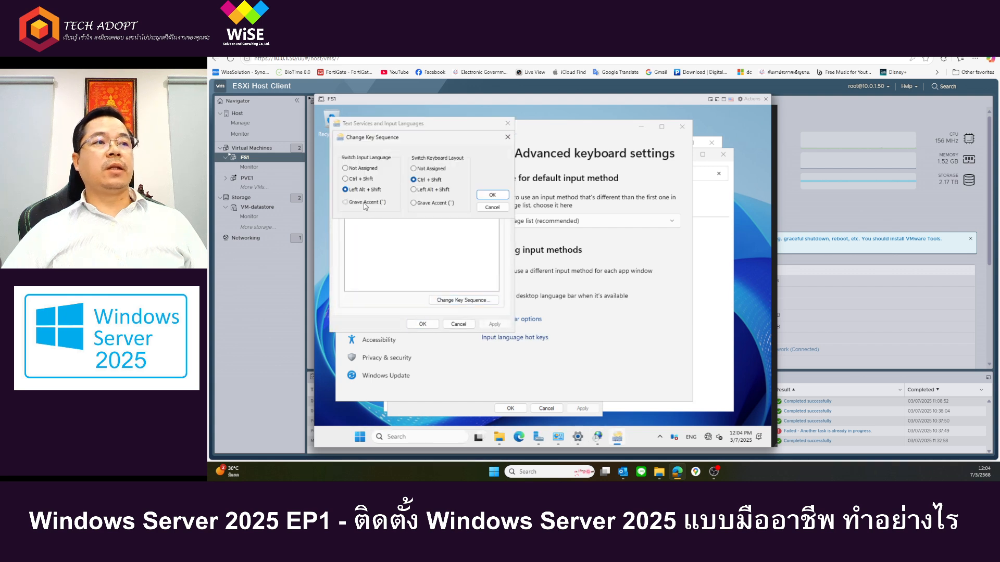
{"action": "left_click", "coordinate": [365, 204]}
{"action": "left_click", "coordinate": [492, 195]}
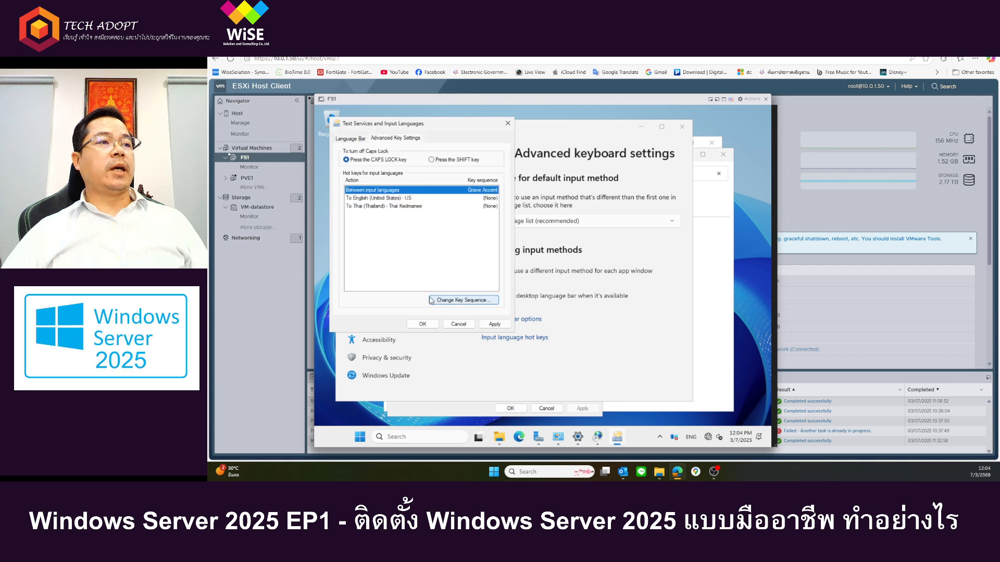
{"action": "left_click", "coordinate": [422, 324]}
{"action": "left_click", "coordinate": [521, 409]}
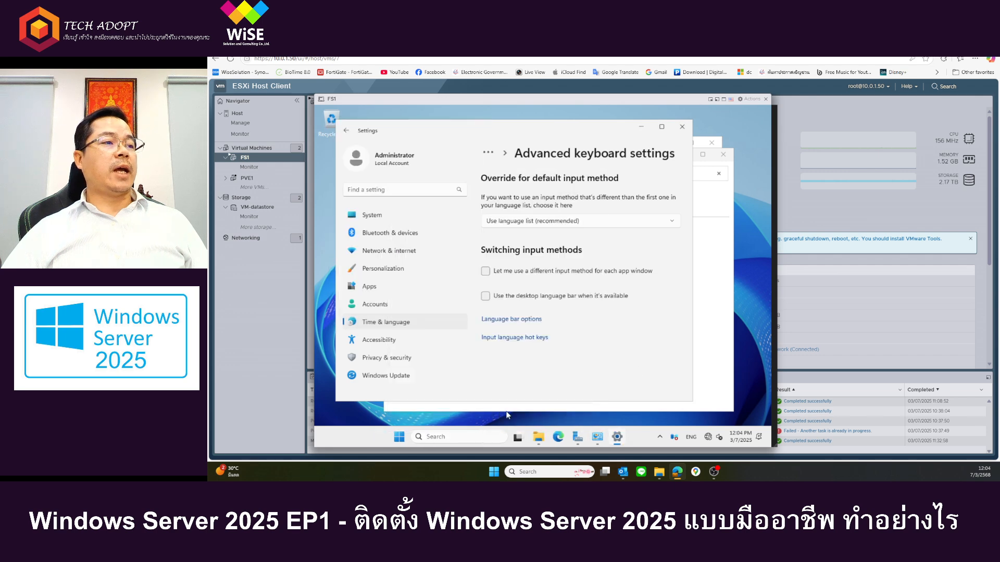
Step: Check the available keyboard layouts once more, then close the Settings and Control Panel windows
{"action": "left_click", "coordinate": [693, 442]}
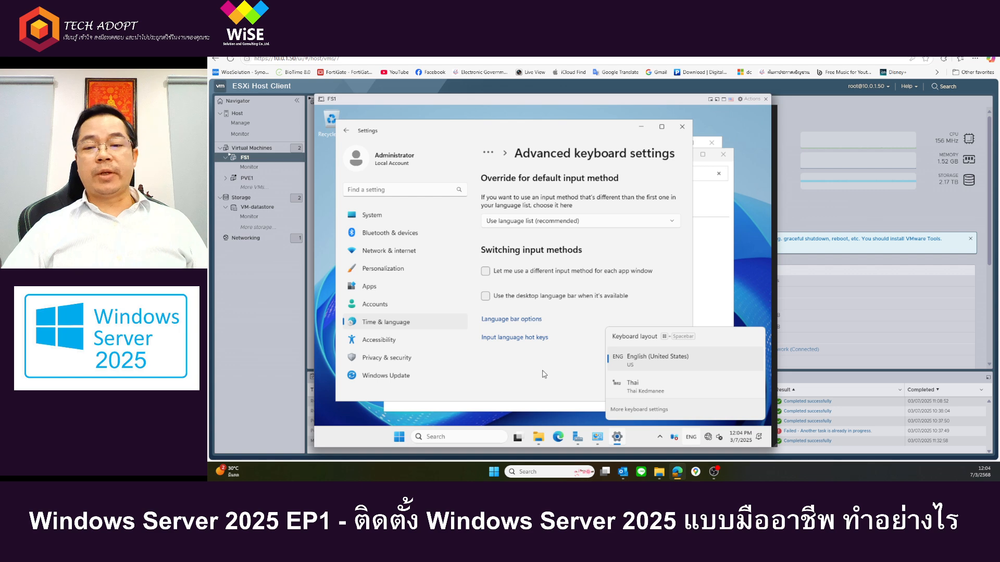
{"action": "left_click", "coordinate": [514, 393]}
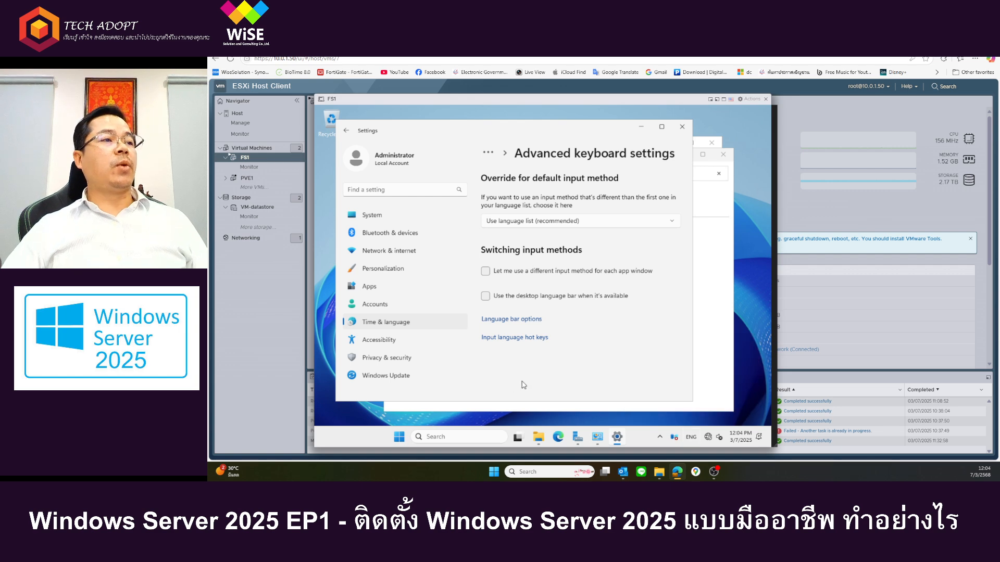
{"action": "left_click", "coordinate": [682, 127]}
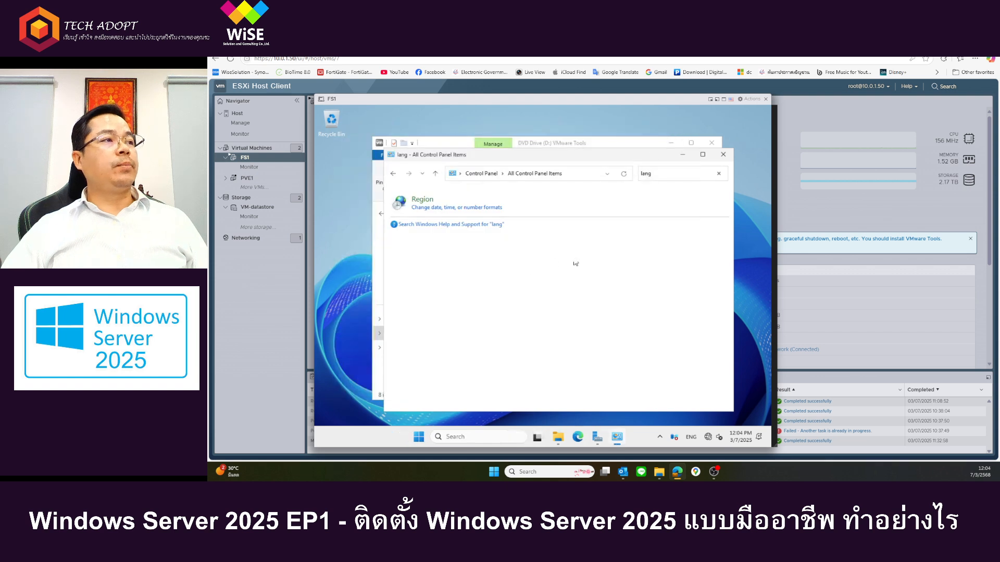
{"action": "left_click", "coordinate": [723, 155]}
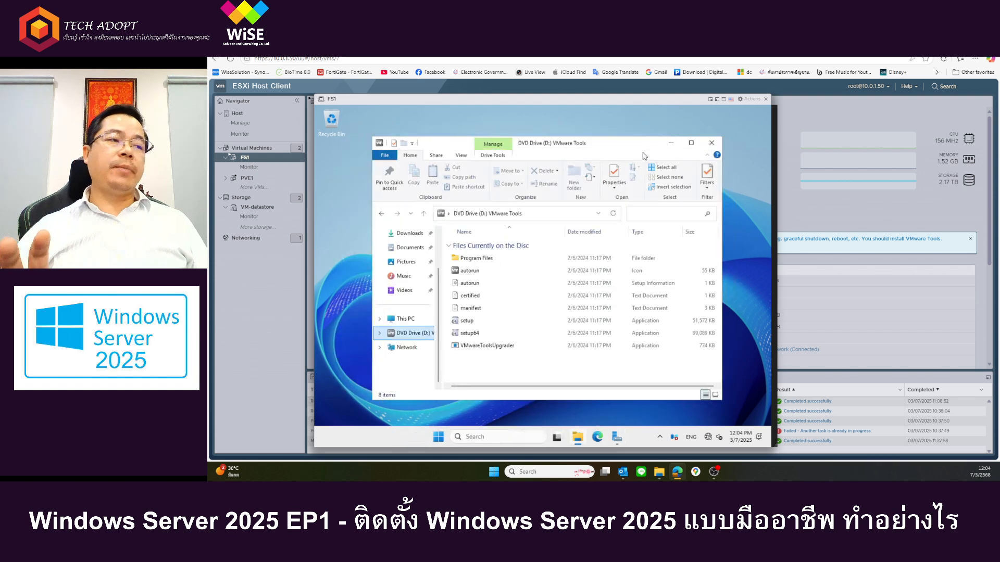
Step: Install VMware Tools by running setup64 from the DVD drive with the Typical setup type, then restart the server
{"action": "double_click", "coordinate": [465, 332]}
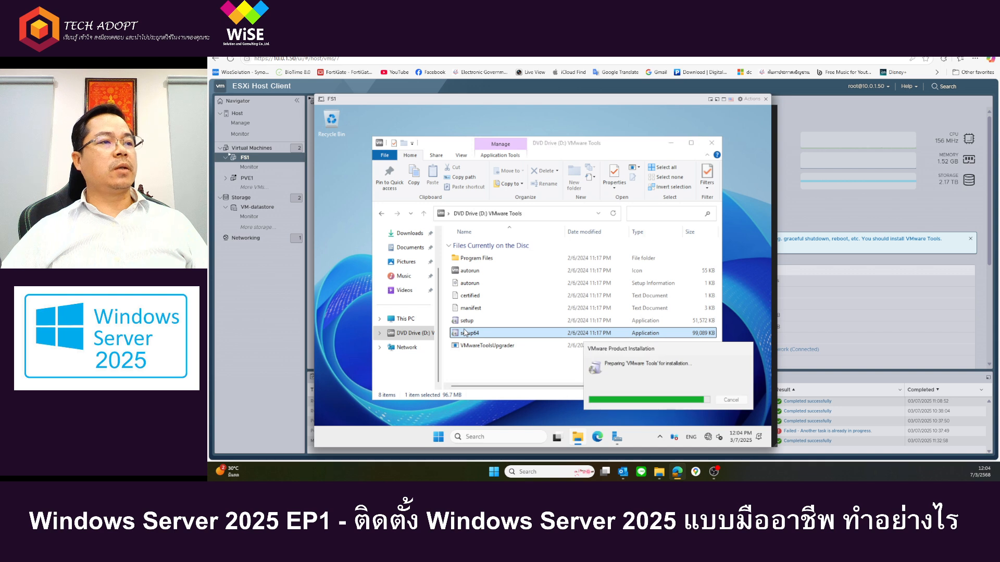
{"action": "left_click", "coordinate": [671, 143]}
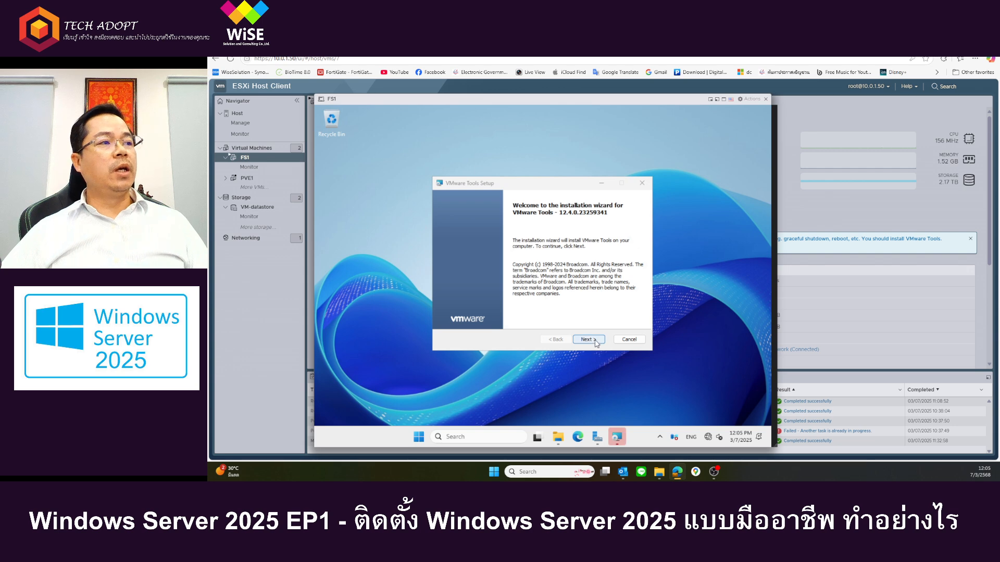
{"action": "left_click", "coordinate": [588, 339]}
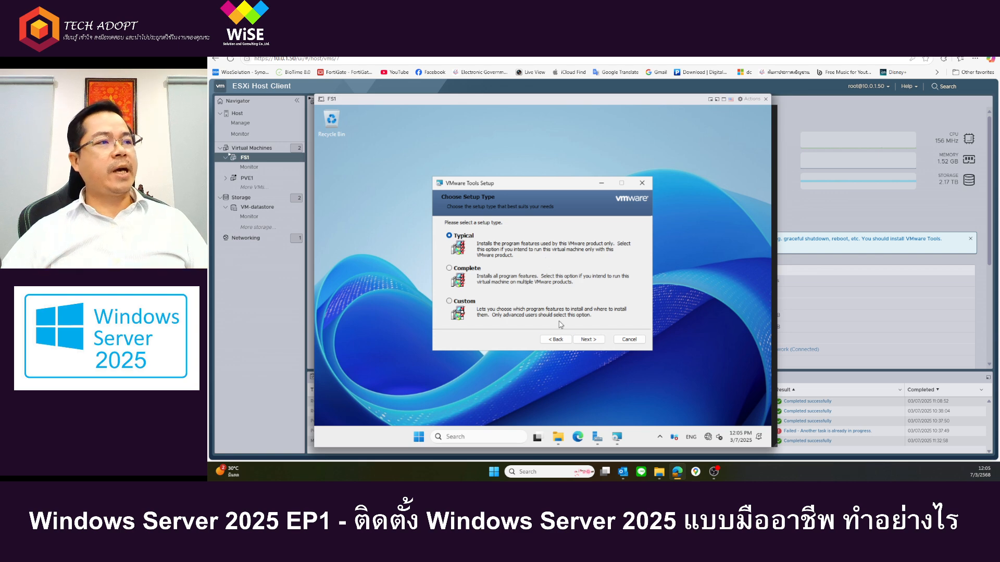
{"action": "left_click", "coordinate": [589, 341]}
{"action": "left_click", "coordinate": [589, 342]}
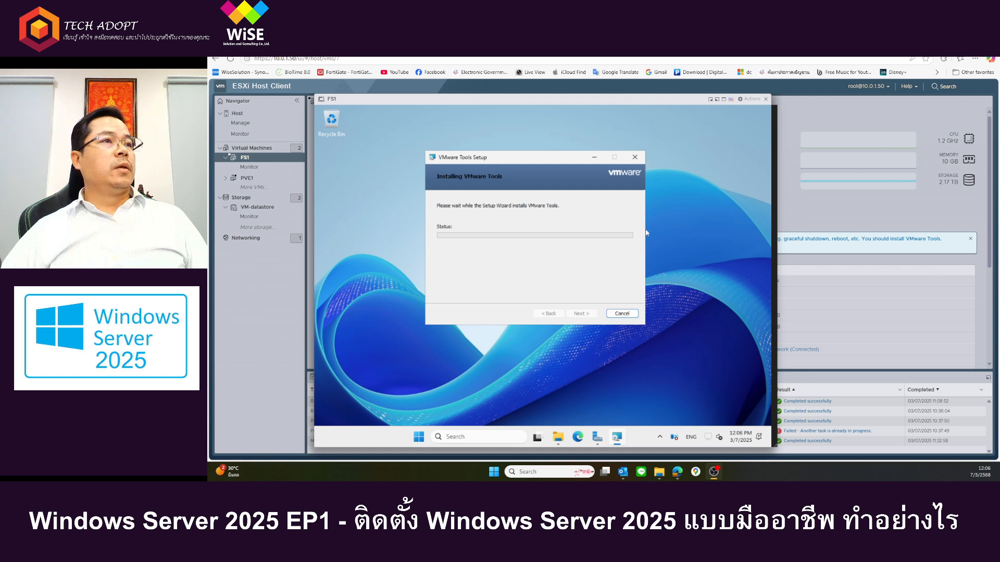
{"action": "left_click", "coordinate": [581, 313]}
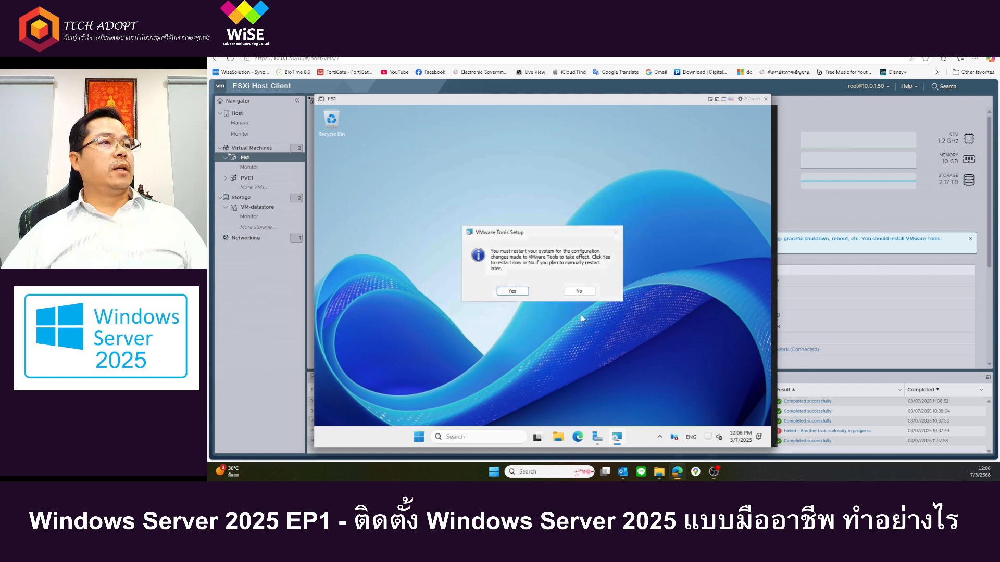
{"action": "left_click", "coordinate": [521, 295]}
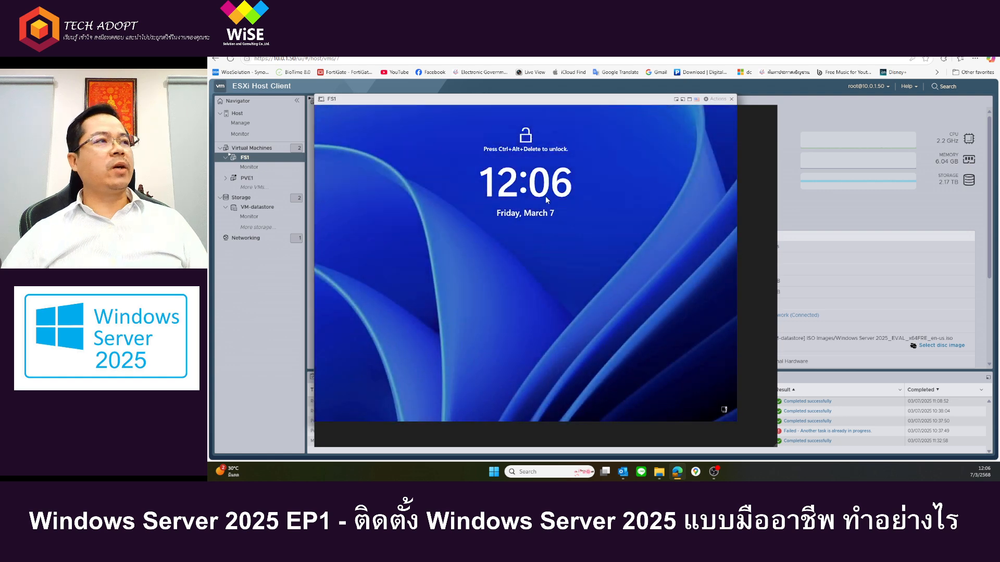
Step: Send the unlock key combination to the FS1 console through the guest OS options and sign in as Administrator with the account password
{"action": "left_click", "coordinate": [715, 99]}
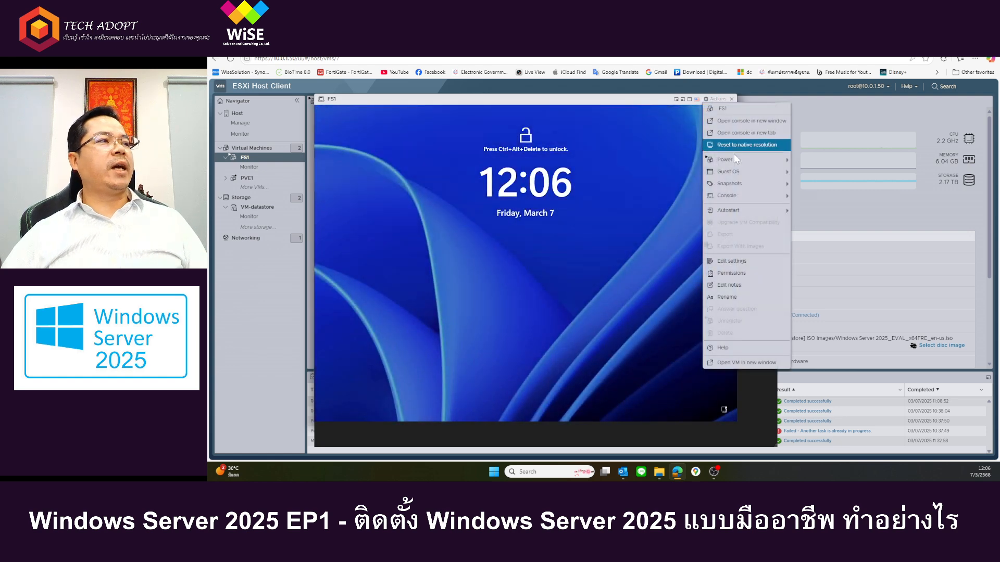
{"action": "mouse_move", "coordinate": [735, 160]}
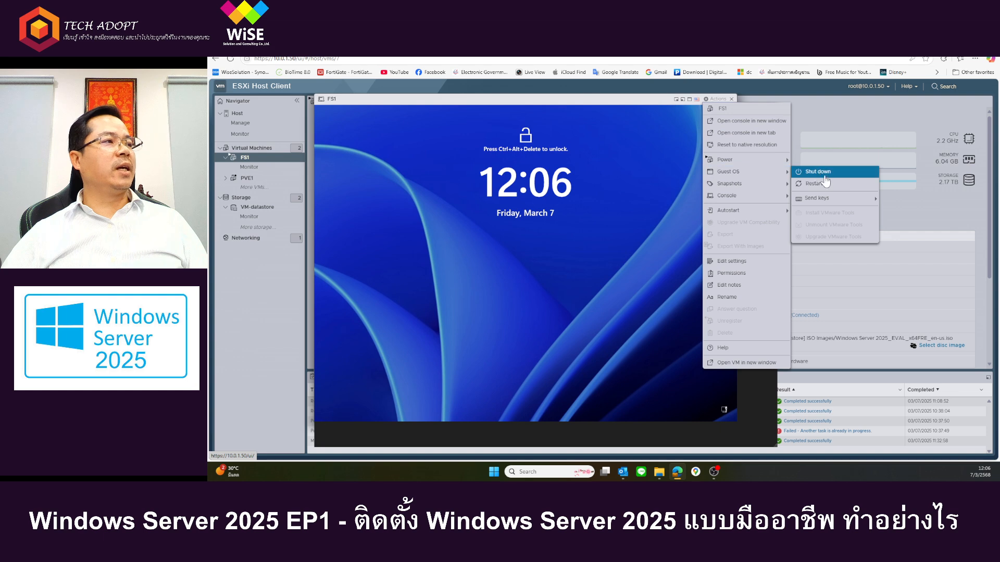
{"action": "mouse_move", "coordinate": [828, 202]}
{"action": "left_click", "coordinate": [909, 198]}
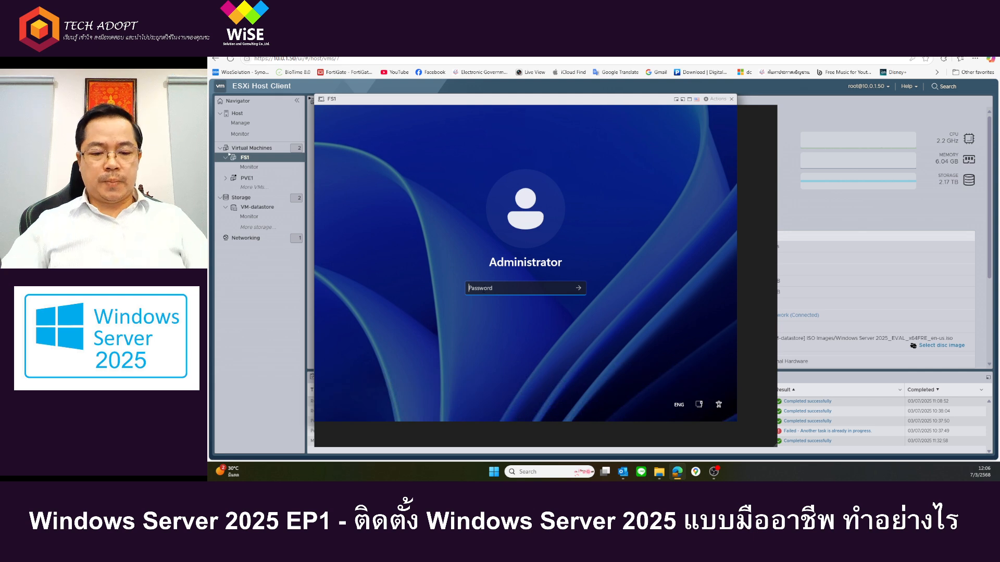
{"action": "type", "text": "P"}
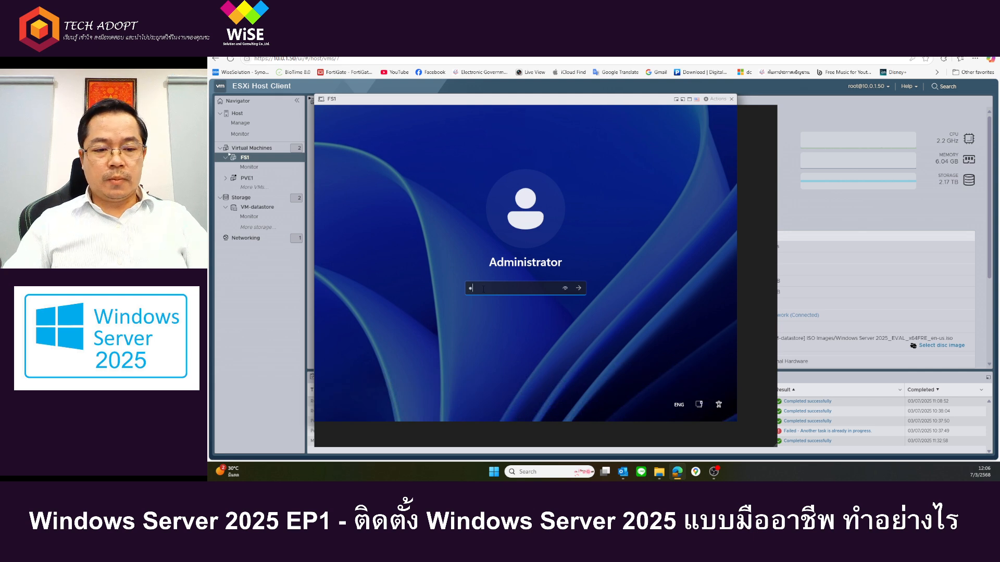
{"action": "key", "text": "BackSpace"}
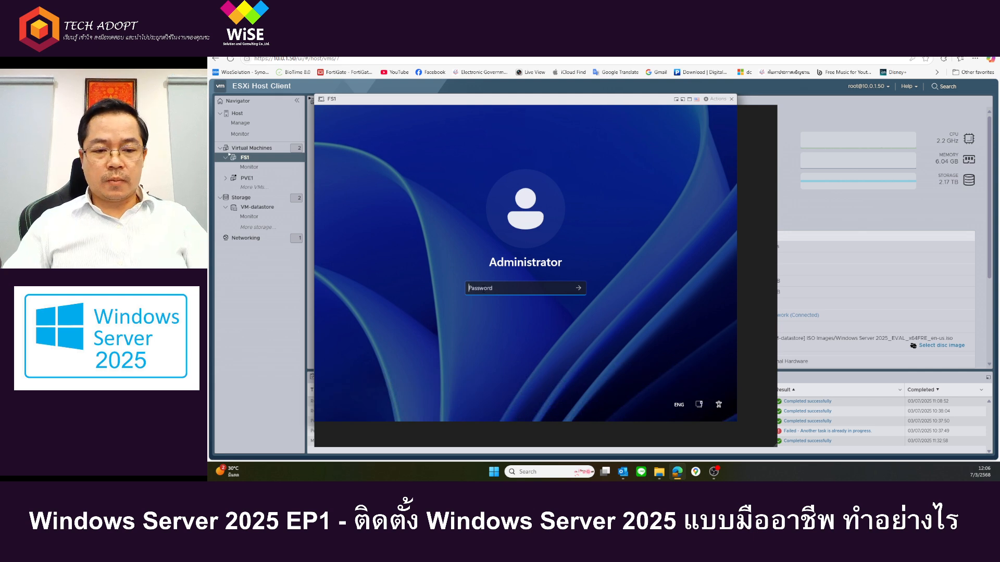
{"action": "type", "text": "••••"}
{"action": "key", "text": "Return"}
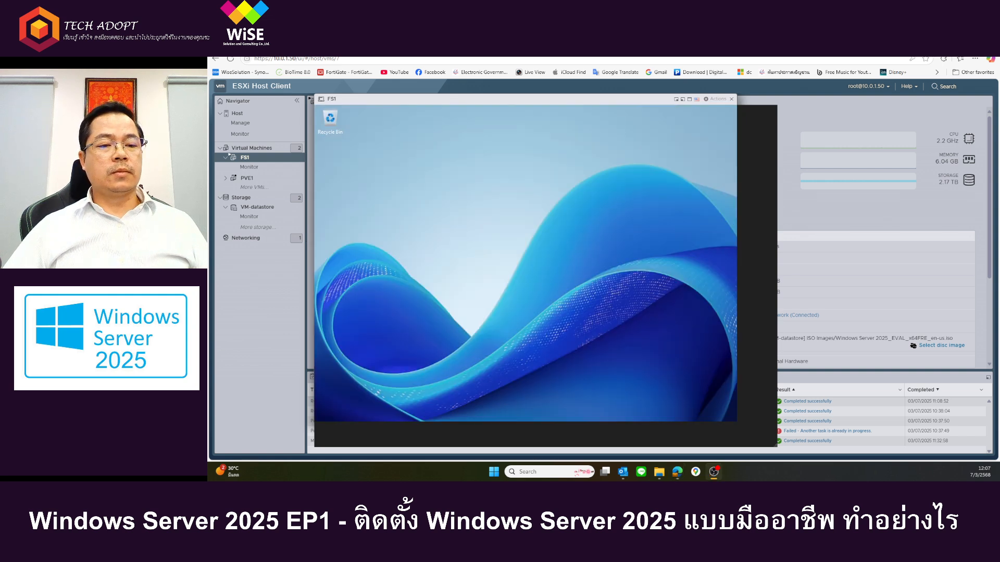
Step: Enlarge the FS1 console, dismiss the Windows Admin Center and Azure Arc message, and minimize Server Manager
{"action": "double_click", "coordinate": [505, 98]}
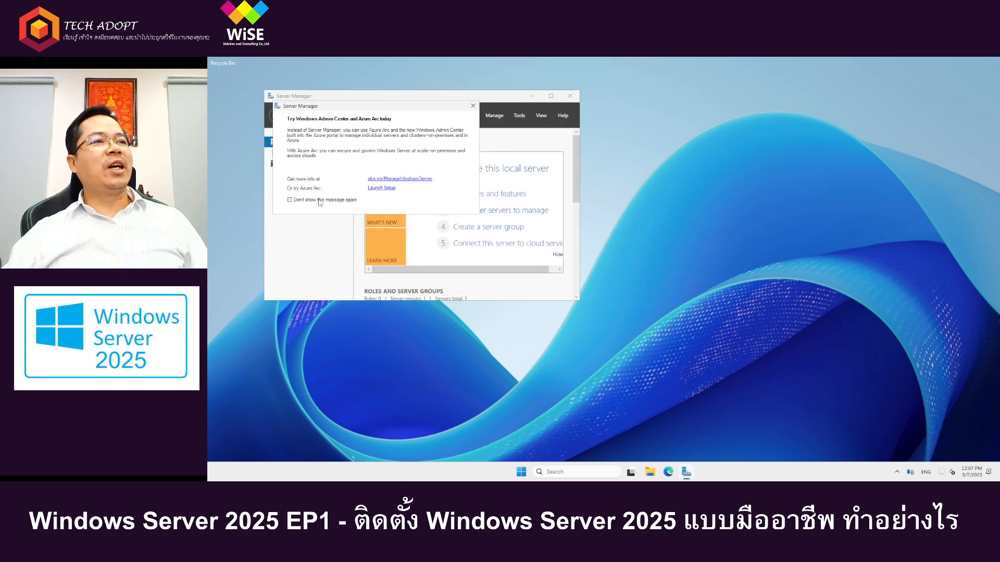
{"action": "left_click", "coordinate": [472, 105]}
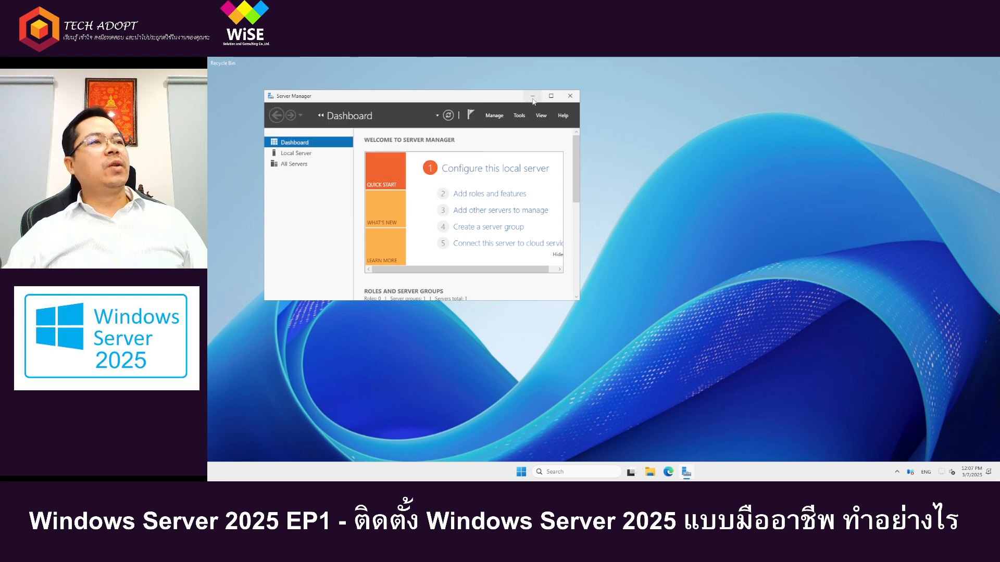
{"action": "mouse_move", "coordinate": [551, 99]}
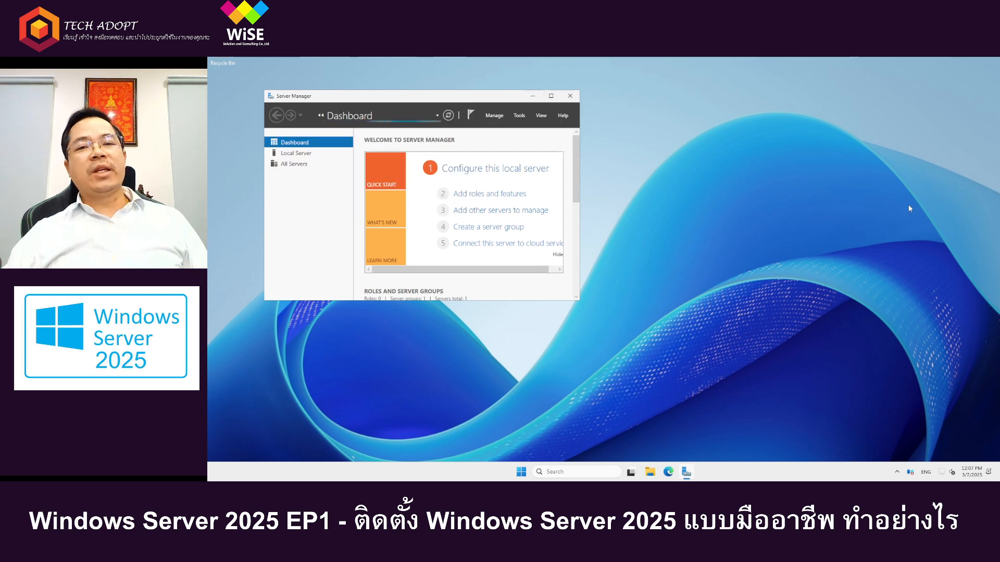
{"action": "left_click", "coordinate": [532, 95]}
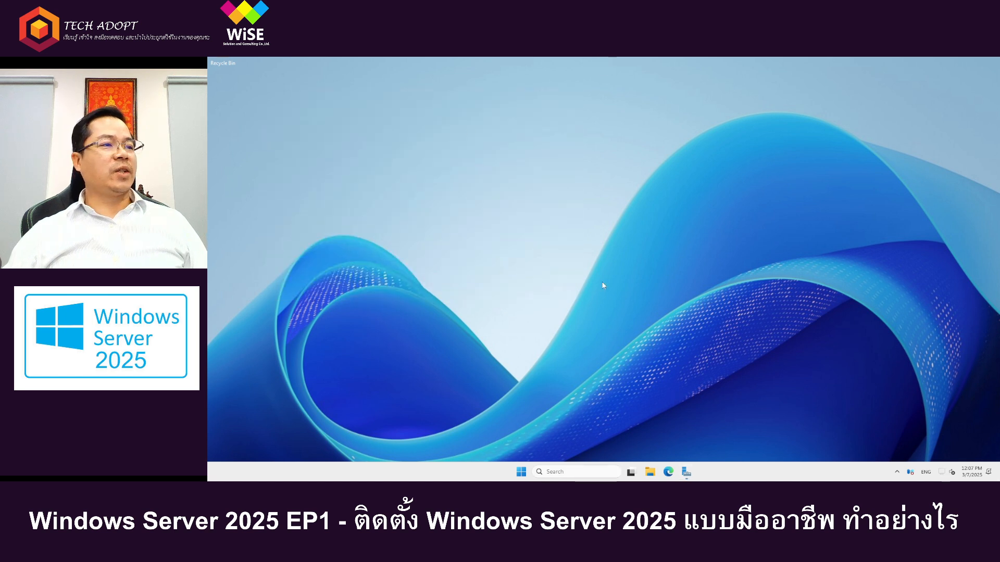
Step: Leave and re-enter the console's full-screen view, then check the hidden tray icons and the available keyboard layouts
{"action": "left_click", "coordinate": [606, 66]}
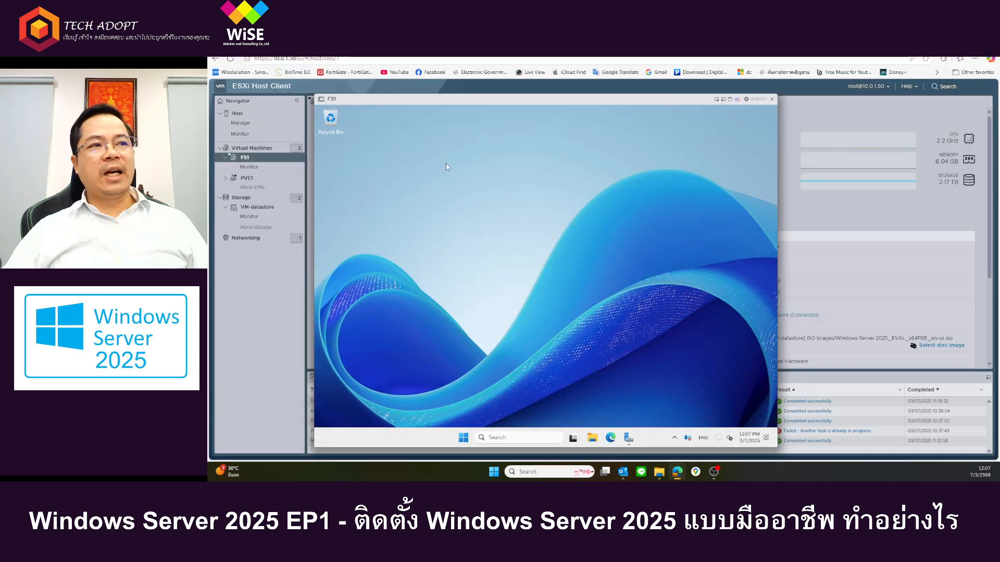
{"action": "left_click", "coordinate": [729, 99]}
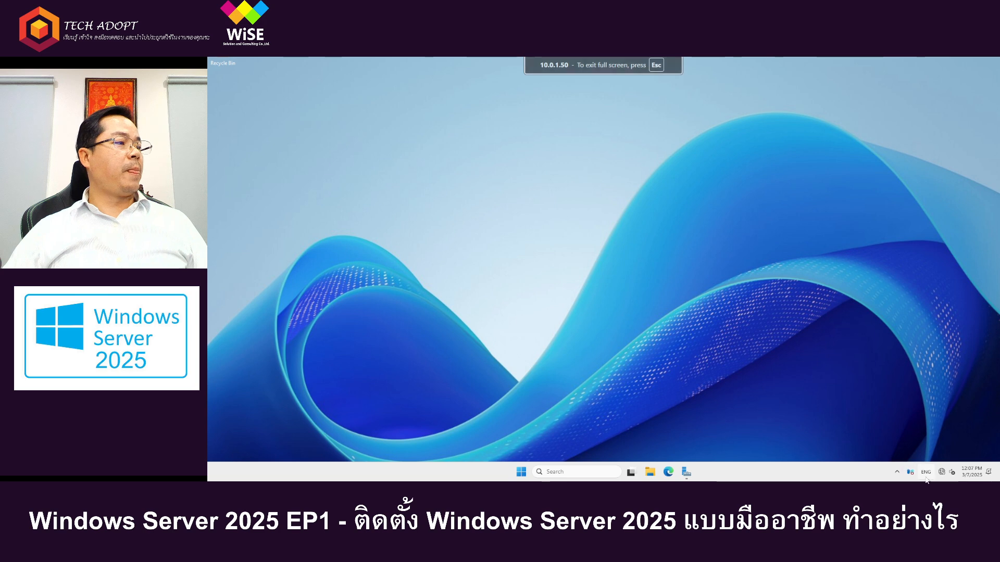
{"action": "left_click", "coordinate": [897, 473]}
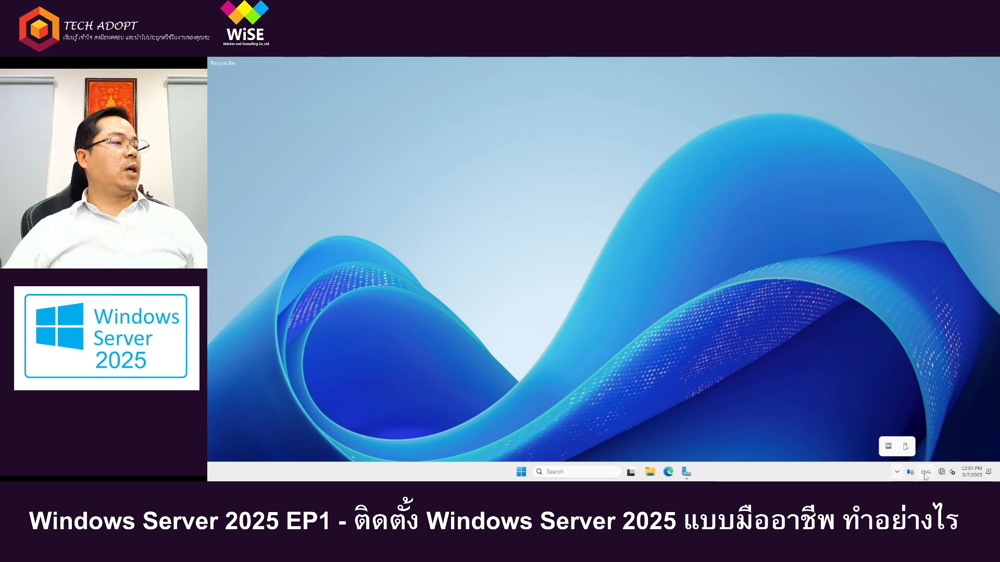
{"action": "left_click", "coordinate": [925, 476]}
{"action": "left_click", "coordinate": [925, 476]}
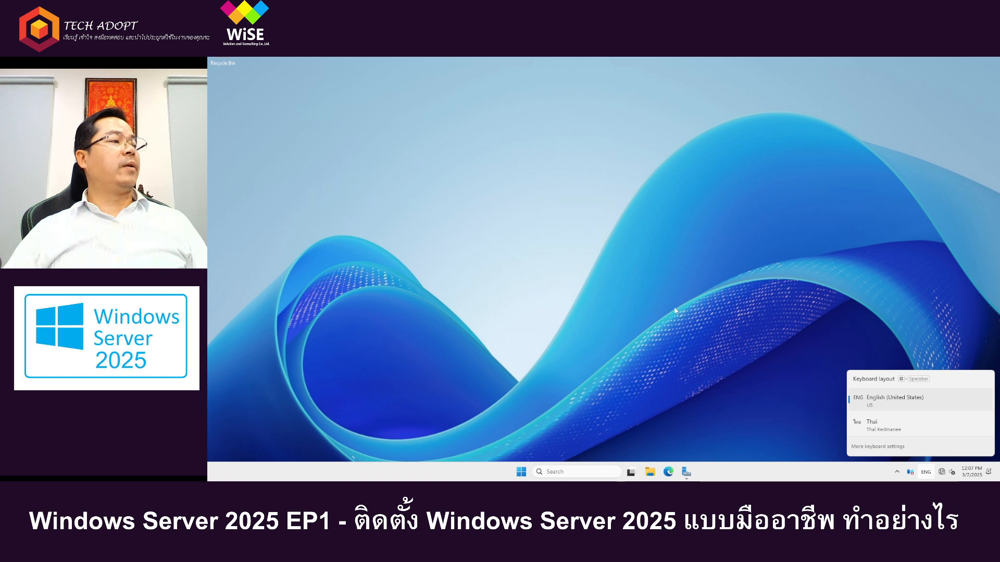
{"action": "left_click", "coordinate": [634, 266]}
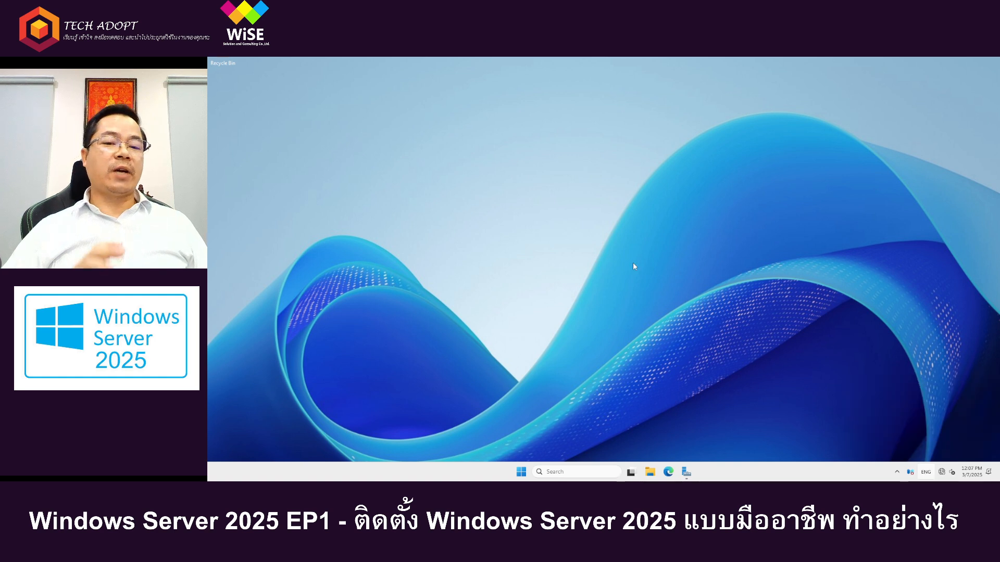
Step: Restore and maximize Server Manager, then open Computer Management from its tools and show Disk Management
{"action": "left_click", "coordinate": [687, 472]}
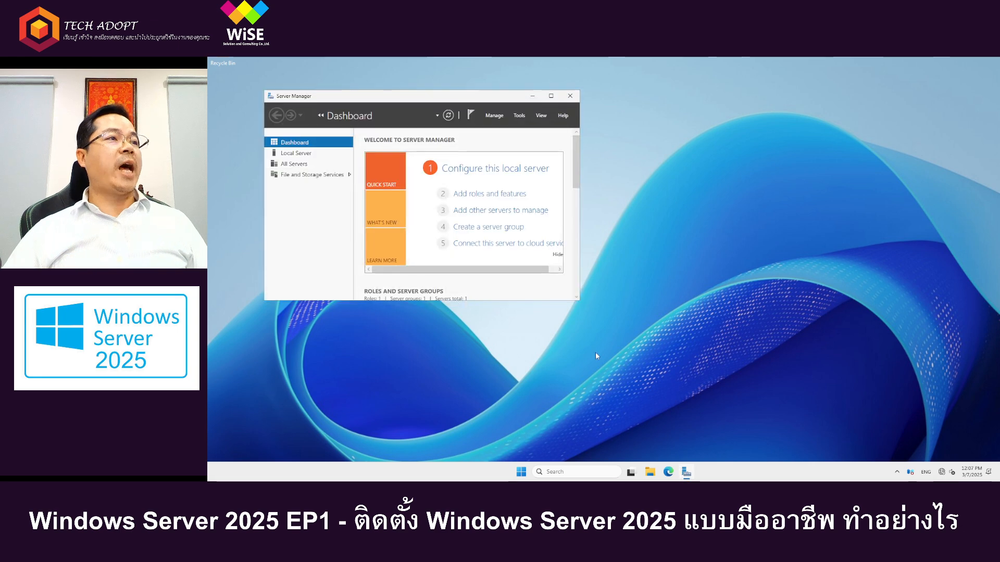
{"action": "left_click", "coordinate": [551, 96]}
{"action": "left_click", "coordinate": [915, 61]}
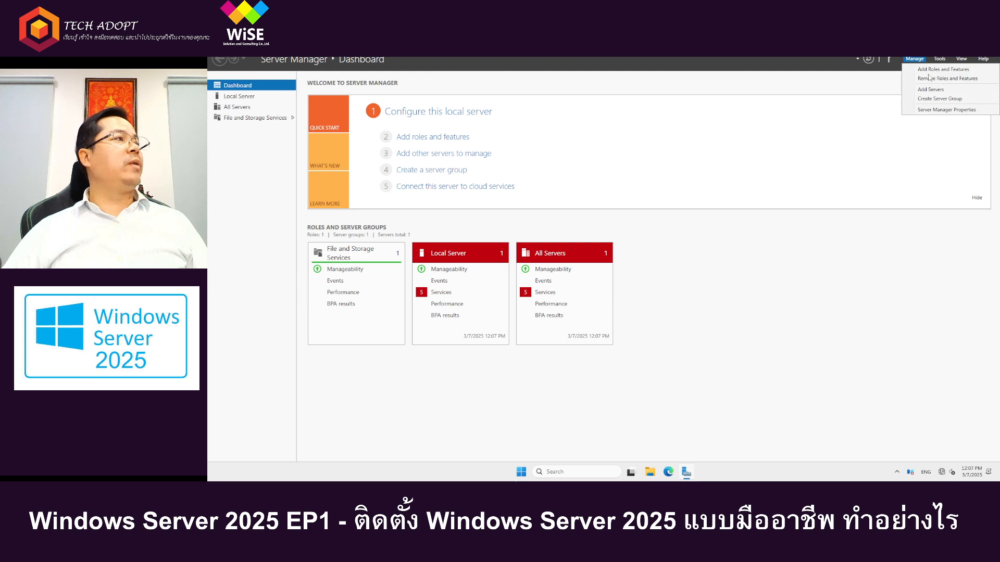
{"action": "left_click", "coordinate": [939, 60]}
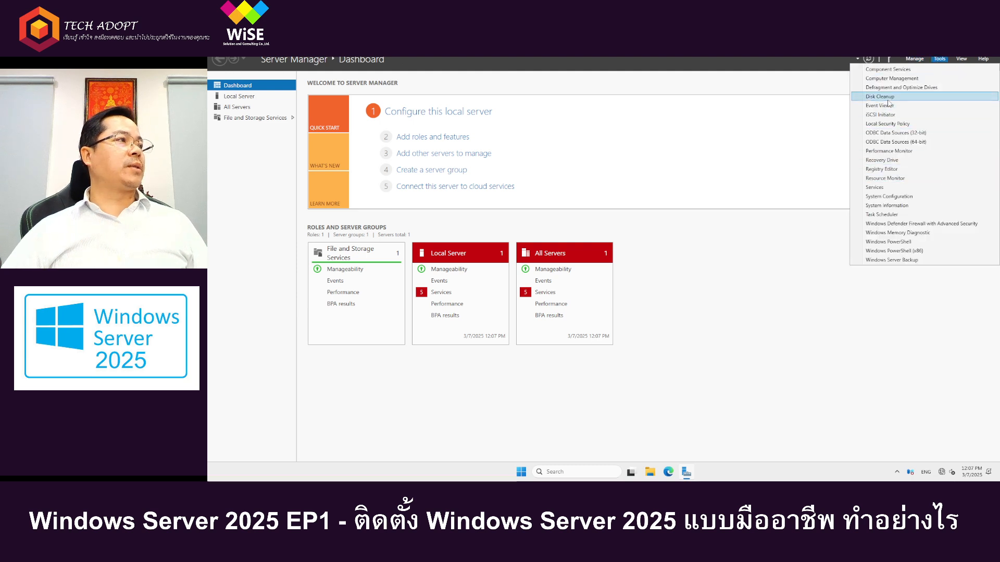
{"action": "left_click", "coordinate": [890, 81]}
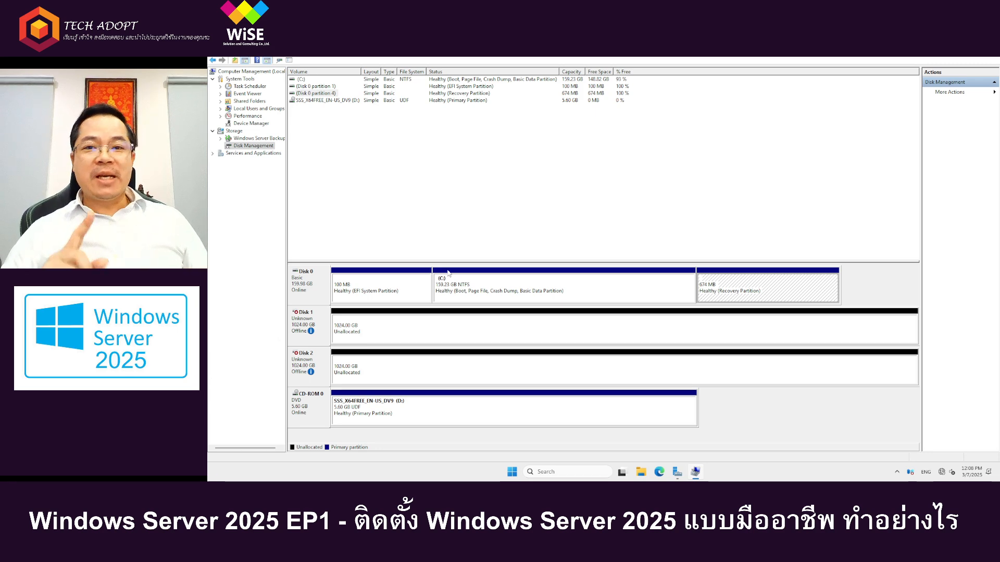
Step: Examine the EFI system, C: and recovery partitions of Disk 0 in Disk Management, keeping the Computer Management window maximized
{"action": "left_click", "coordinate": [349, 285]}
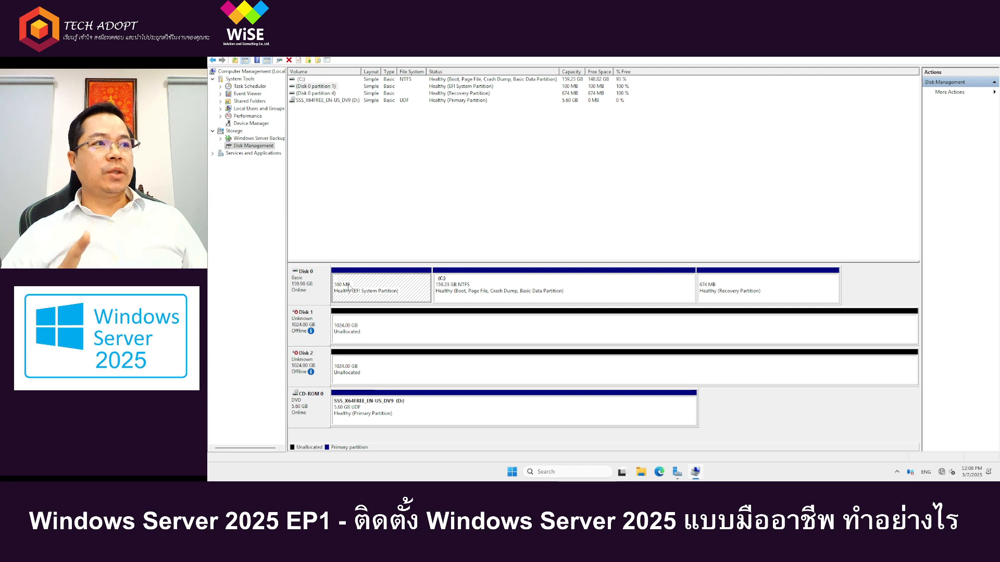
{"action": "left_click", "coordinate": [753, 290]}
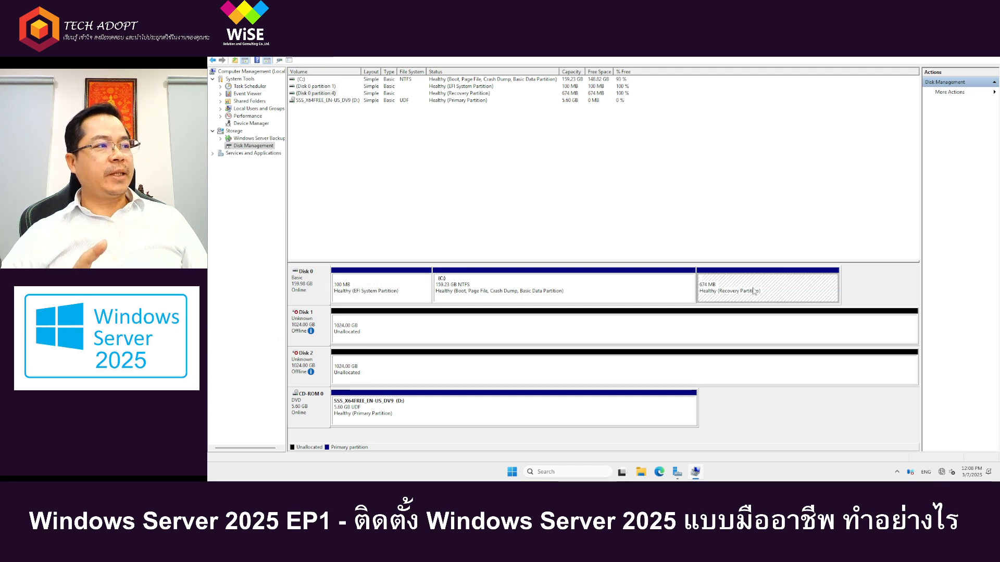
{"action": "left_click", "coordinate": [510, 296]}
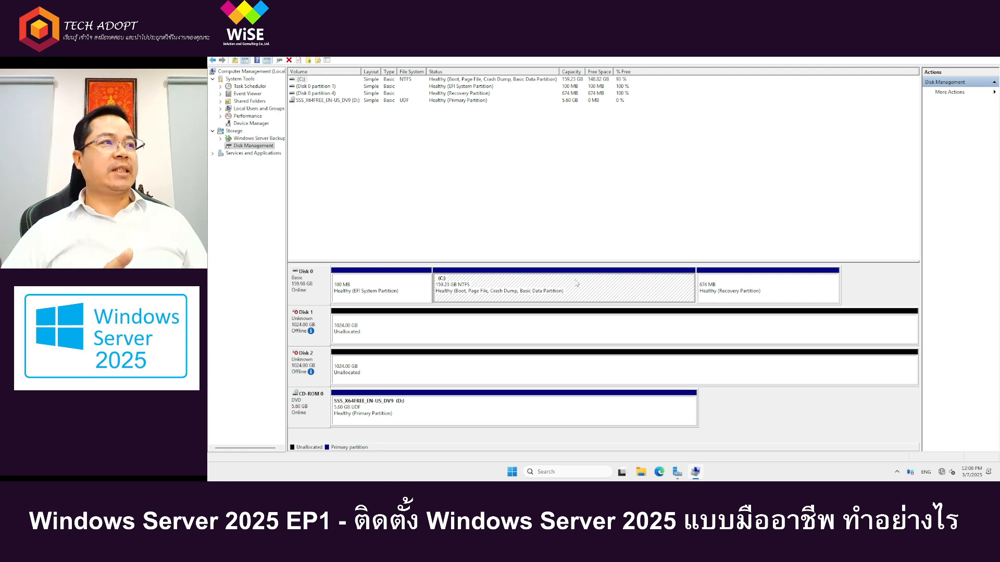
{"action": "left_click", "coordinate": [748, 295]}
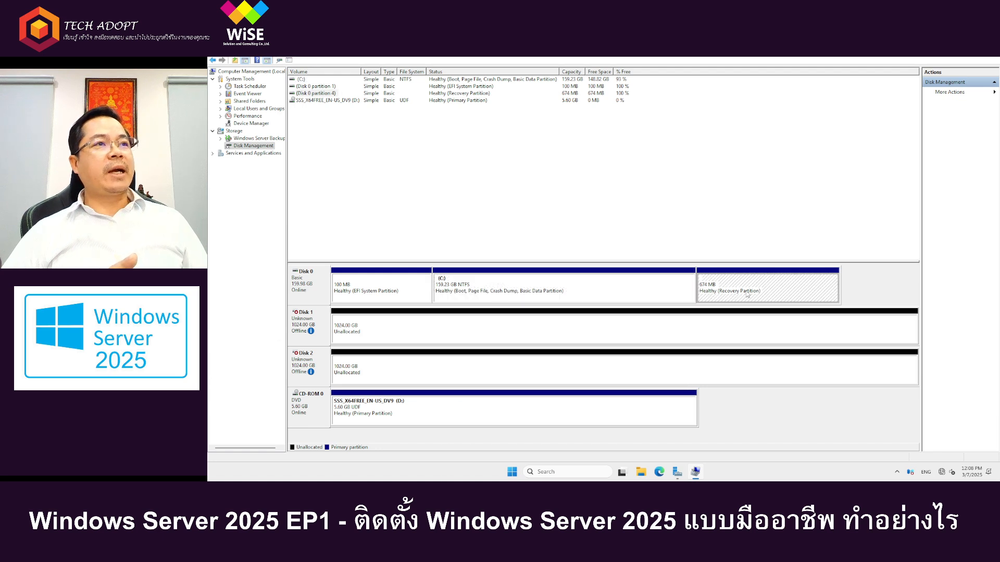
{"action": "left_click", "coordinate": [668, 289]}
{"action": "left_click", "coordinate": [726, 288]}
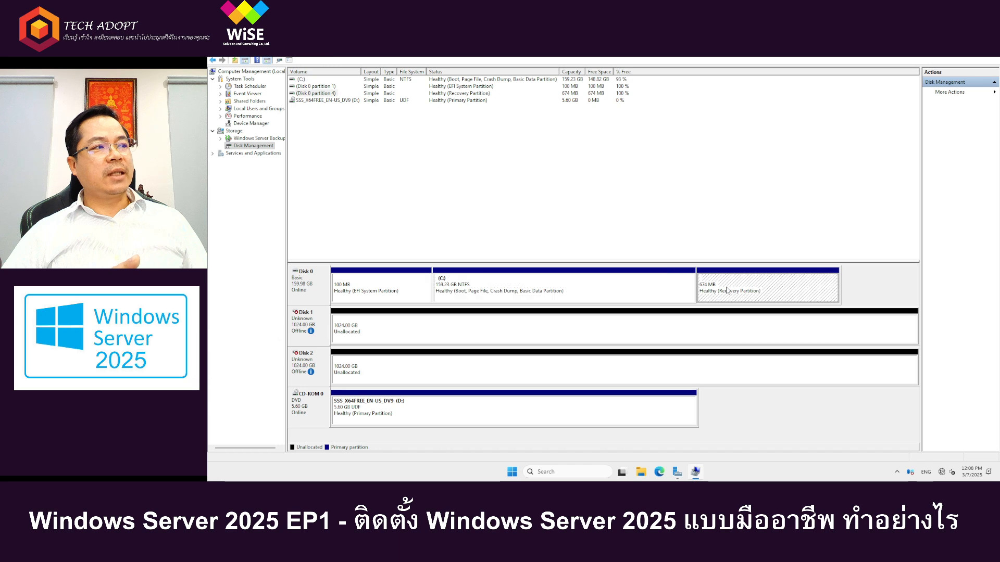
{"action": "left_click", "coordinate": [645, 290]}
{"action": "left_click", "coordinate": [759, 294]}
{"action": "left_click", "coordinate": [971, 39]}
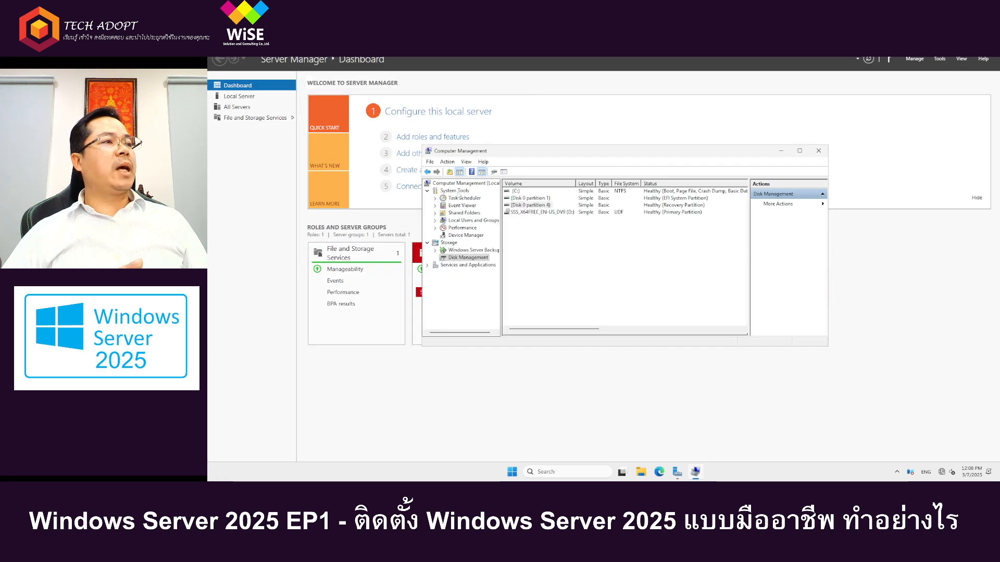
{"action": "left_click", "coordinate": [468, 258]}
{"action": "double_click", "coordinate": [634, 152]}
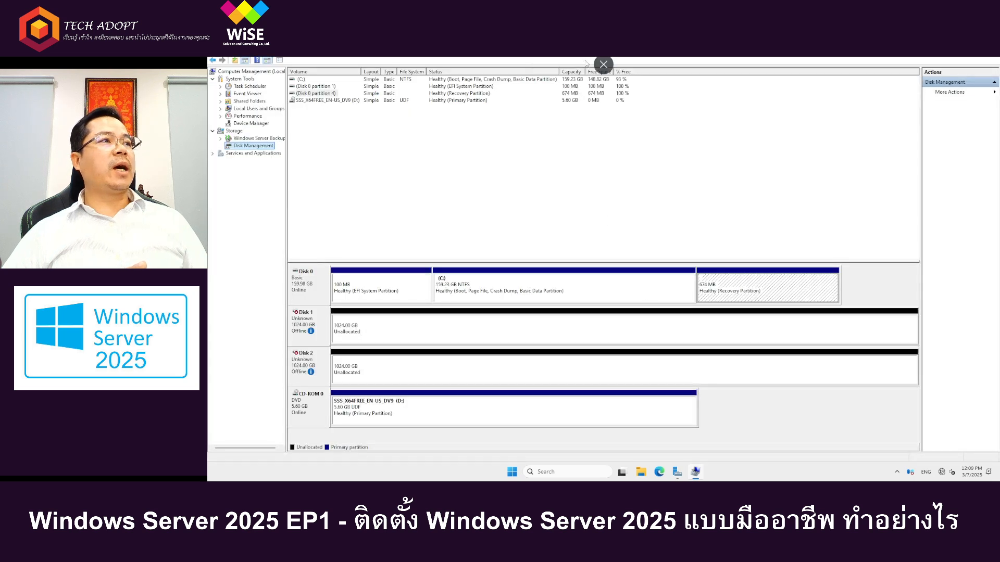
Step: Leave the full-screen console, set Hard disk 1 of the FS1 virtual machine to 180 GB in its settings and save
{"action": "left_click", "coordinate": [605, 65]}
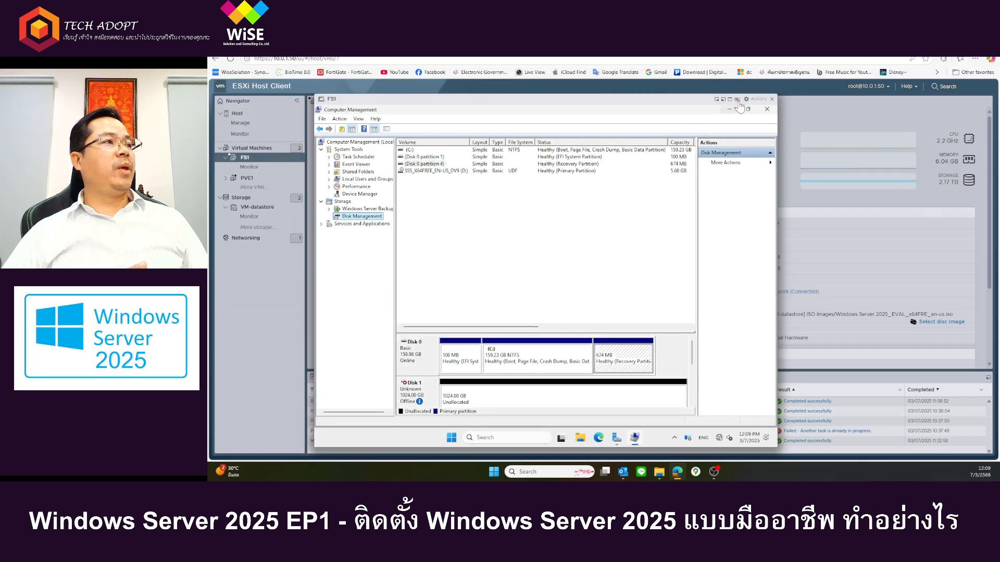
{"action": "left_click", "coordinate": [755, 99]}
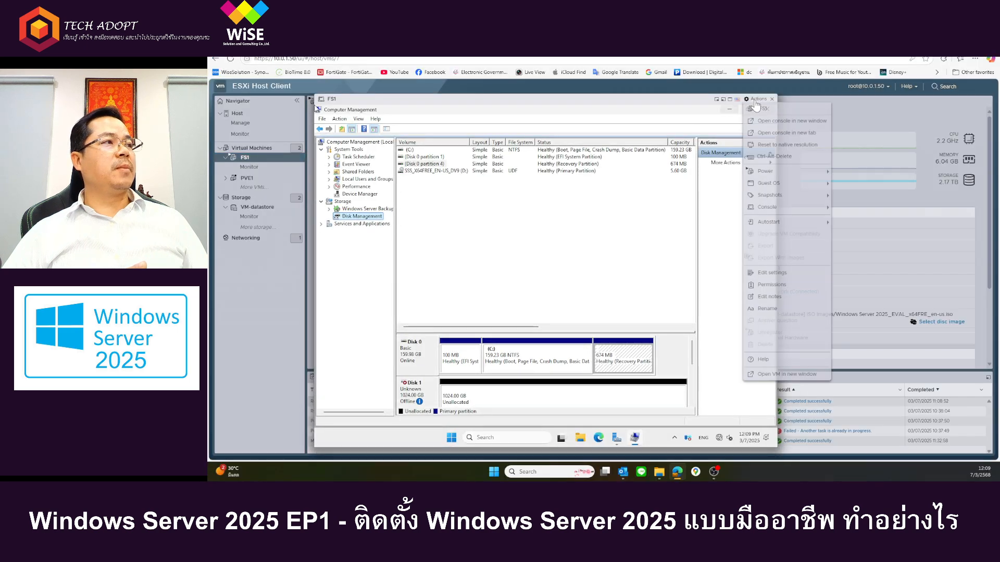
{"action": "left_click", "coordinate": [772, 272]}
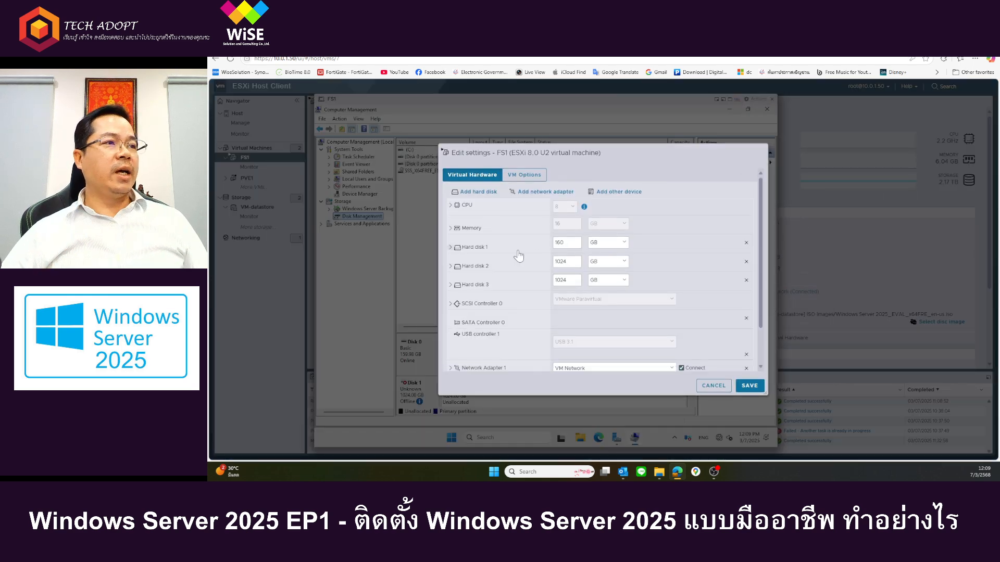
{"action": "left_click", "coordinate": [472, 248]}
{"action": "left_click", "coordinate": [471, 248]}
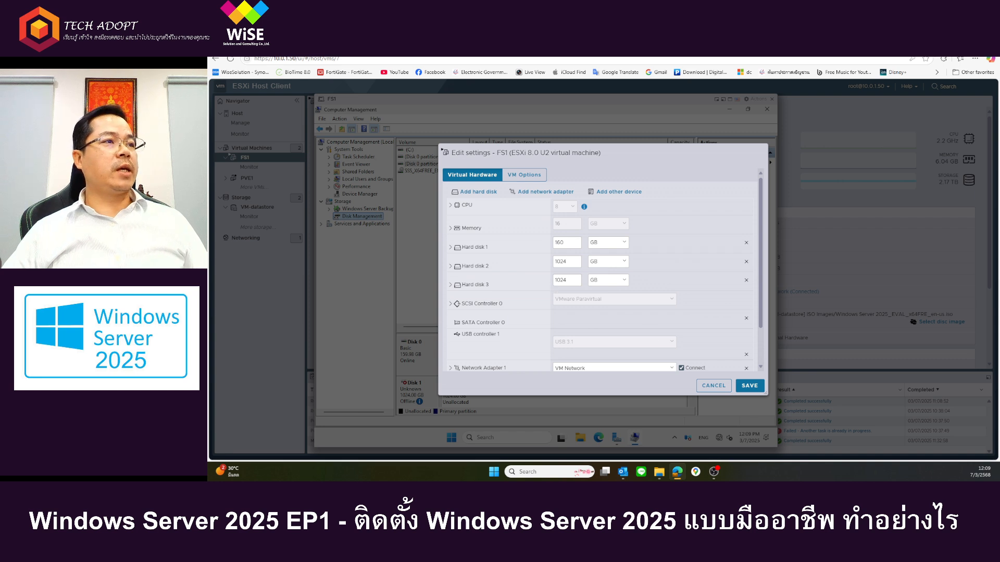
{"action": "left_click", "coordinate": [573, 243]}
{"action": "key", "text": "BackSpace"}
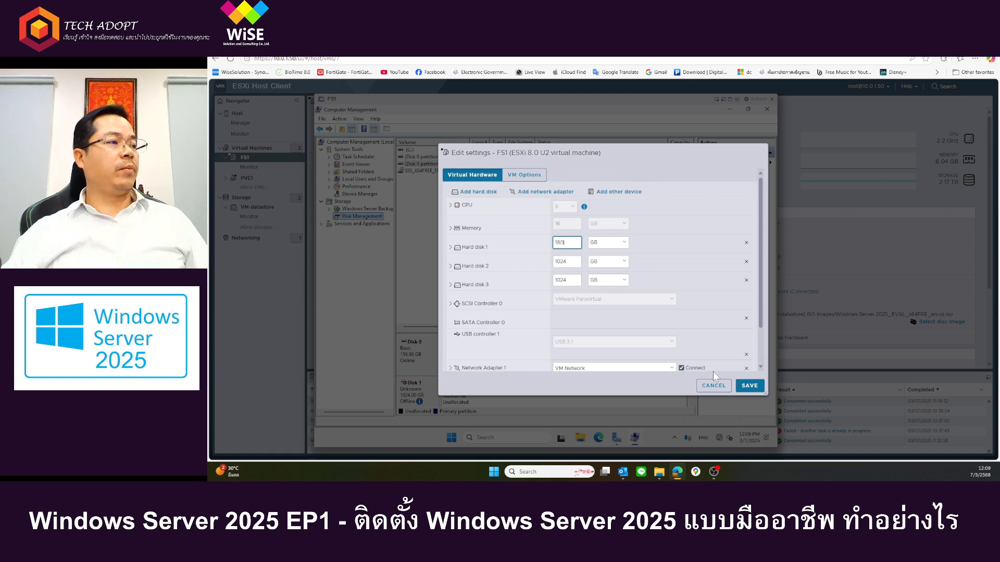
{"action": "left_click", "coordinate": [749, 385]}
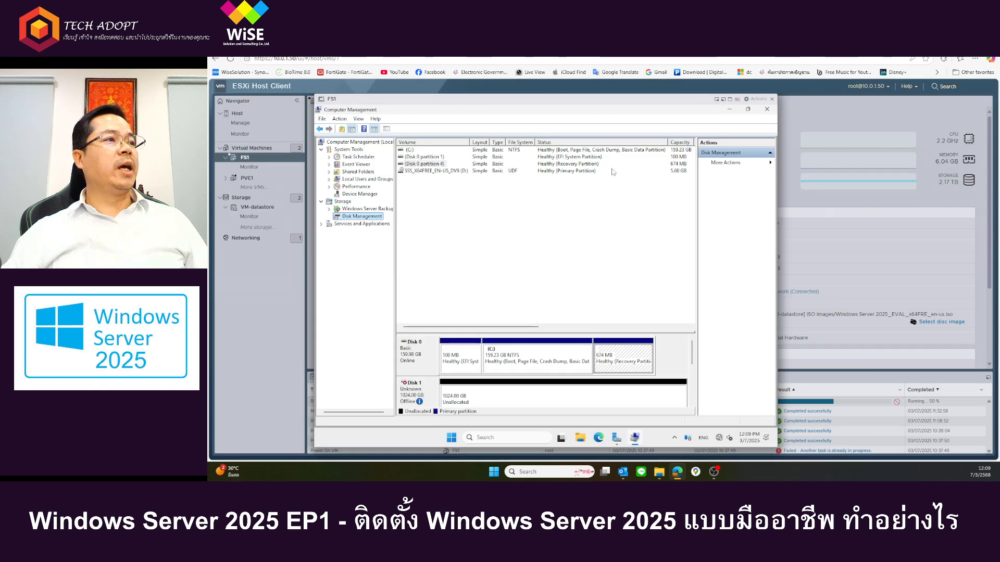
Step: Show the FS1 console in full screen and rescan the disks in Disk Management
{"action": "left_click", "coordinate": [731, 104]}
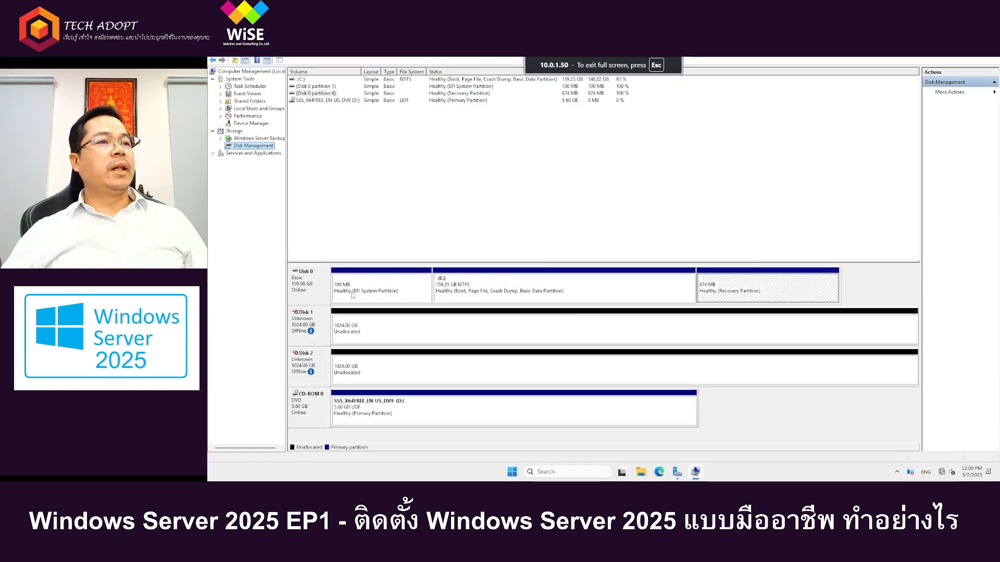
{"action": "right_click", "coordinate": [313, 292]}
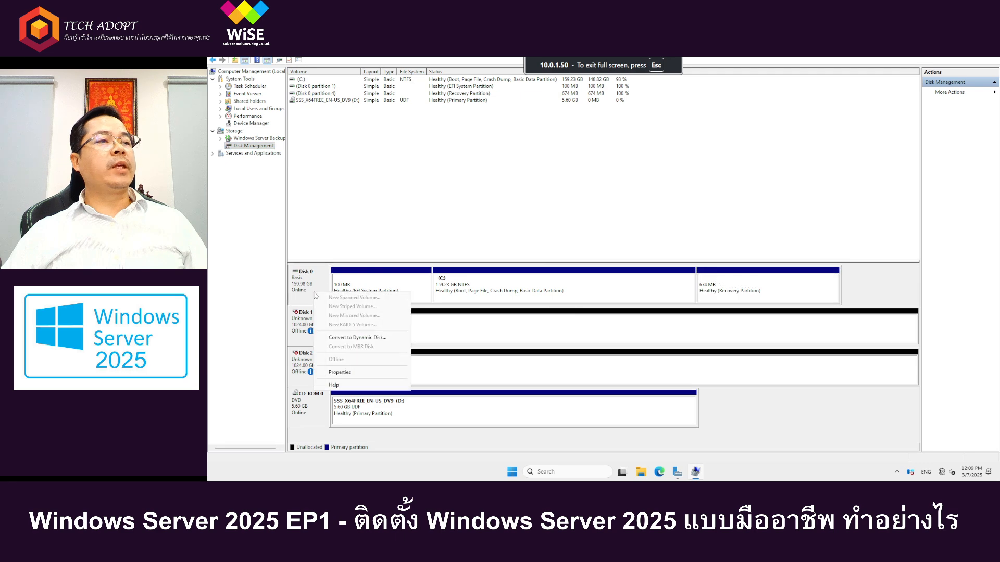
{"action": "left_click", "coordinate": [237, 148]}
{"action": "right_click", "coordinate": [241, 147]}
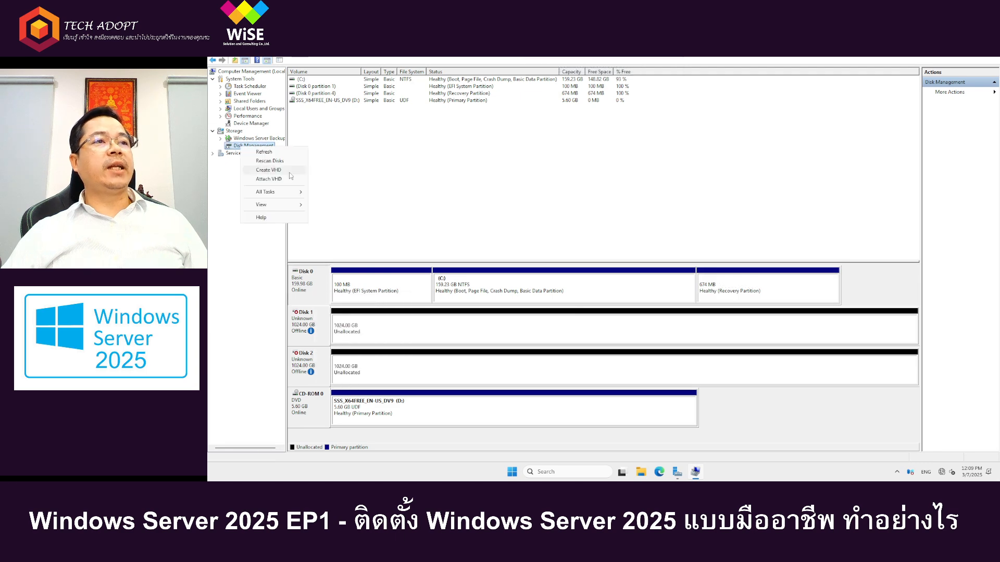
{"action": "left_click", "coordinate": [269, 162]}
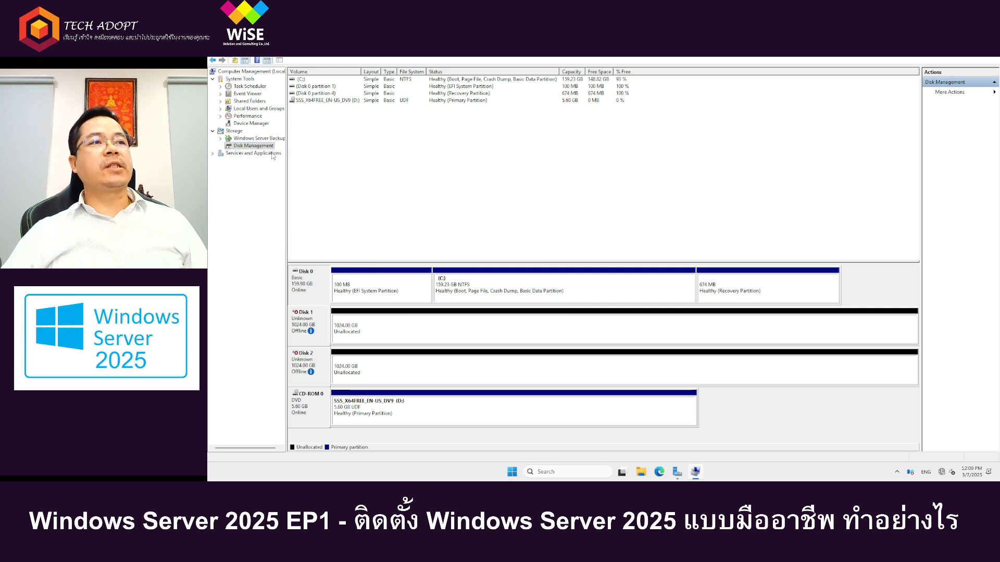
Step: Check whether the C: volume on Disk 0 offers the Extend Volume option, looking also at the unallocated space and recovery partition
{"action": "right_click", "coordinate": [748, 290]}
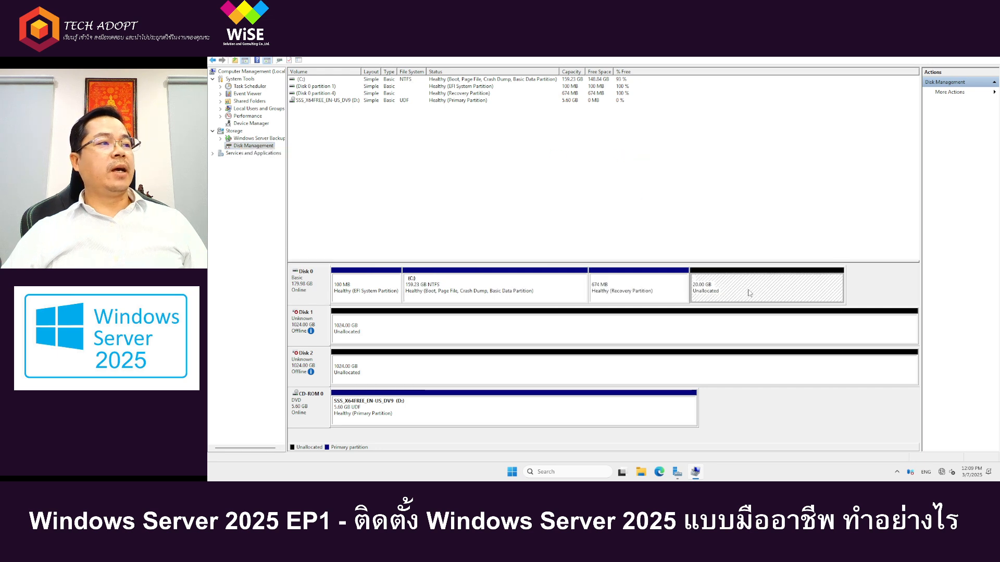
{"action": "left_click", "coordinate": [641, 287]}
{"action": "right_click", "coordinate": [528, 292]}
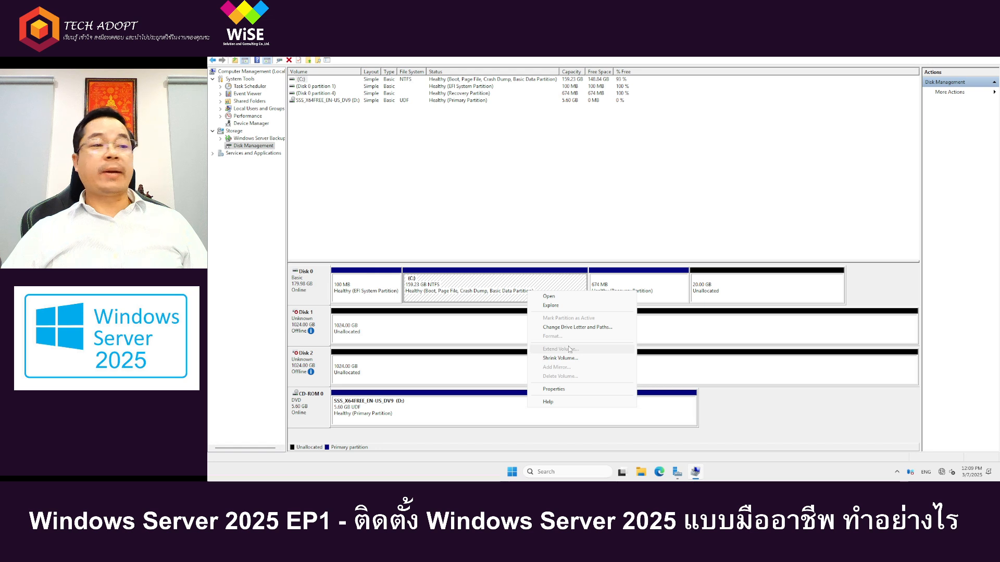
{"action": "left_click", "coordinate": [859, 216]}
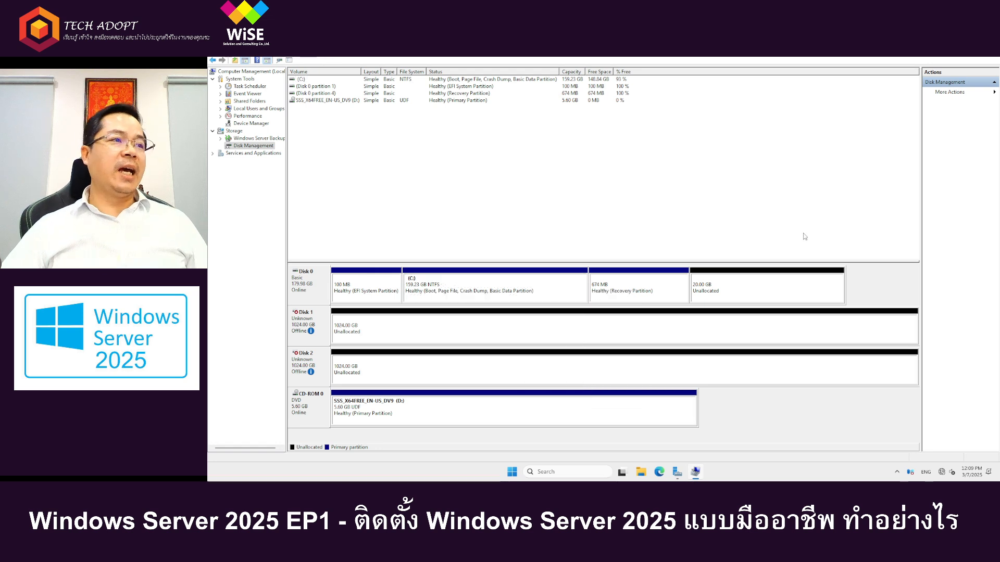
Step: Examine the order of the EFI system, C: and recovery partitions and the unallocated space on Disk 0
{"action": "left_click", "coordinate": [390, 295]}
{"action": "left_click", "coordinate": [507, 292]}
{"action": "left_click", "coordinate": [645, 299]}
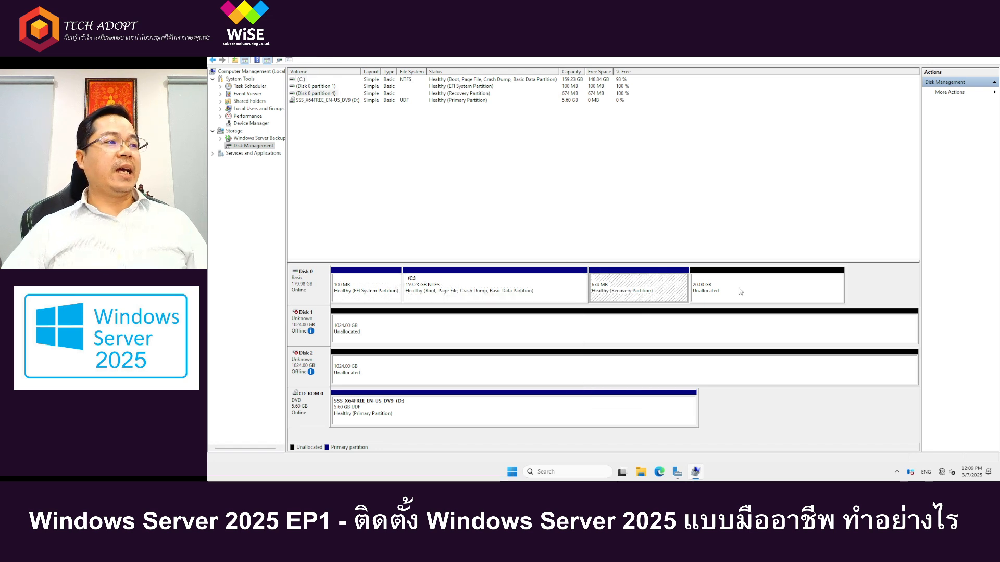
{"action": "left_click", "coordinate": [750, 282]}
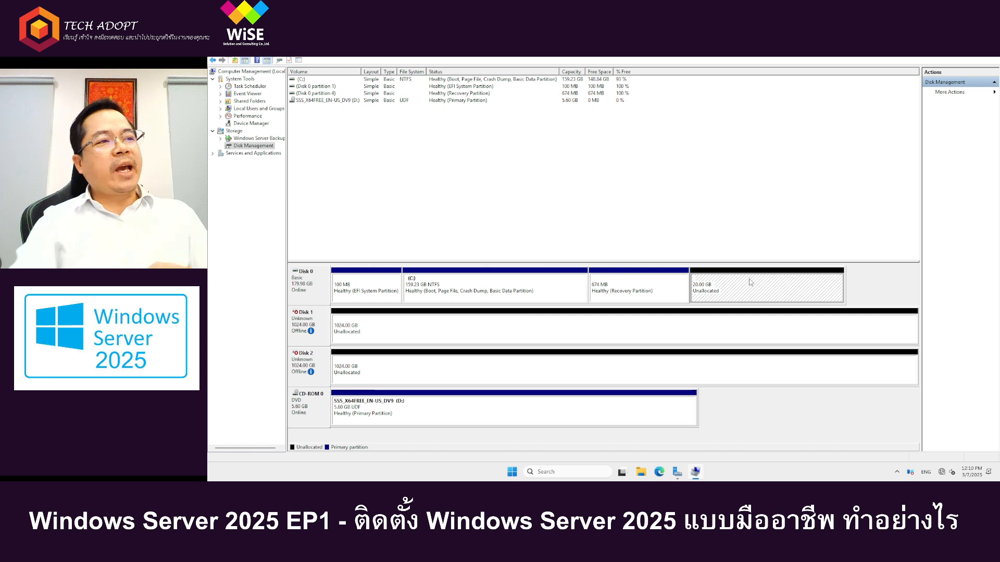
{"action": "left_click", "coordinate": [450, 282]}
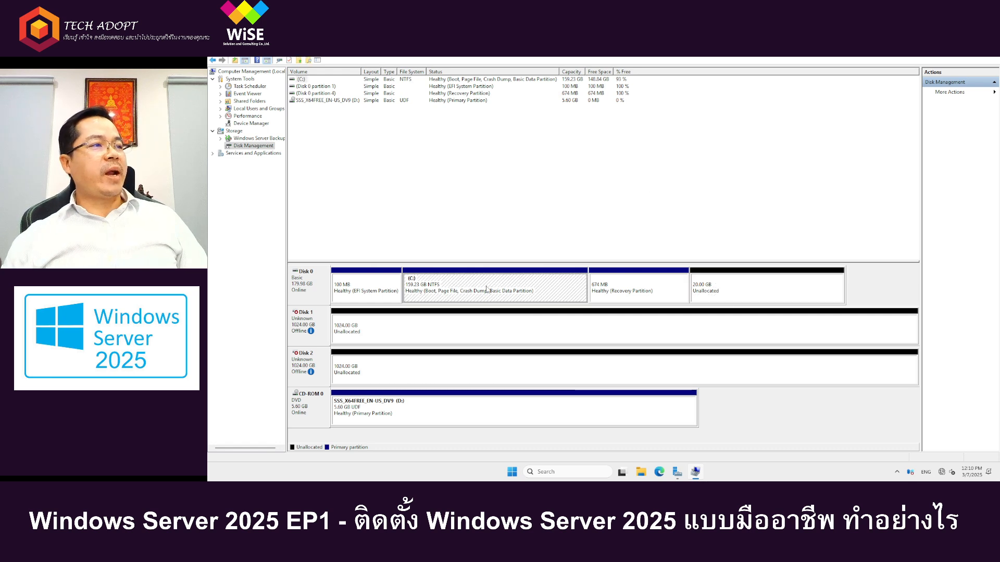
{"action": "left_click", "coordinate": [642, 279]}
{"action": "left_click", "coordinate": [480, 295]}
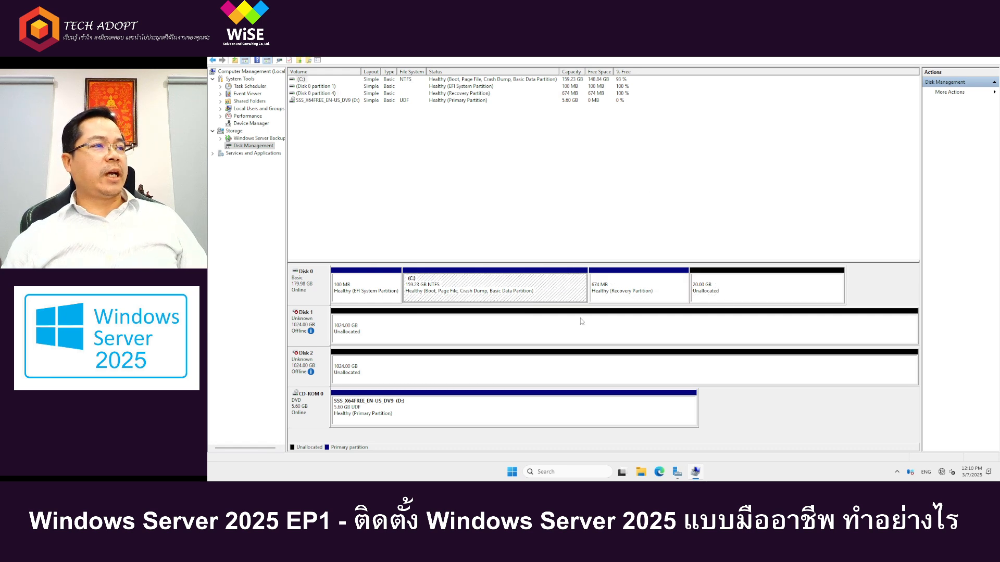
{"action": "left_click", "coordinate": [365, 288]}
{"action": "left_click", "coordinate": [632, 297]}
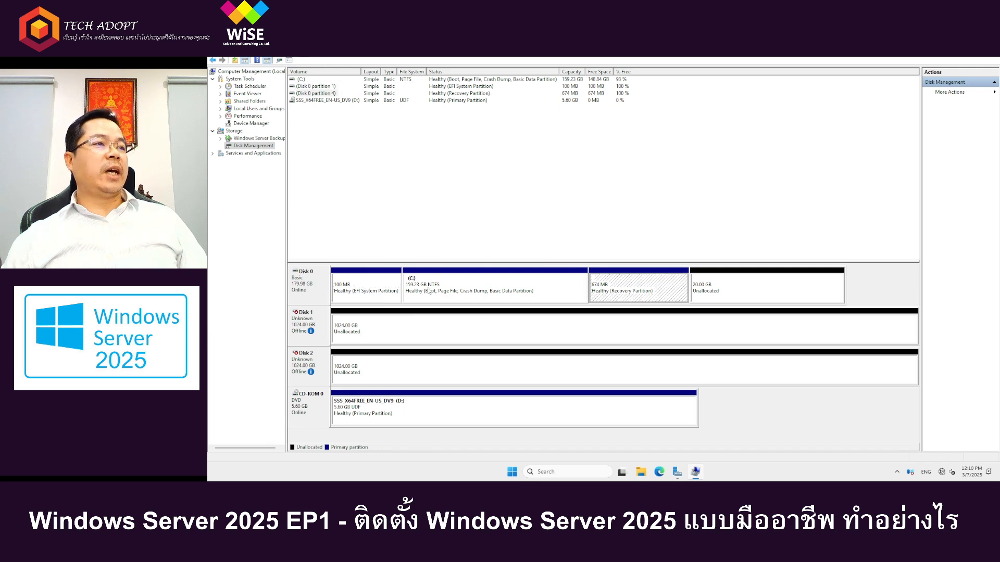
{"action": "left_click", "coordinate": [472, 292]}
{"action": "left_click", "coordinate": [639, 290]}
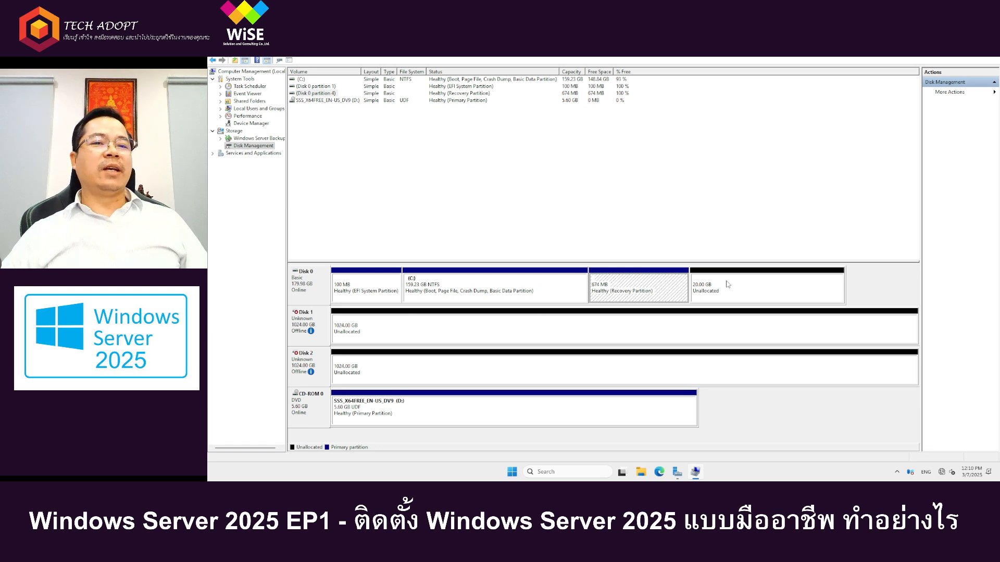
{"action": "left_click", "coordinate": [347, 284]}
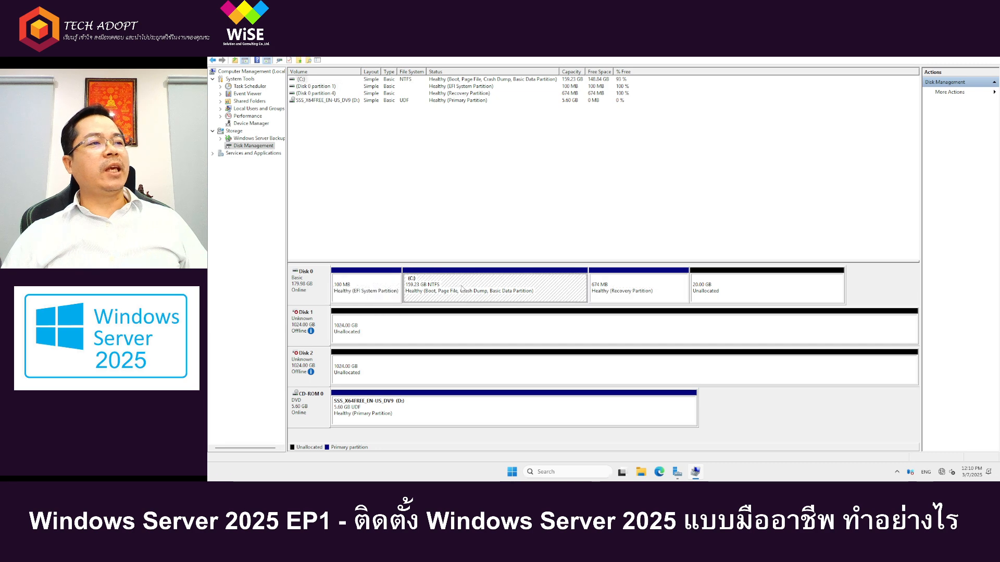
{"action": "left_click", "coordinate": [685, 292]}
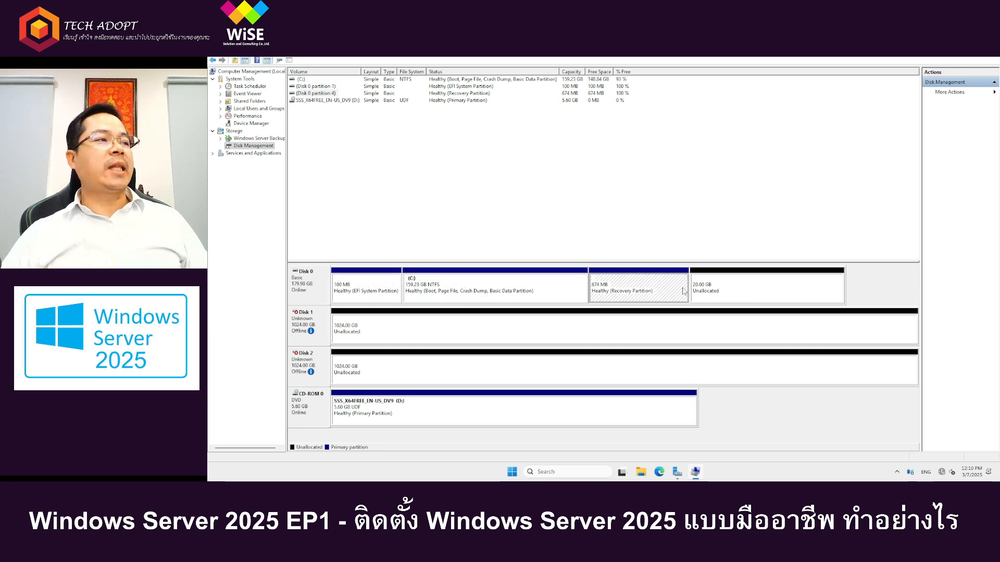
{"action": "left_click", "coordinate": [343, 293]}
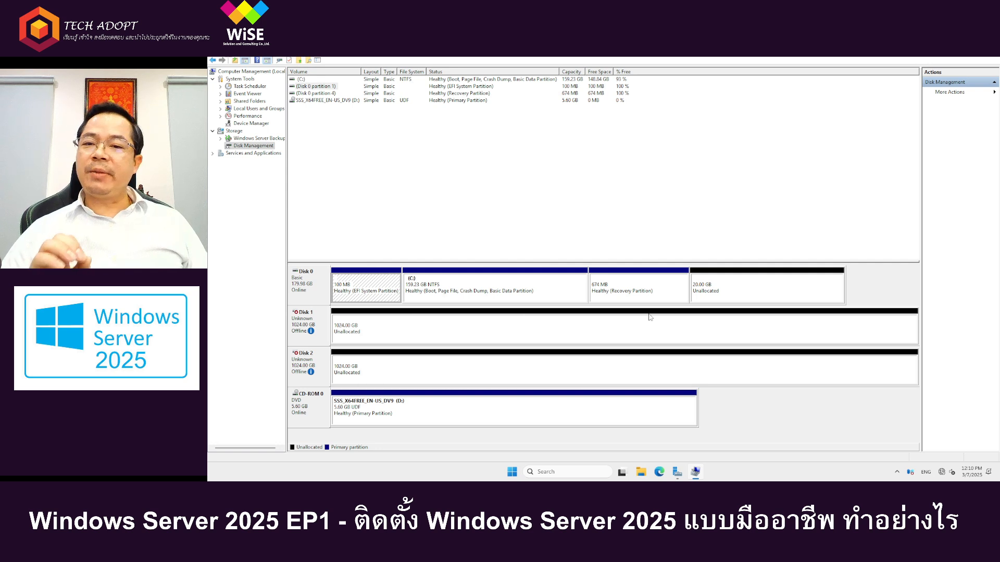
{"action": "left_click", "coordinate": [741, 292]}
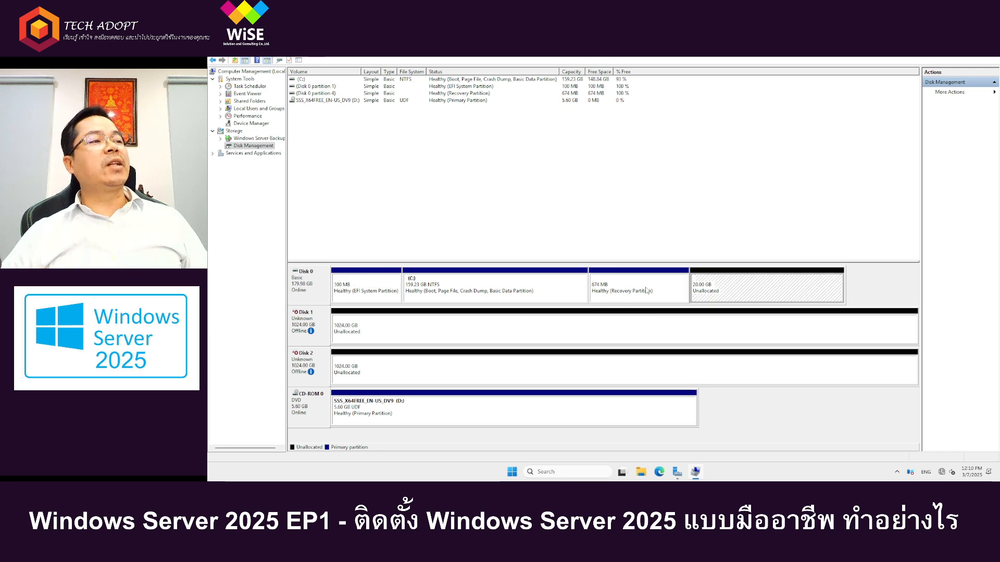